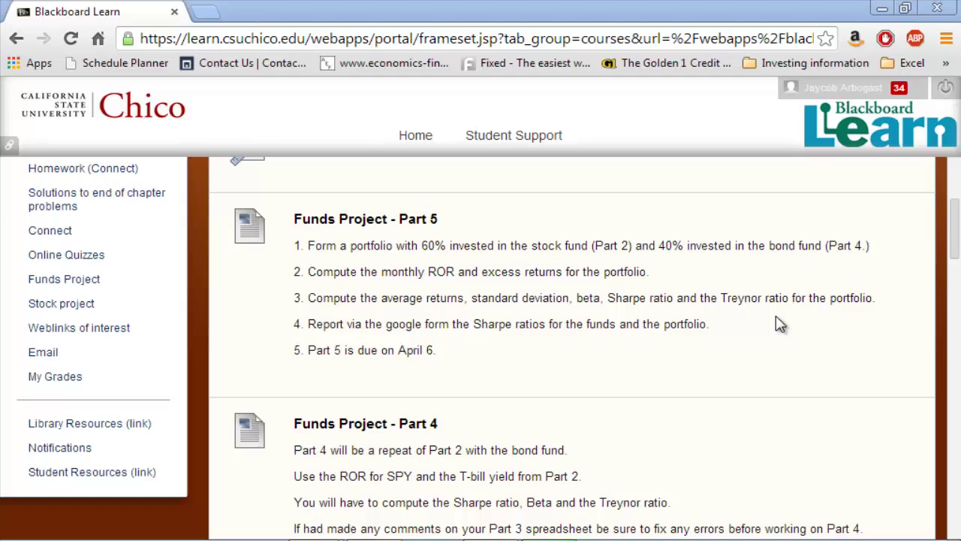
Step: Read the Funds Project - Part 5 instructions on portfolio weights, monthly ROR, excess returns, ratios and the submission form
double_click(607, 247)
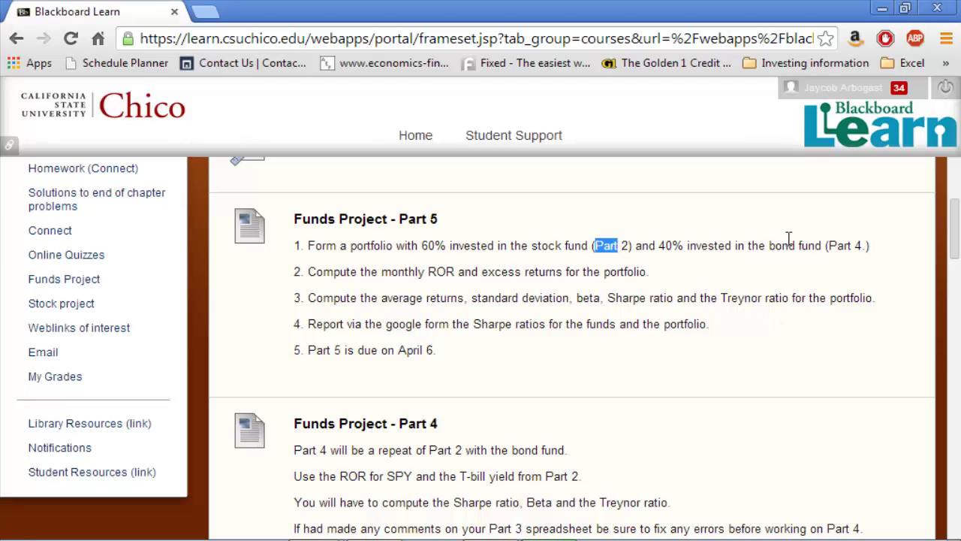
left_click_drag(849, 250, 877, 248)
left_click(880, 250)
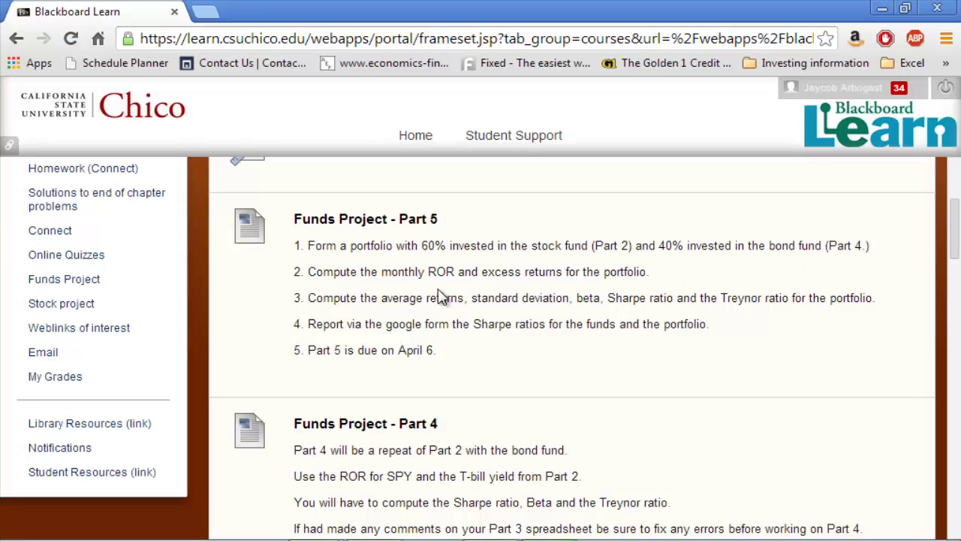
left_click_drag(363, 272, 468, 272)
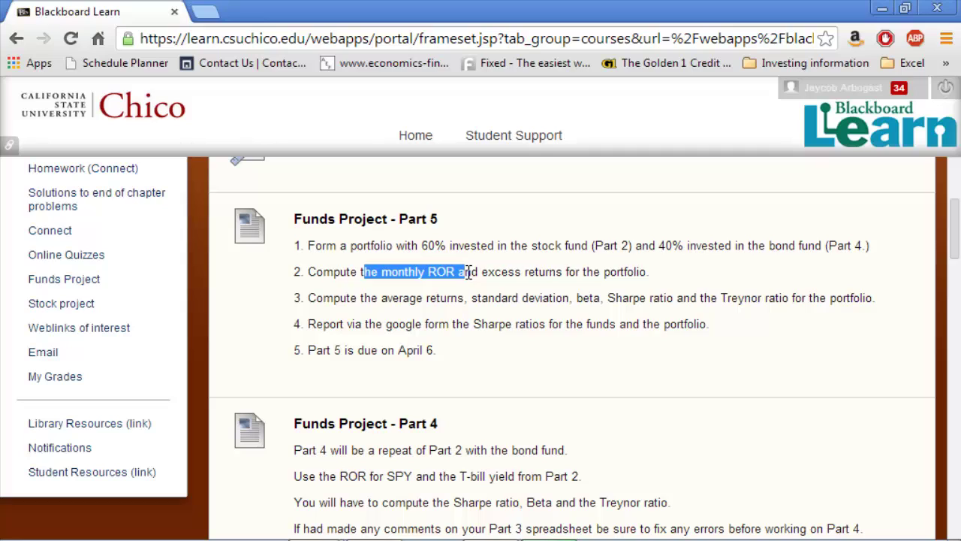
left_click(461, 273)
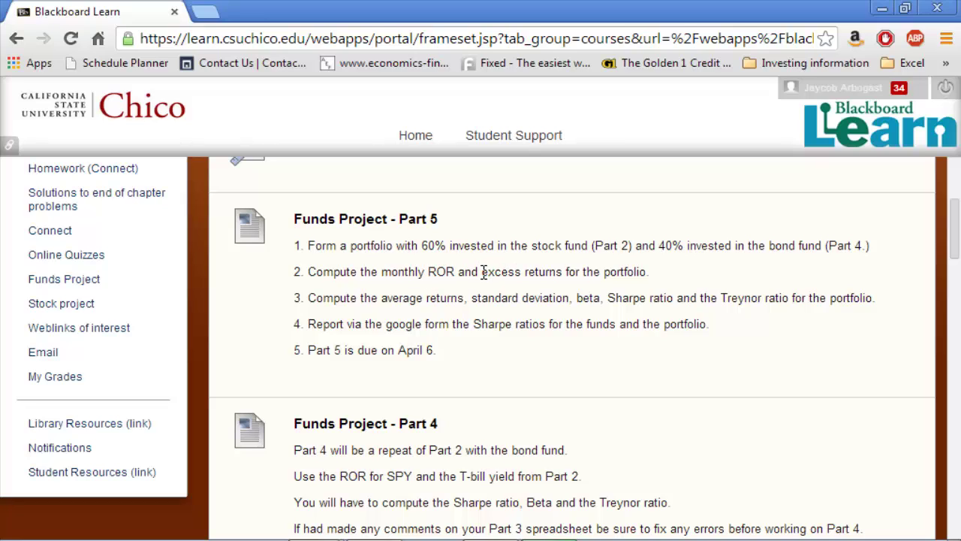
left_click_drag(483, 272, 636, 275)
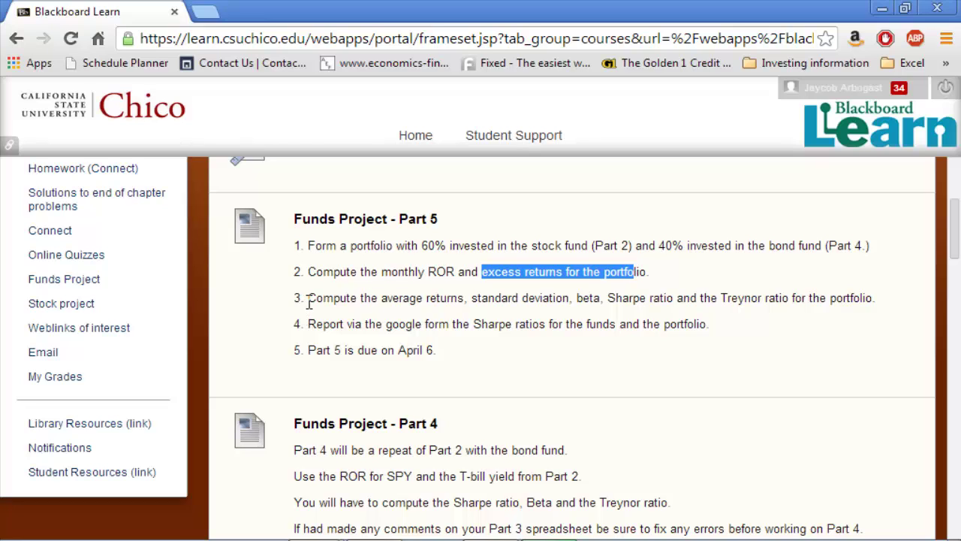
left_click_drag(308, 298, 511, 302)
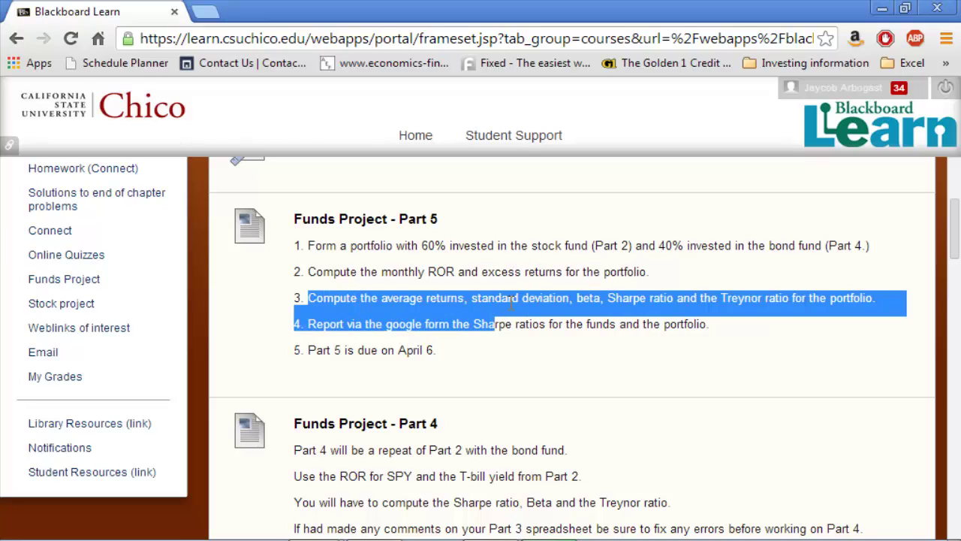
left_click(553, 298)
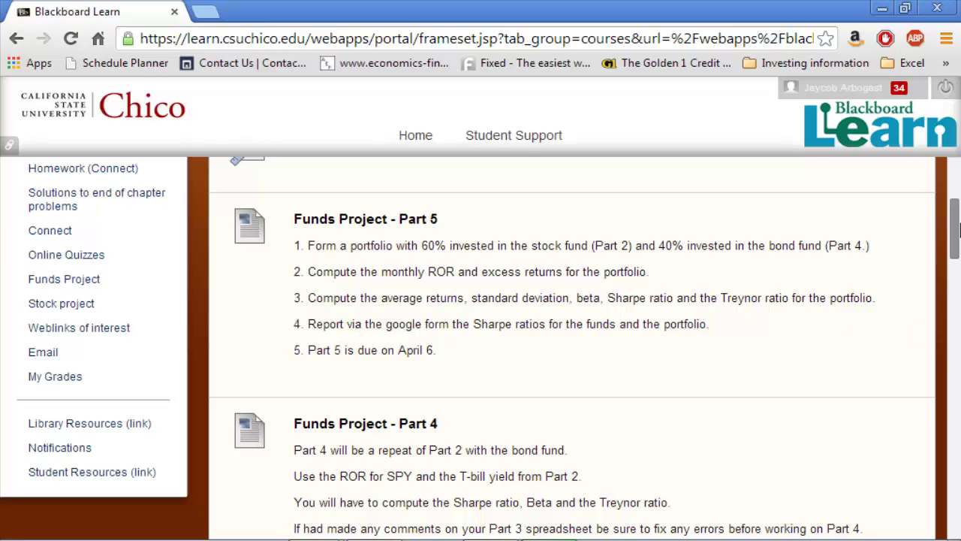
left_click_drag(959, 236, 958, 215)
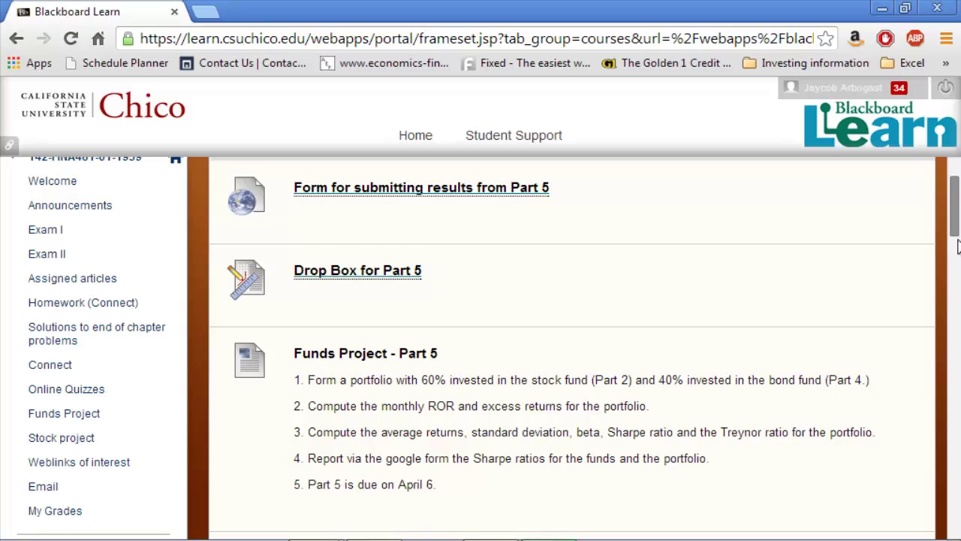
scroll(901, 277, "down", 1)
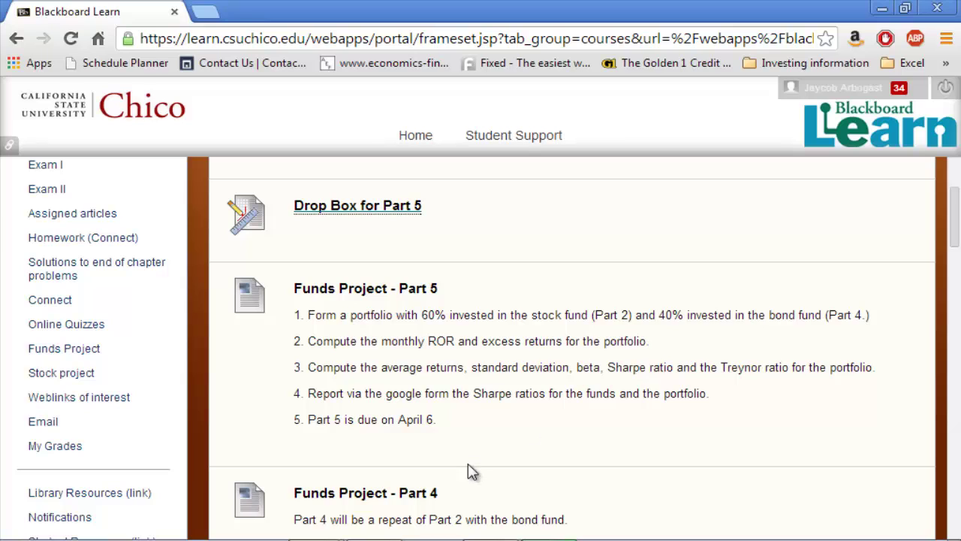
Step: Switch to the Excel workbook "Beta, Sharpe and Treynor - An illustration (1)"
mouse_move(331, 529)
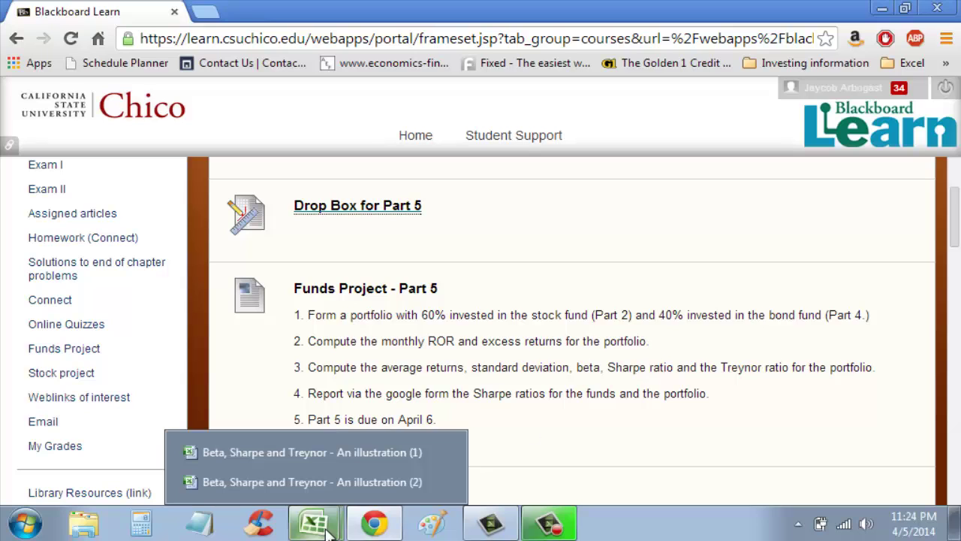
left_click(310, 453)
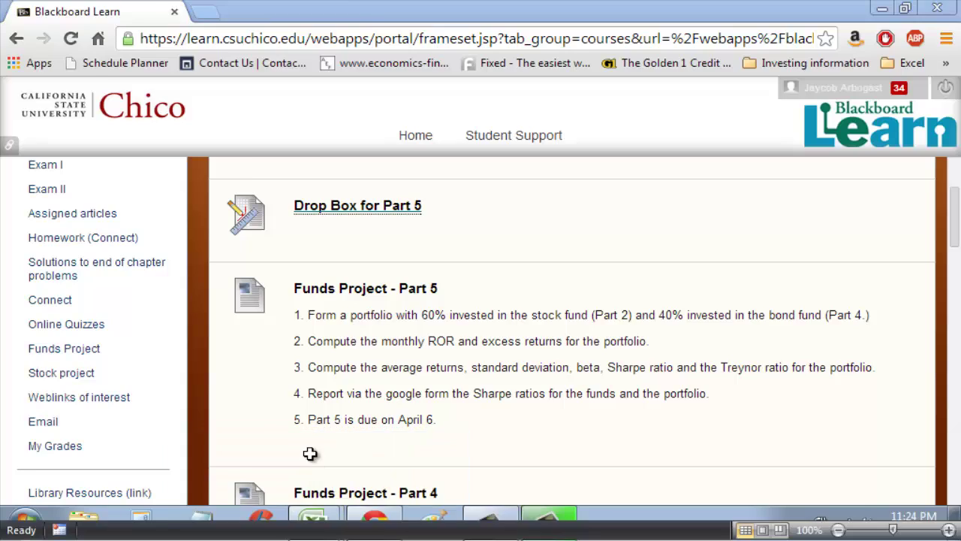
left_click(403, 439)
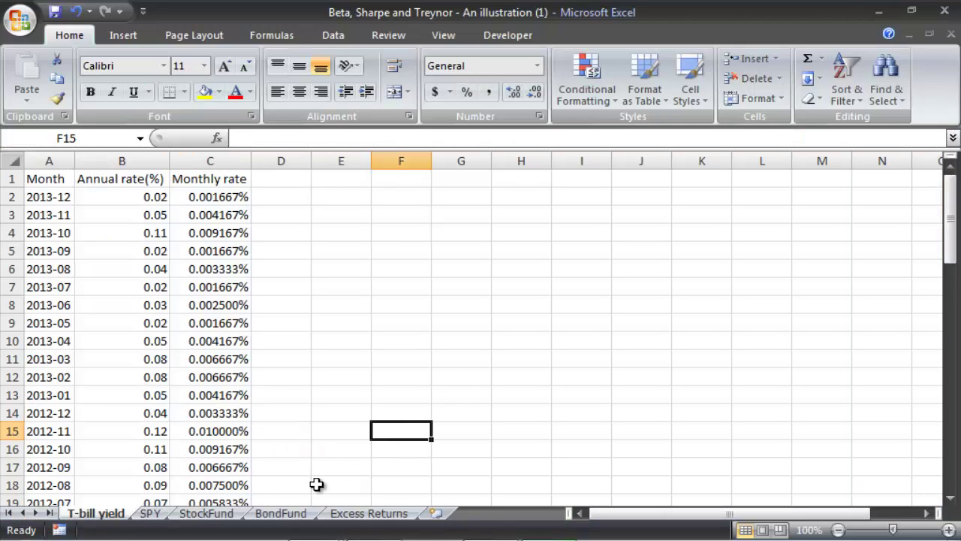
Step: Compare the monthly rate of return data on the StockFund and BondFund sheets
left_click(951, 217)
left_click(214, 514)
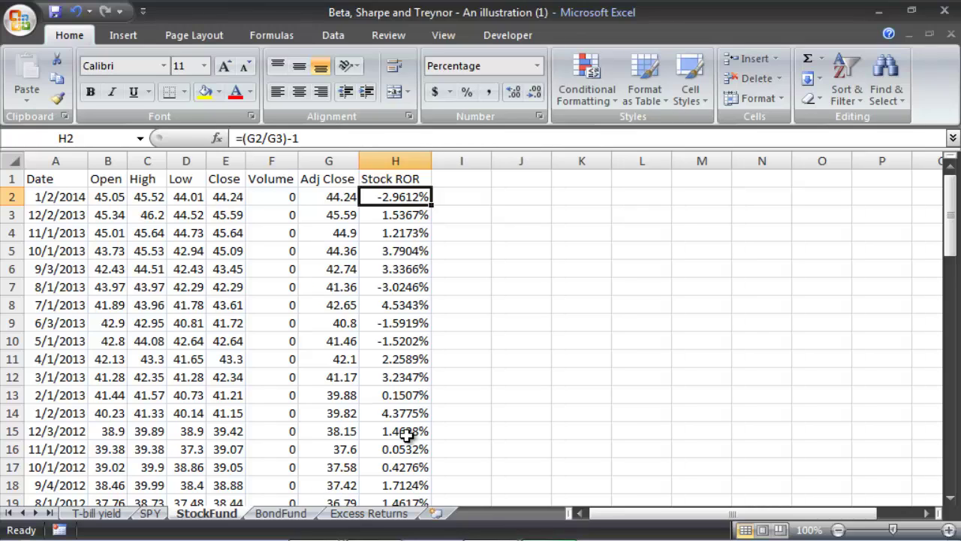
left_click_drag(954, 239, 955, 237)
left_click(278, 514)
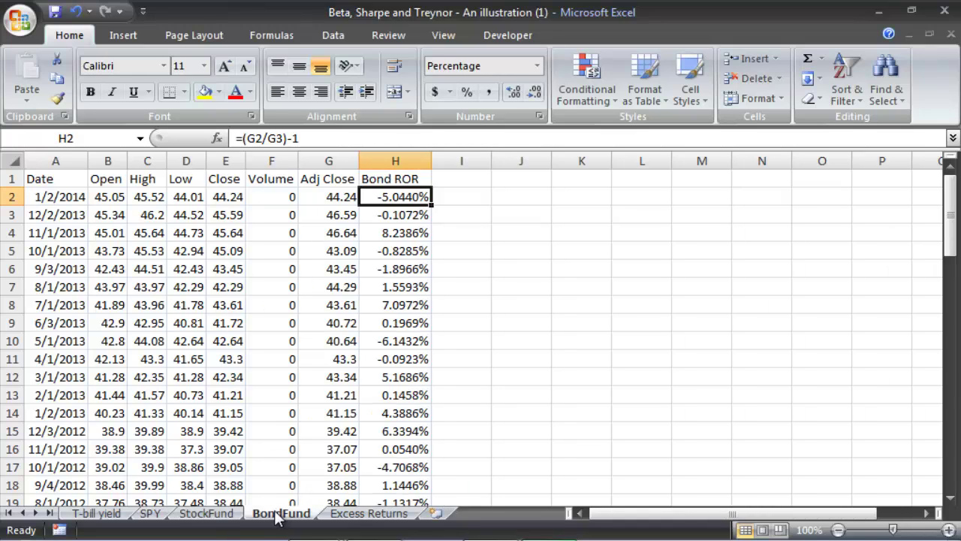
left_click(214, 512)
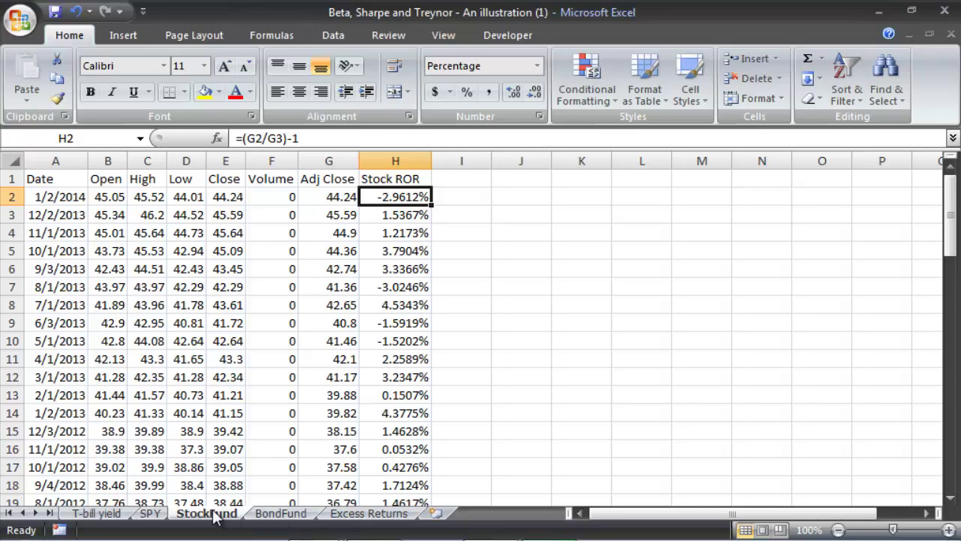
left_click(264, 513)
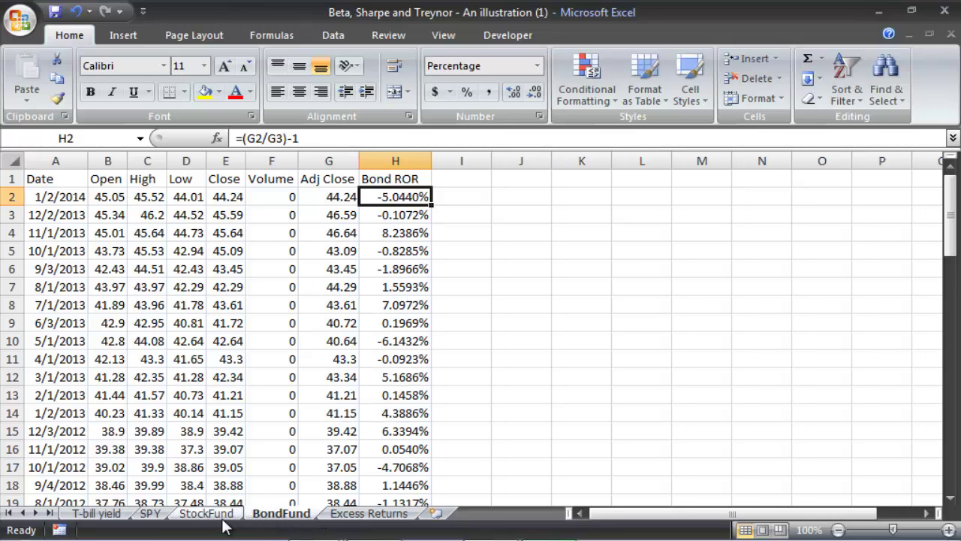
left_click(206, 514)
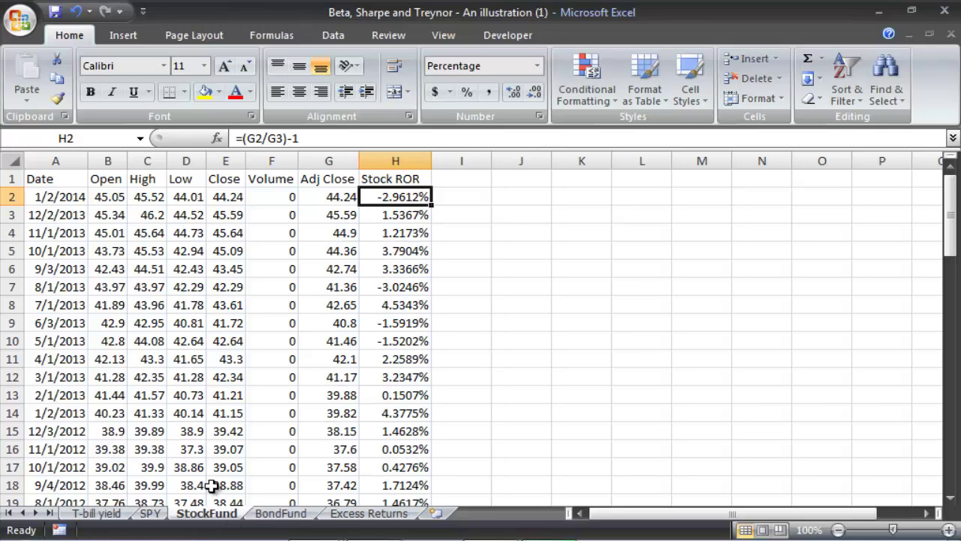
Step: Review the T-bill yield and SPY sheets, then go through the fund sheets to the Excess Returns sheet
left_click(96, 513)
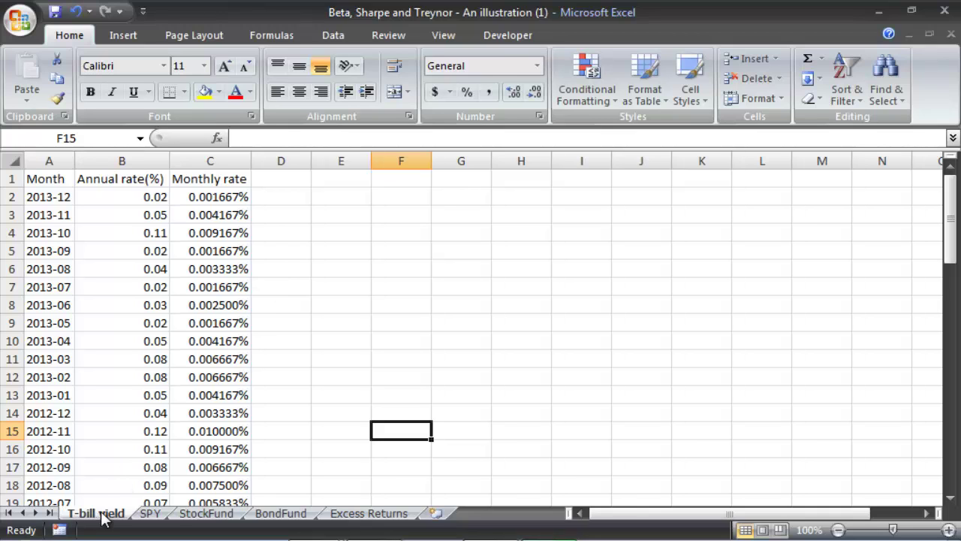
left_click(156, 517)
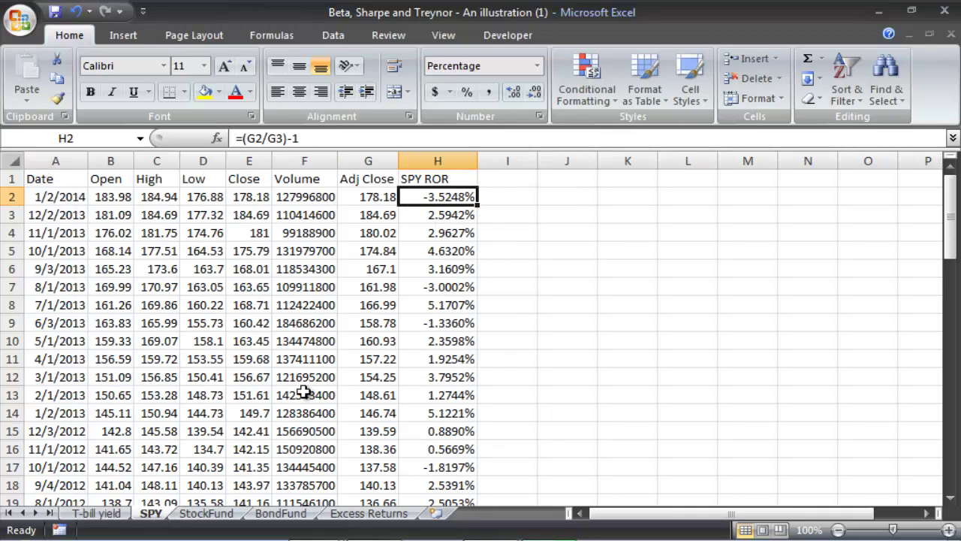
left_click(524, 249)
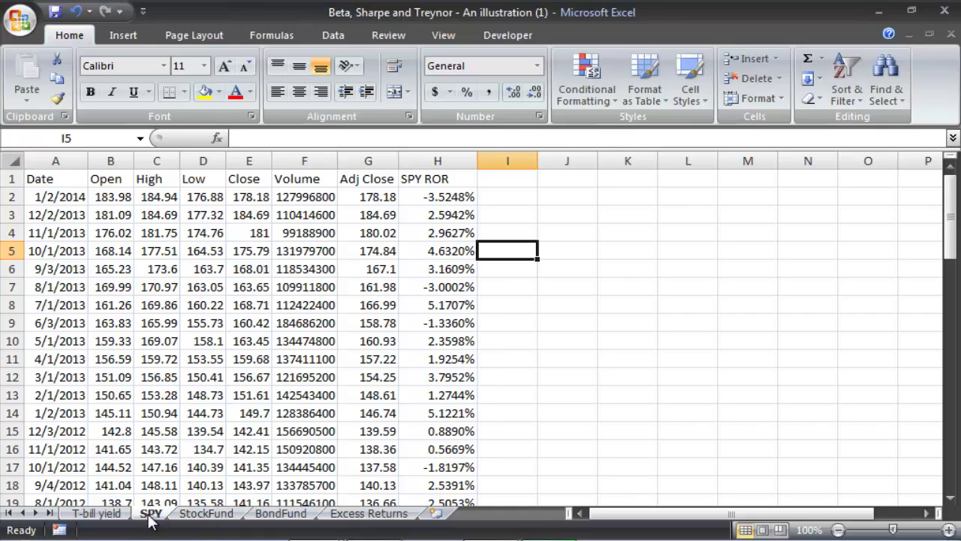
left_click(192, 515)
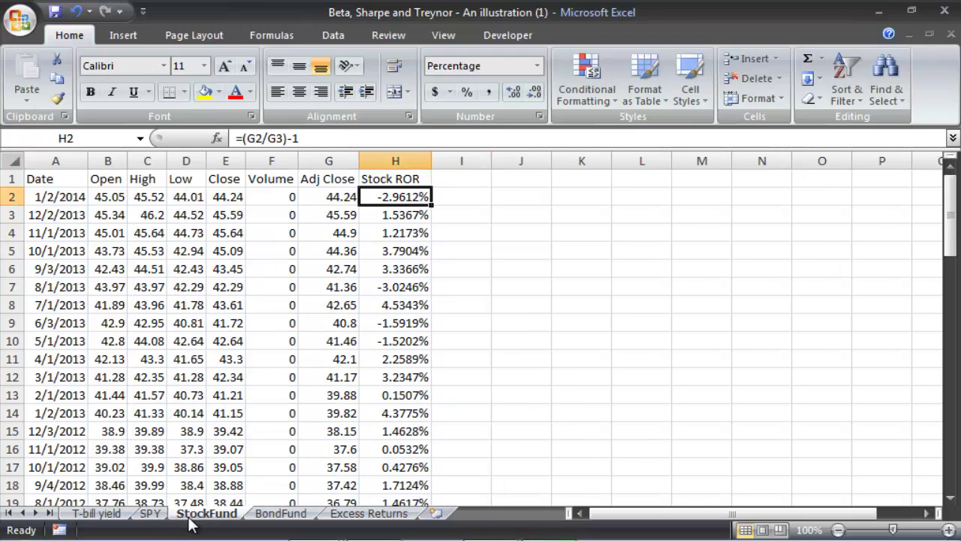
left_click(292, 516)
left_click(357, 514)
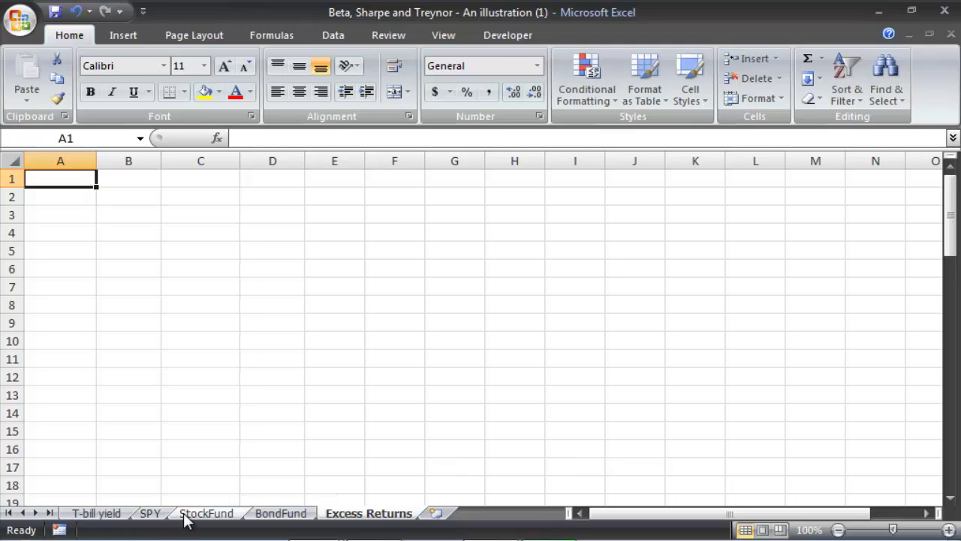
Step: Copy the whole Month column from the T-bill yield sheet
left_click(96, 515)
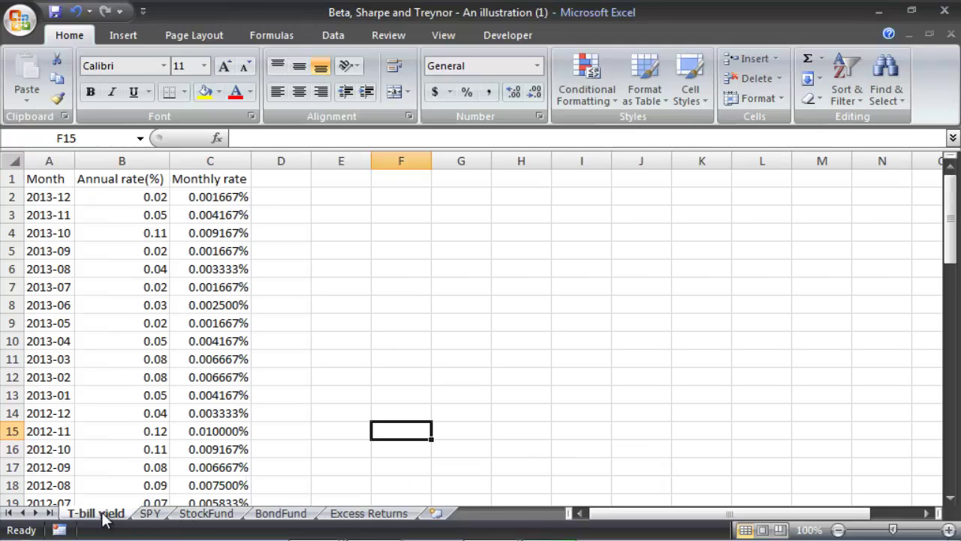
left_click(34, 161)
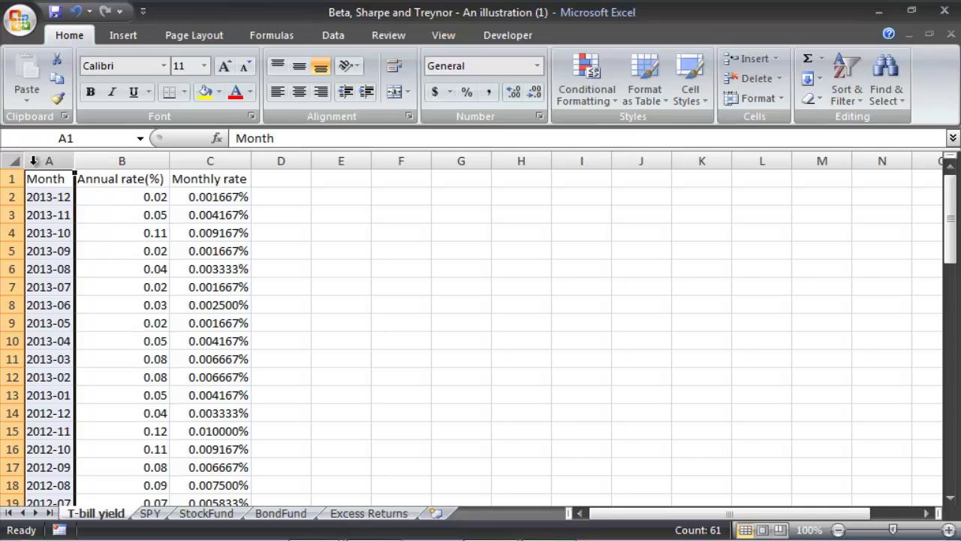
key("ctrl+c")
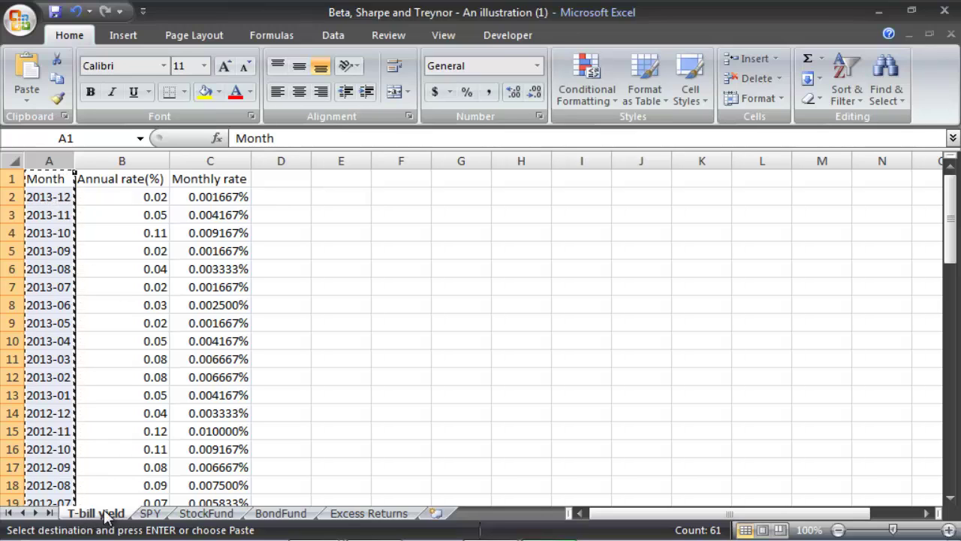
Step: Compare the date format and first month on the SPY, StockFund and BondFund sheets with the T-bill yield sheet
left_click(151, 513)
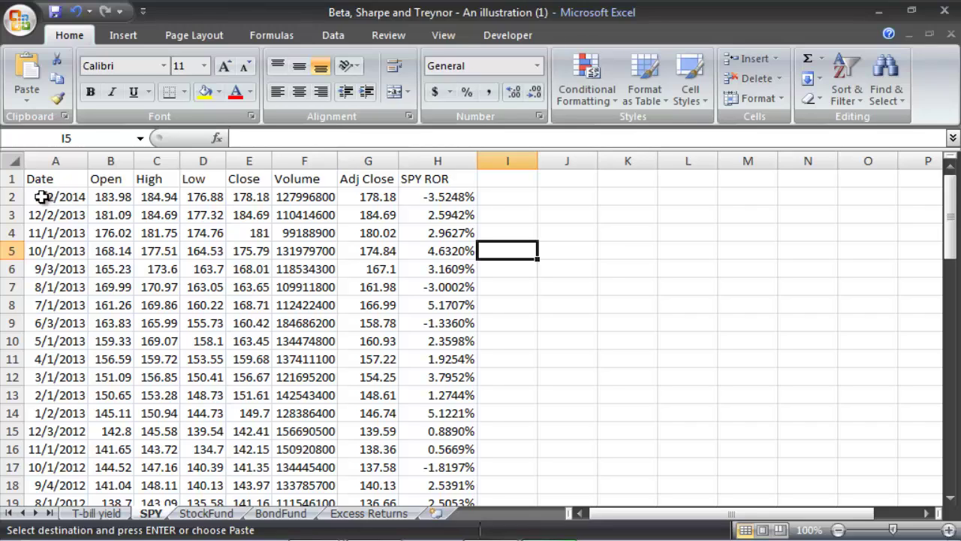
left_click(52, 197)
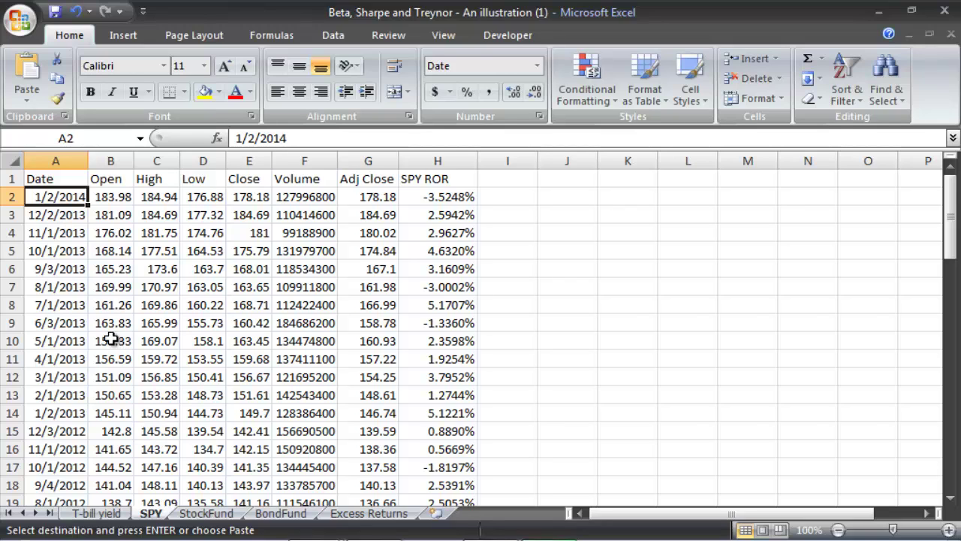
left_click(204, 514)
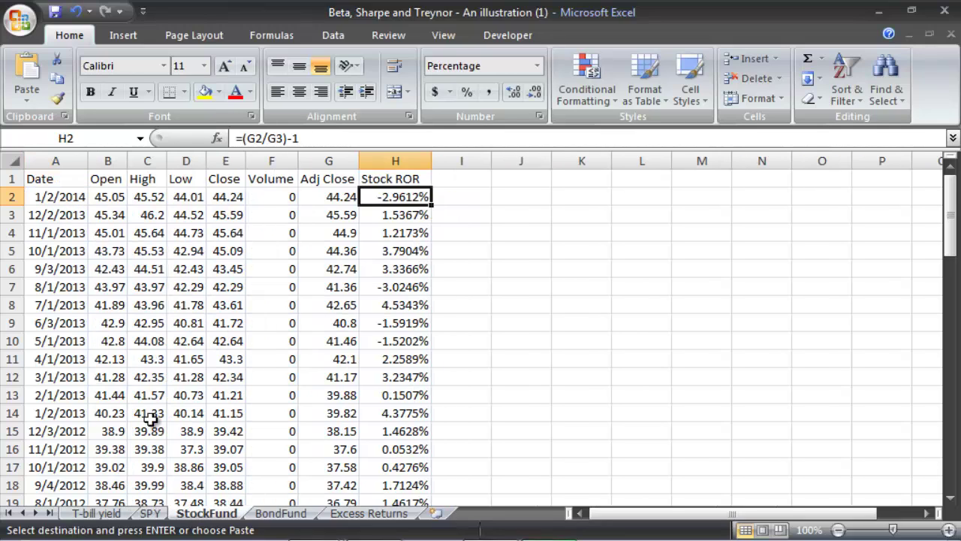
left_click(279, 513)
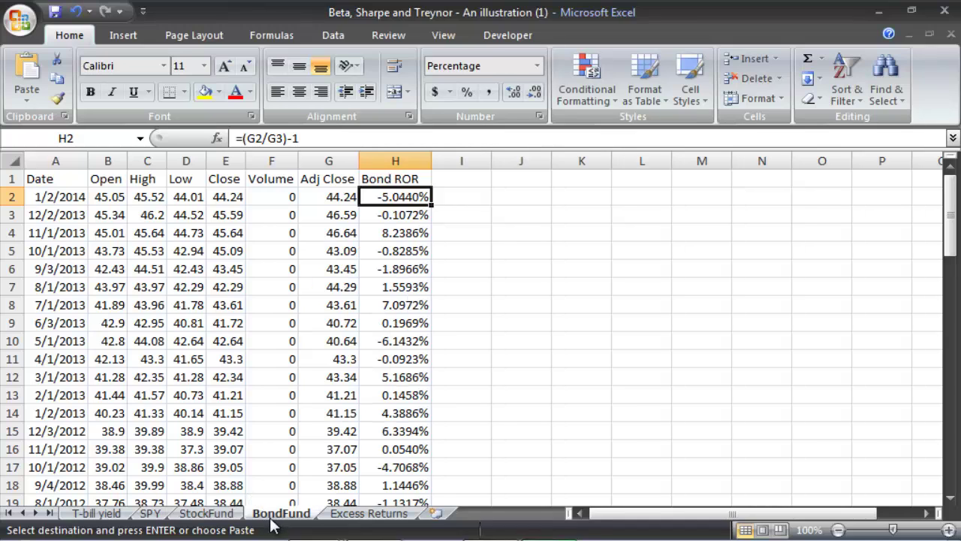
left_click(96, 515)
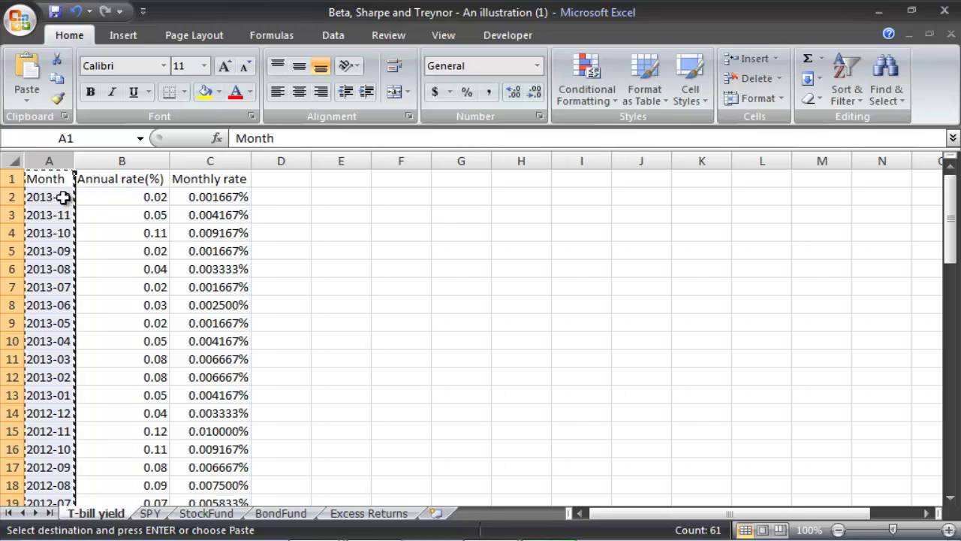
left_click(148, 514)
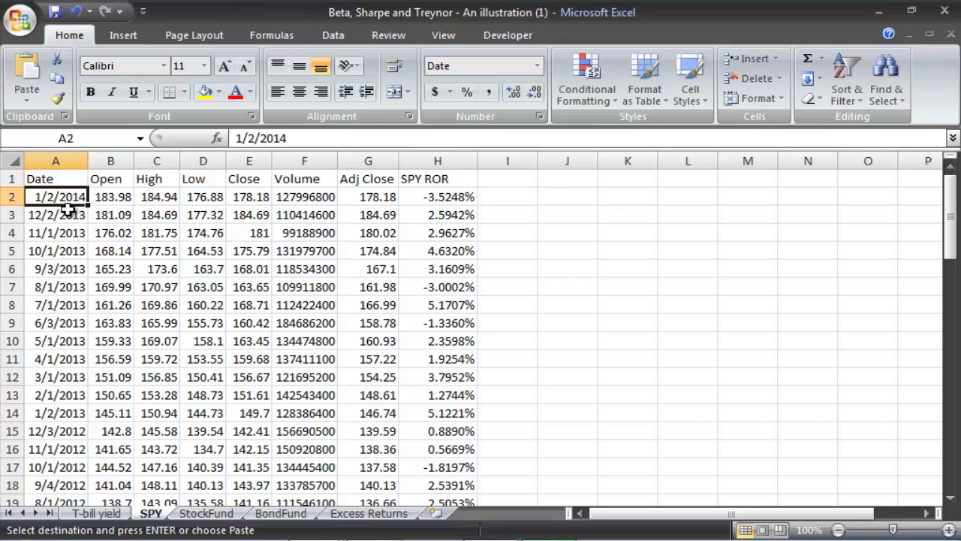
left_click(113, 515)
Step: Paste the copied Month column into column A of the Excess Returns sheet, check its extent and select cell B1
left_click(369, 513)
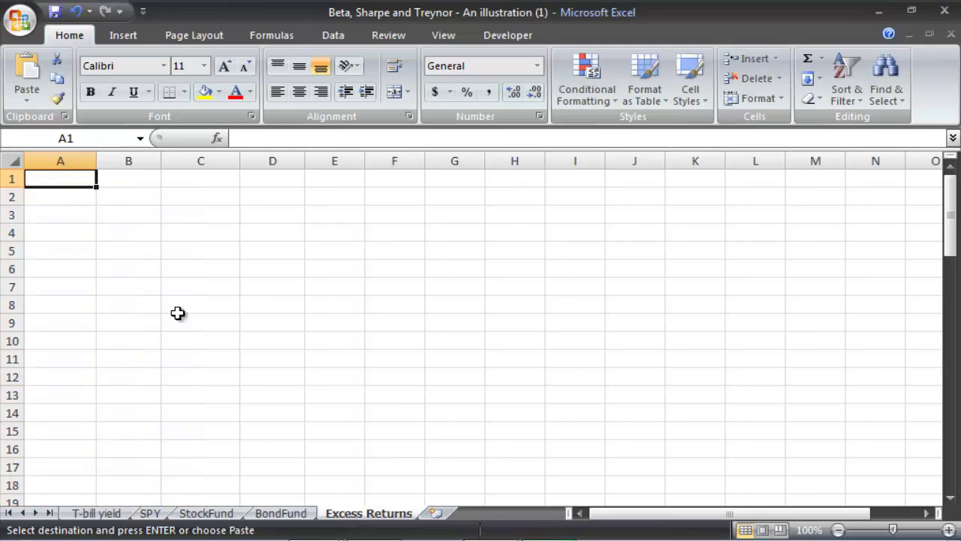
key("ctrl+v")
left_click(85, 229)
left_click(52, 197)
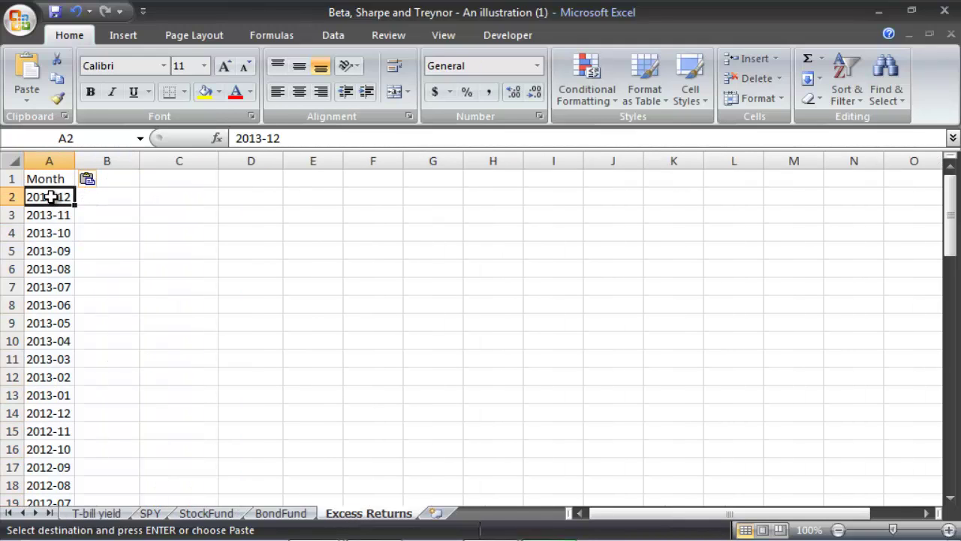
key("ctrl+Down")
key("ctrl+Up")
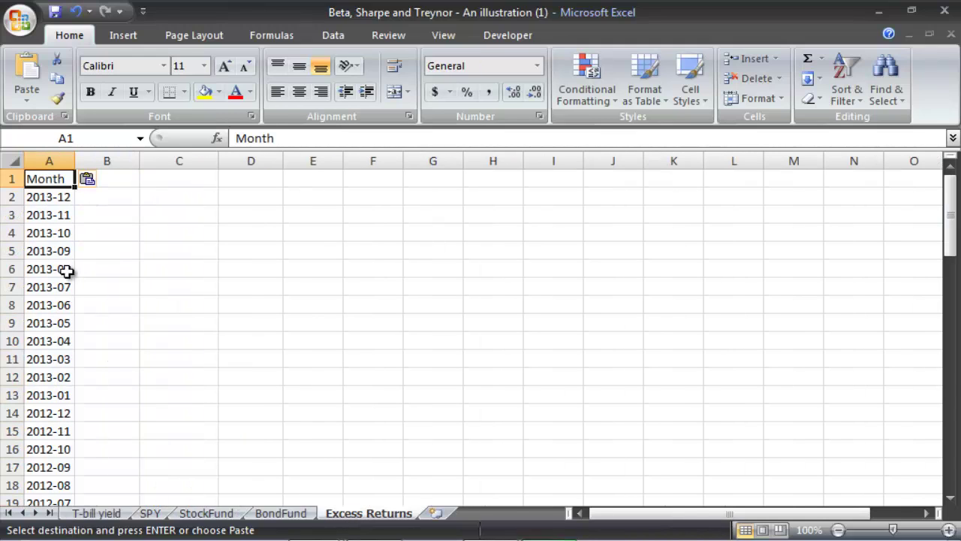
left_click(135, 174)
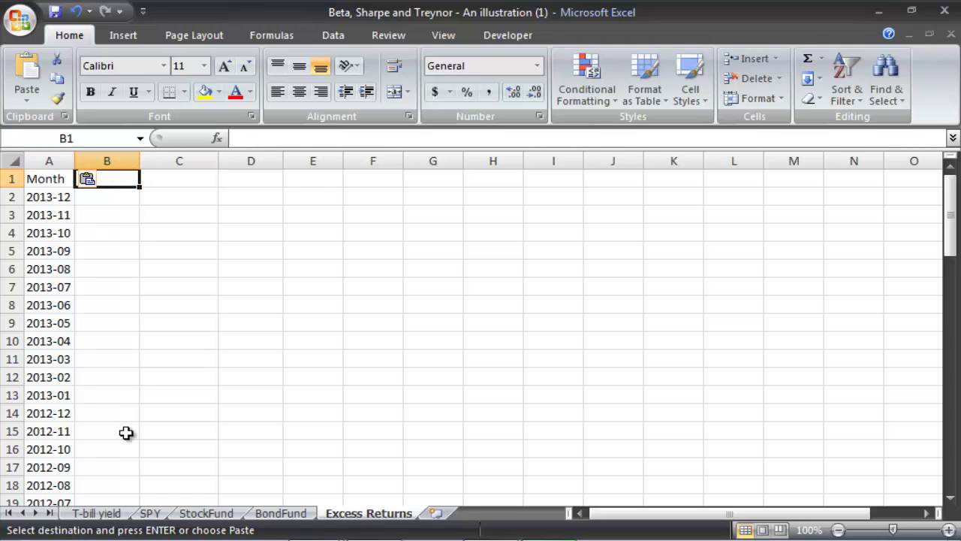
Step: Copy the whole Stock ROR column from the StockFund sheet
left_click(151, 514)
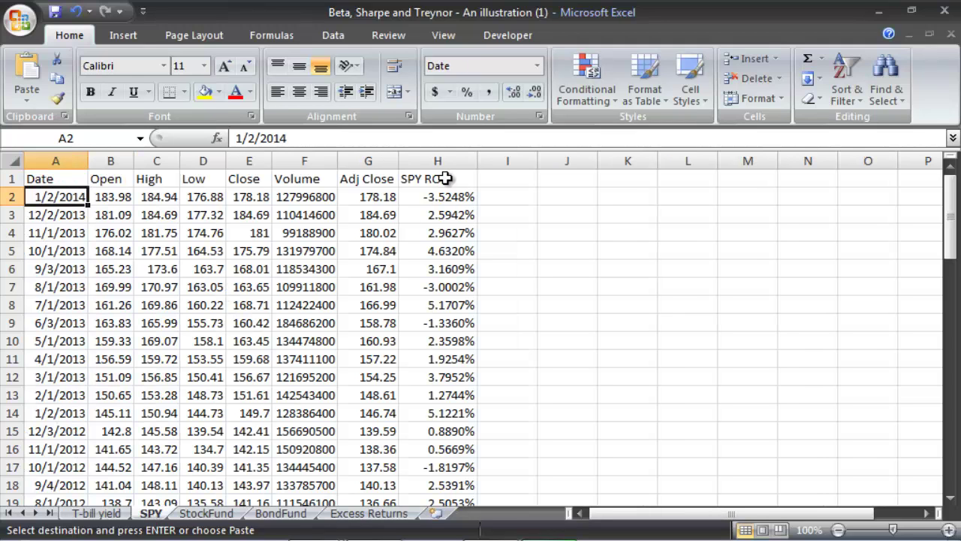
left_click(205, 514)
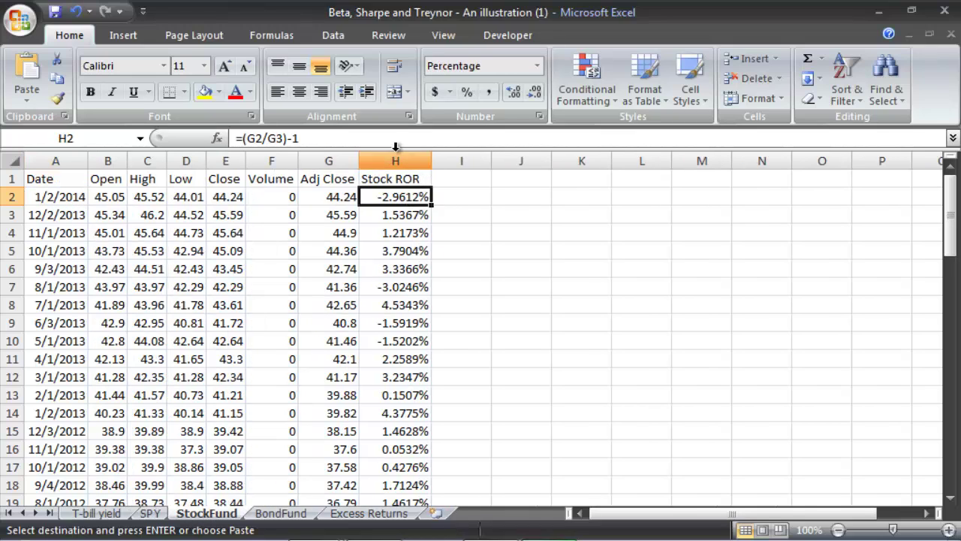
left_click(395, 155)
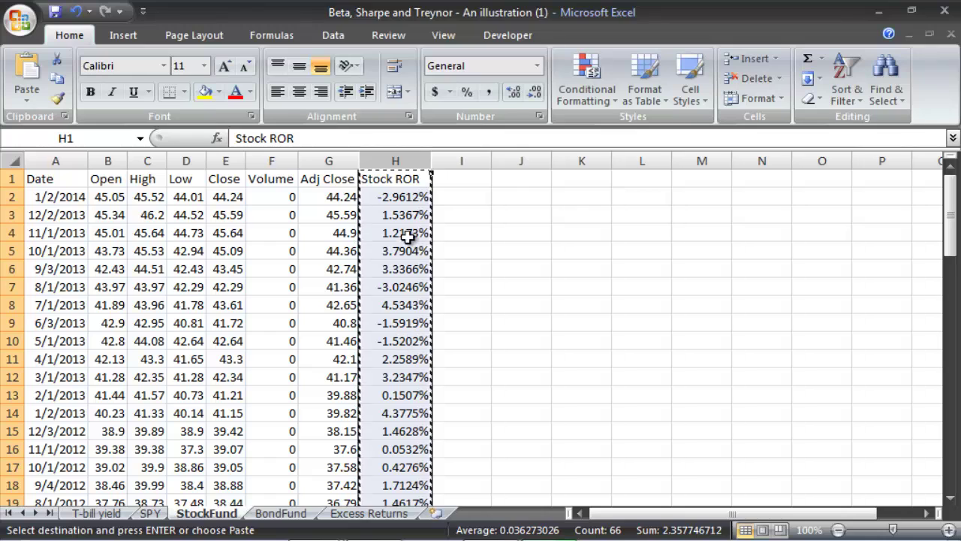
key("Escape")
left_click(405, 200)
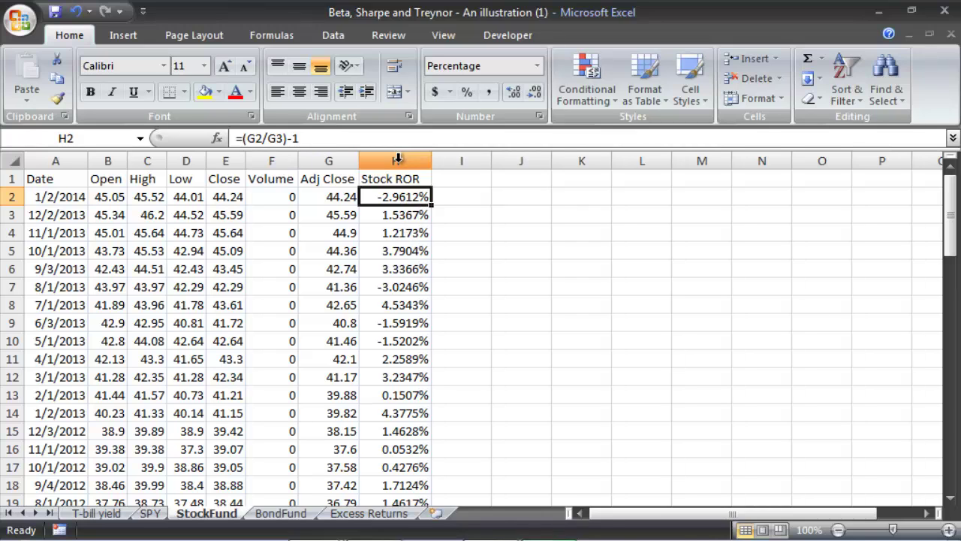
left_click(398, 158)
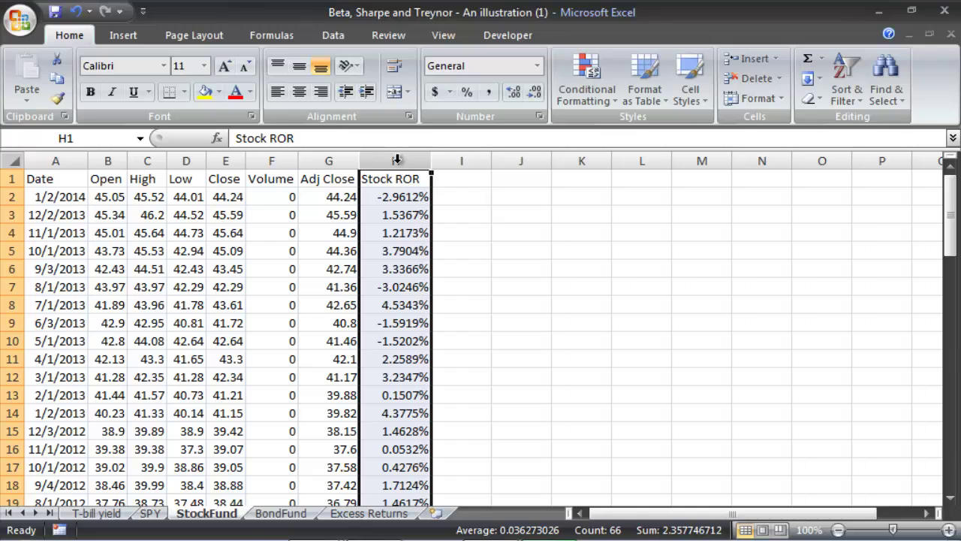
key("ctrl+c")
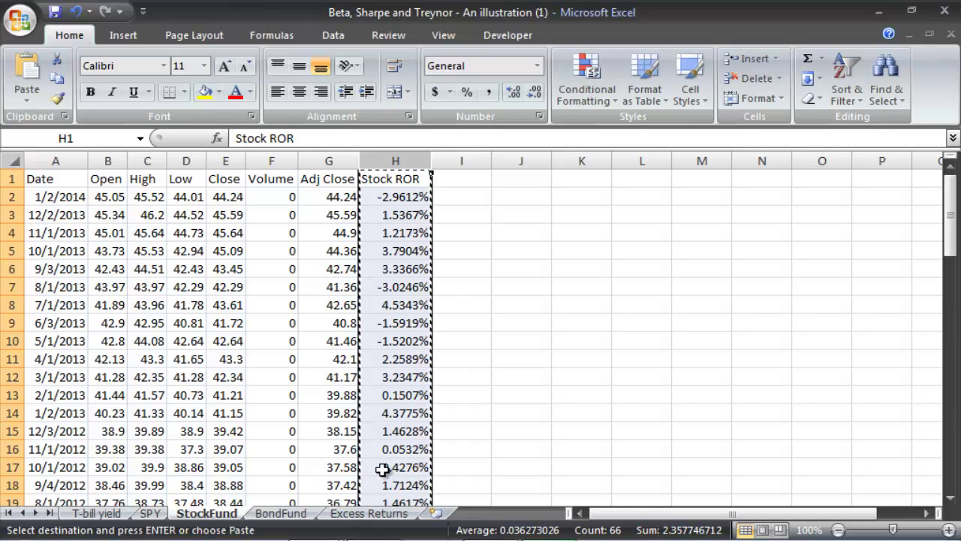
Step: Paste the copied stock returns as values only into column B of the Excess Returns sheet and check that the cells hold no formulas
left_click(370, 512)
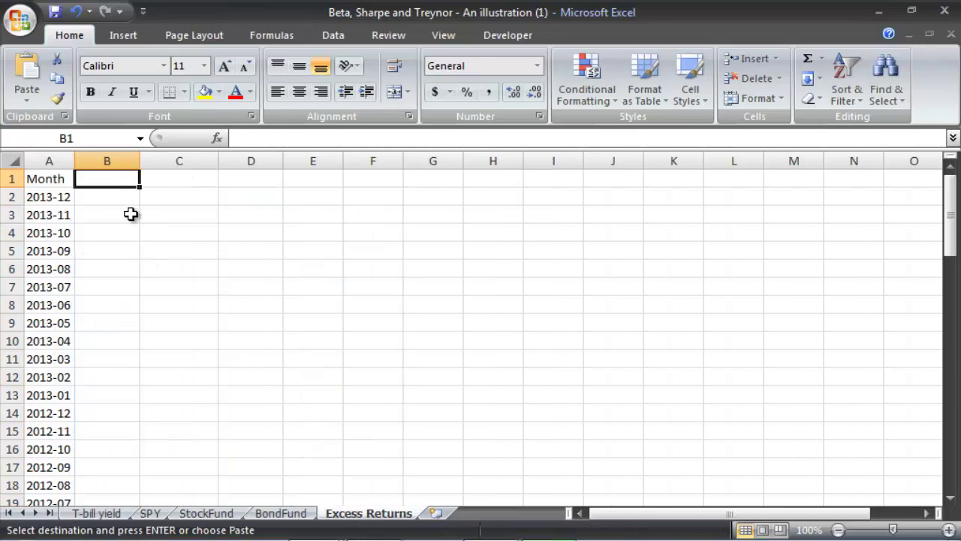
right_click(111, 181)
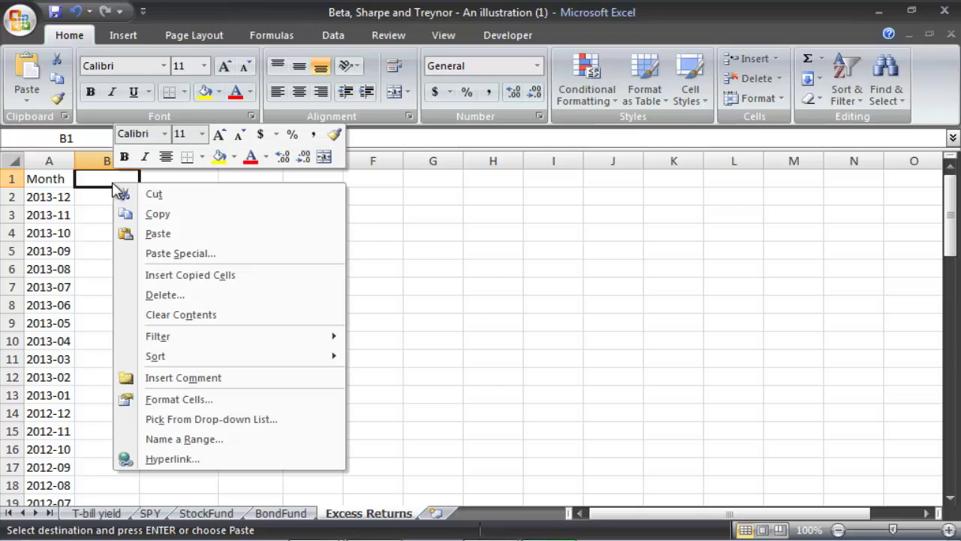
left_click(152, 256)
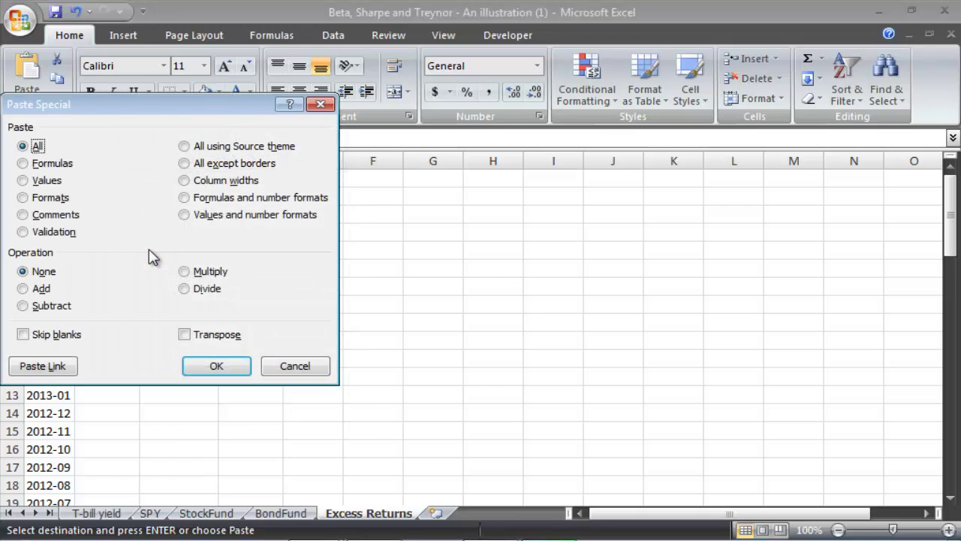
left_click(46, 181)
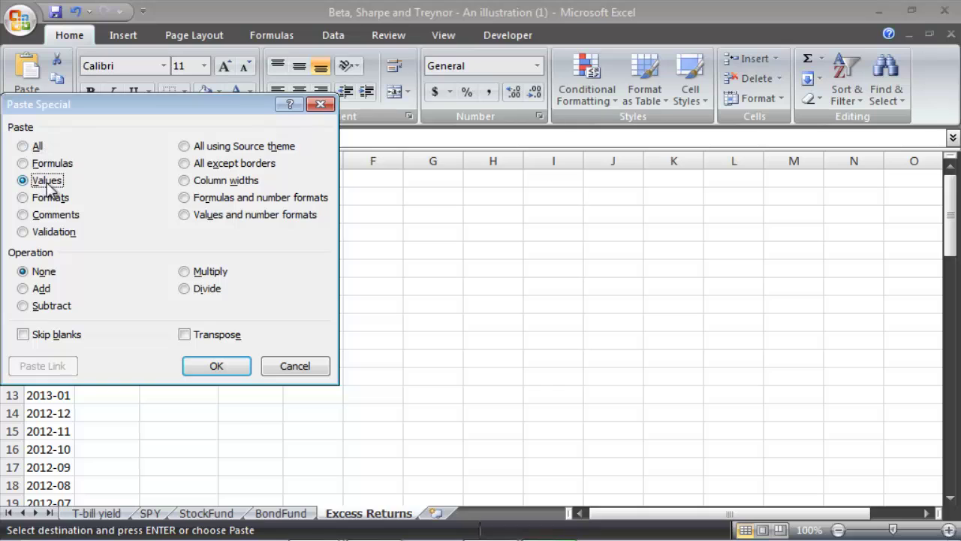
left_click(204, 368)
left_click(121, 268)
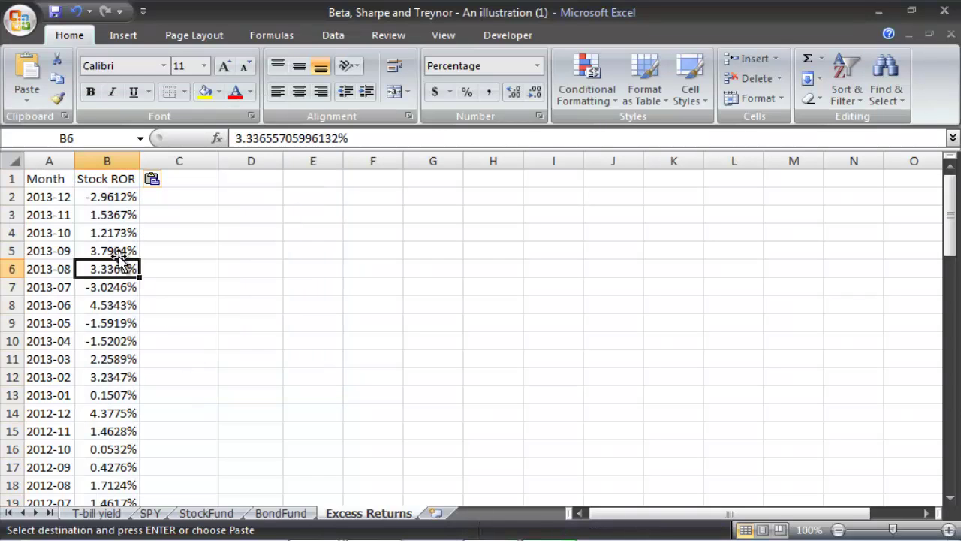
left_click(104, 211)
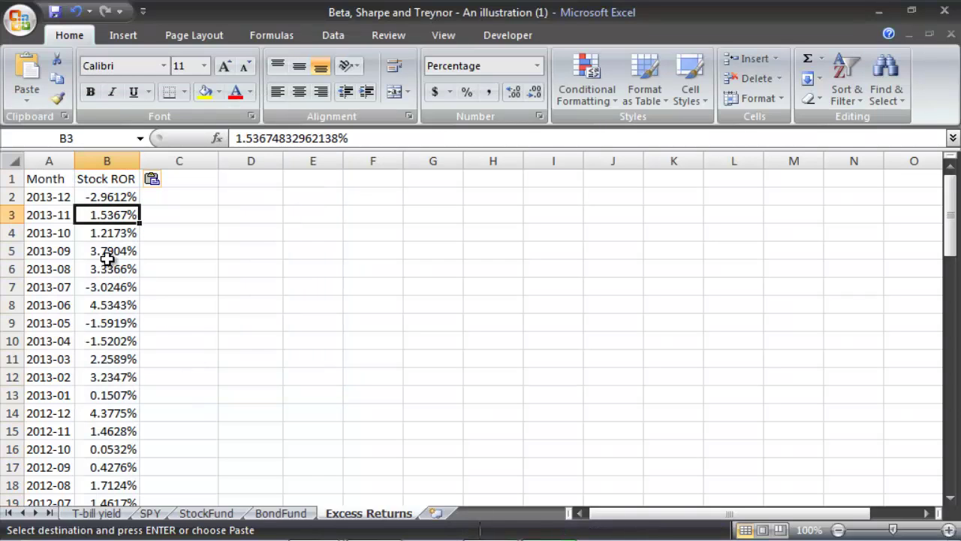
left_click(104, 197)
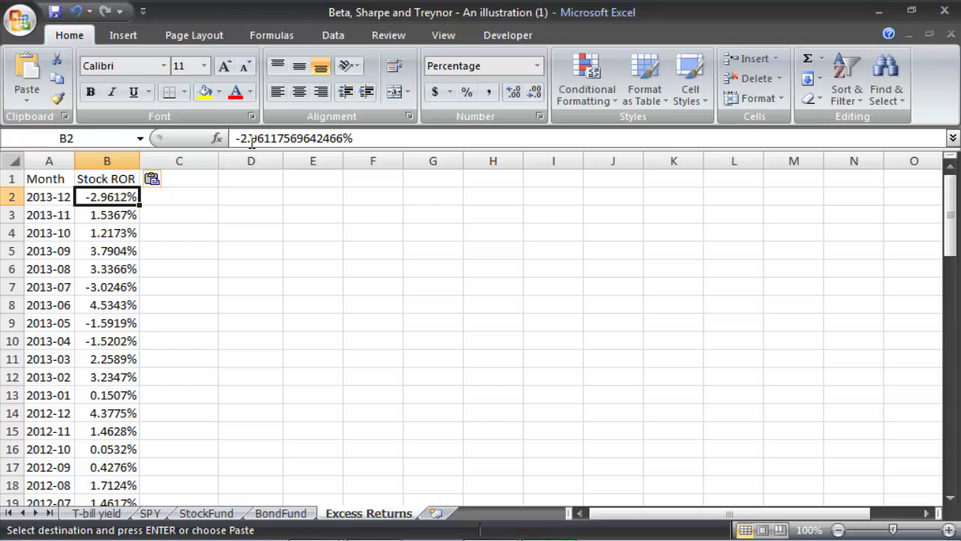
left_click(100, 218)
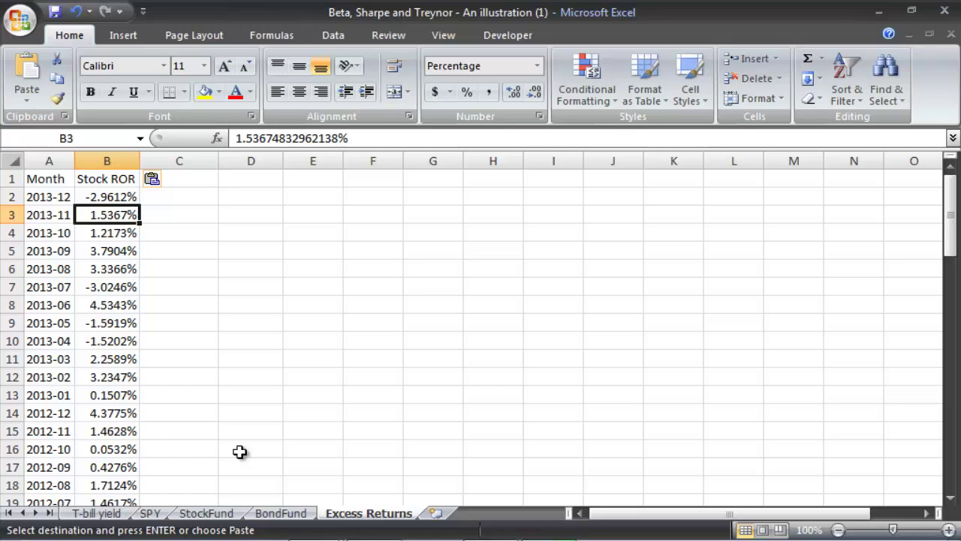
left_click(109, 179)
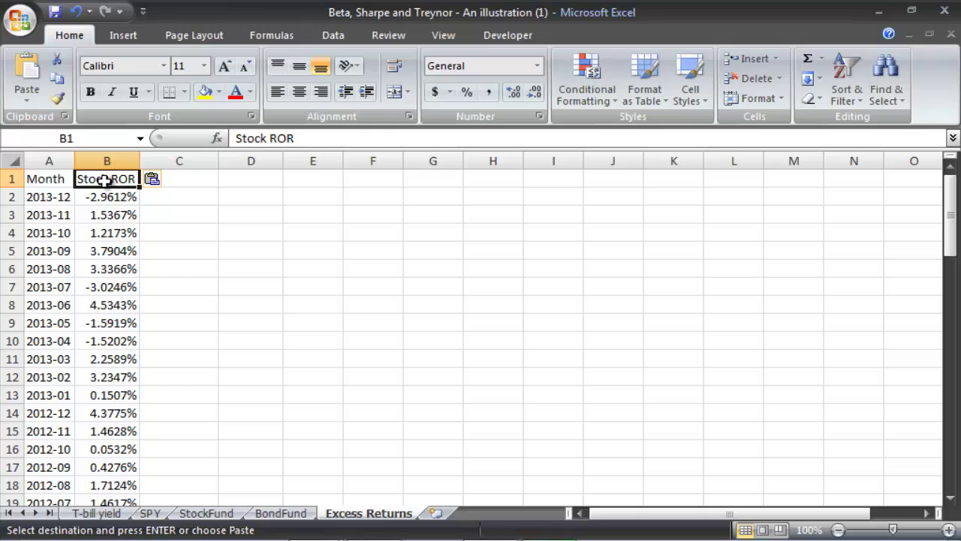
type("ROR")
key("Return")
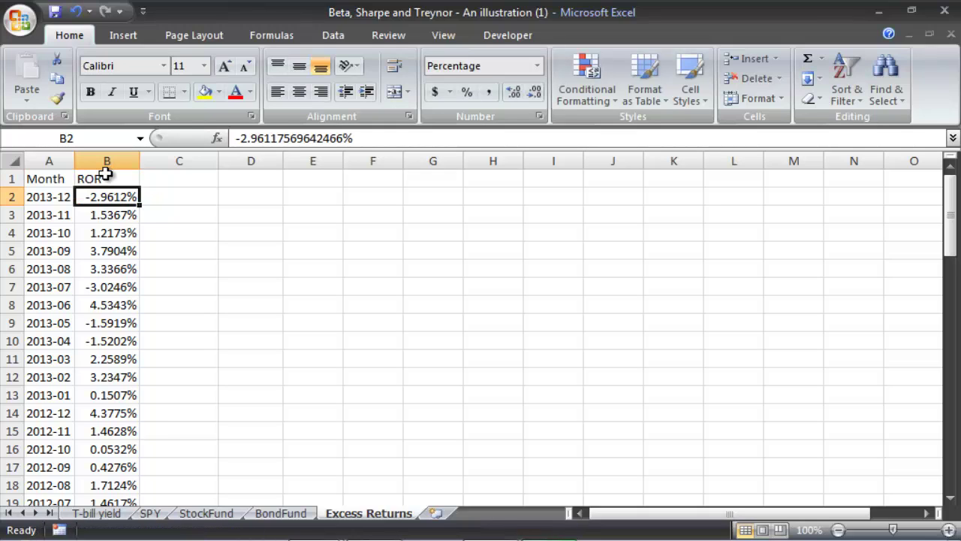
Step: Change the header in cell B1 to Stock
left_click(107, 174)
type("Stock")
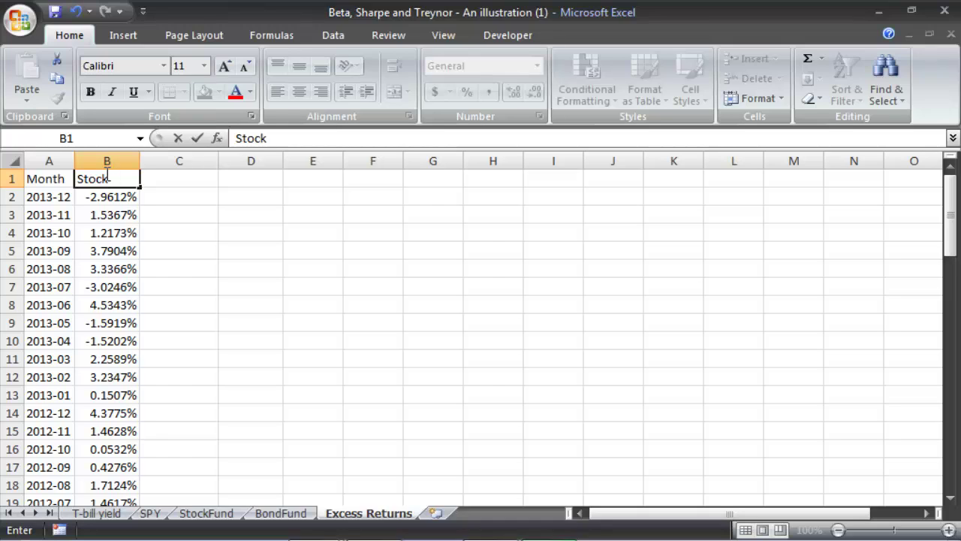
key("Tab")
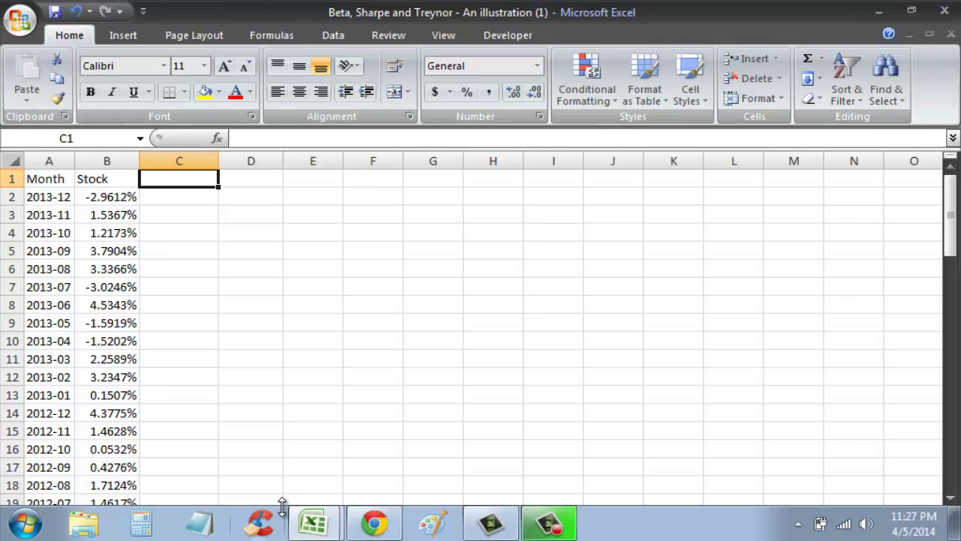
Step: Check a return formula on the BondFund sheet and copy its whole Bond ROR column
left_click(282, 513)
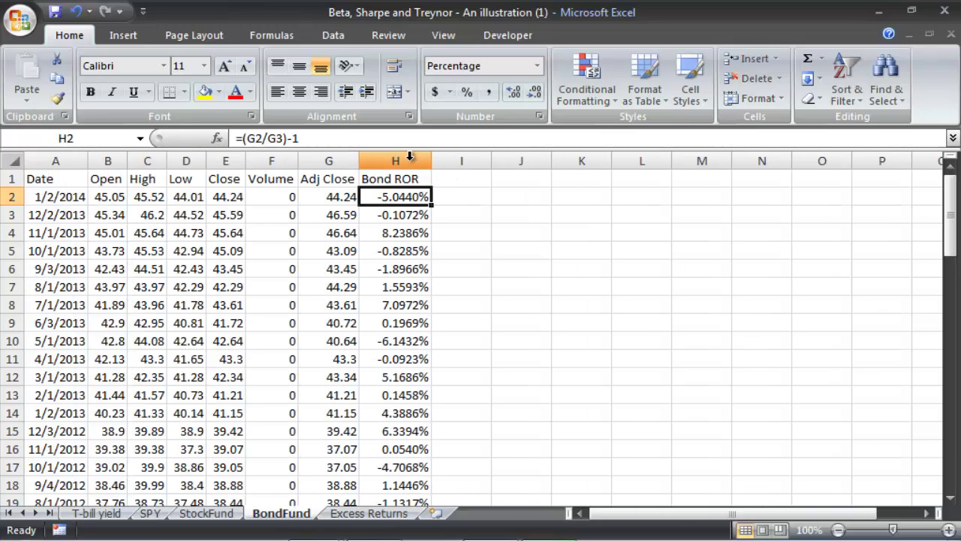
left_click(398, 233)
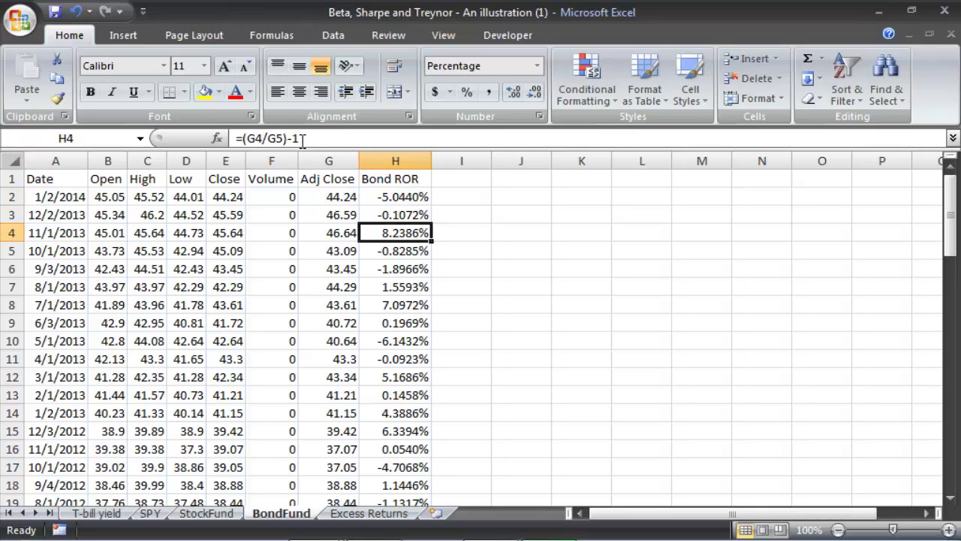
left_click(404, 154)
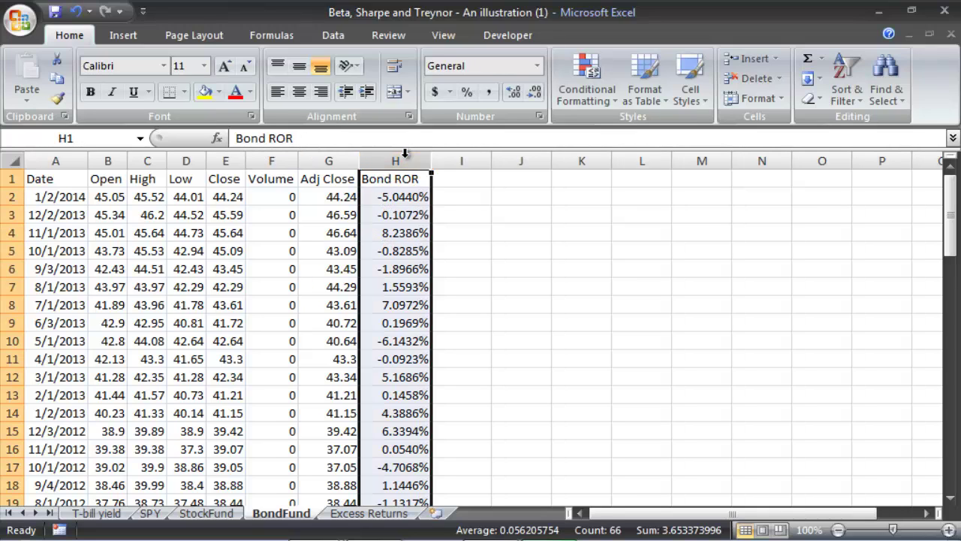
key("ctrl+c")
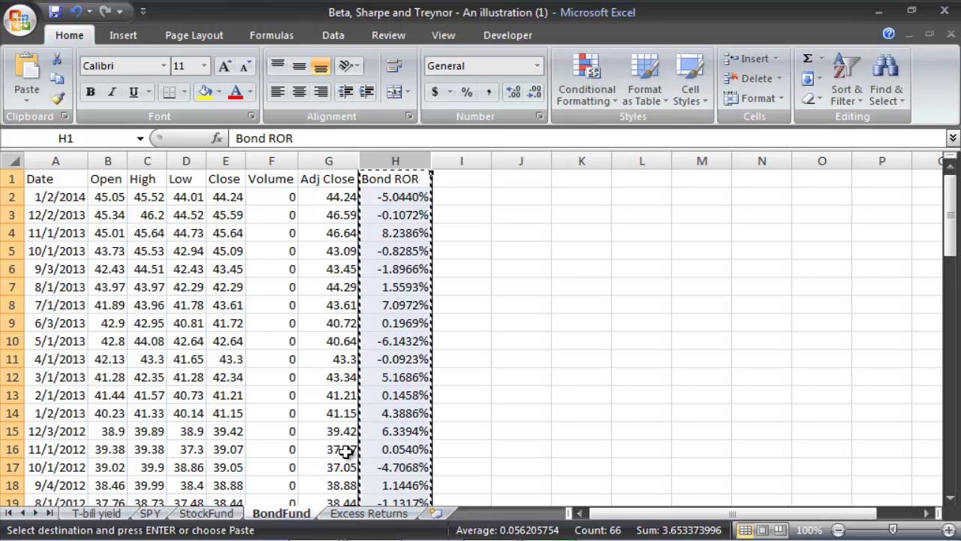
Step: Paste the copied bond returns as values only into column C of the Excess Returns sheet and check the pasted cells
left_click(352, 516)
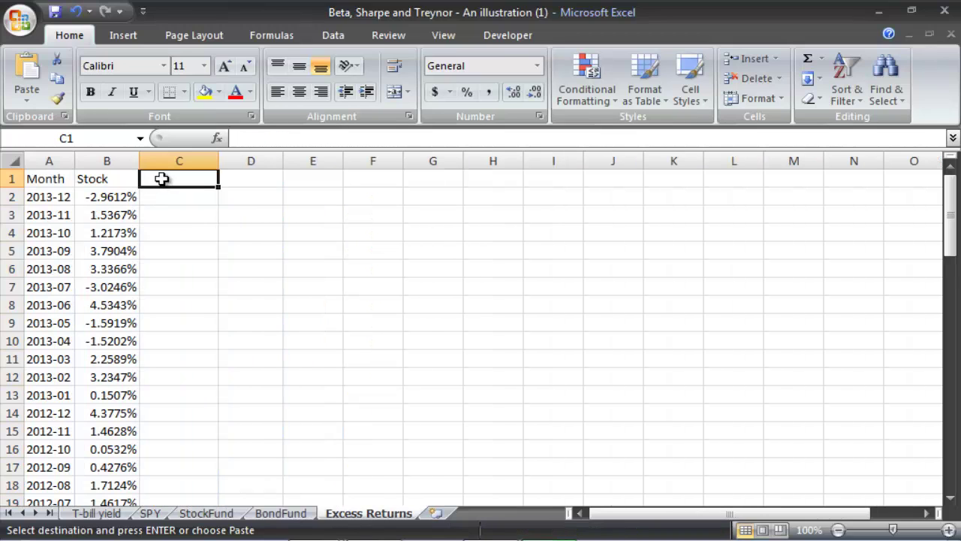
right_click(162, 182)
left_click(208, 250)
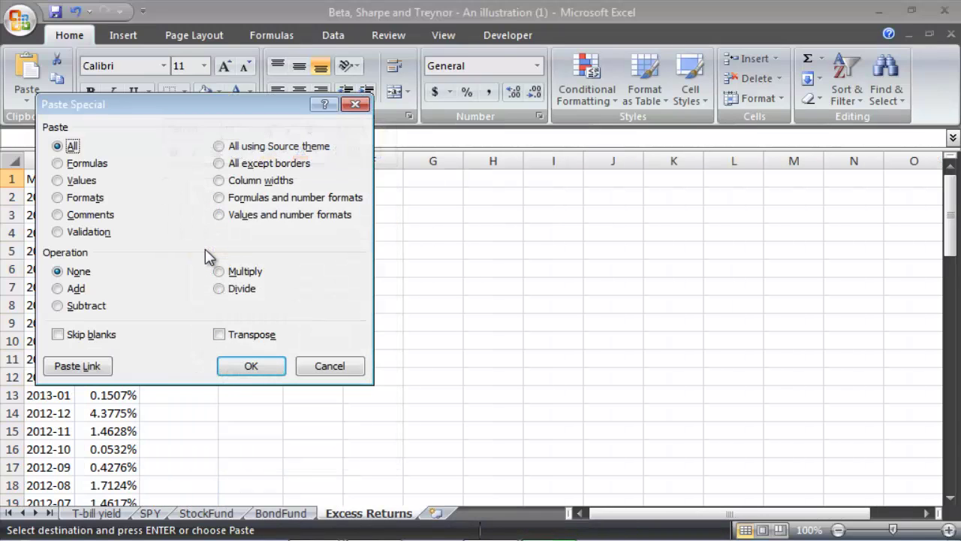
left_click(99, 180)
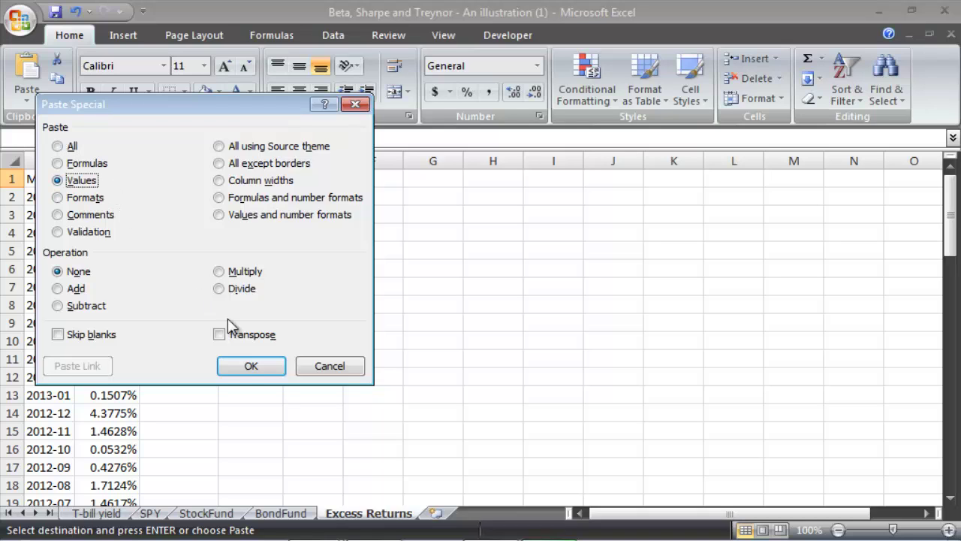
left_click(247, 366)
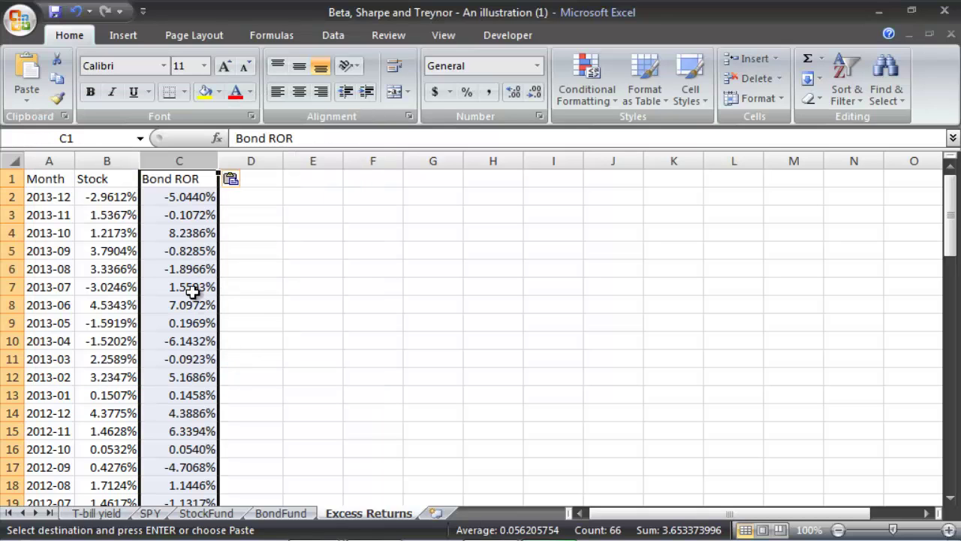
left_click(192, 290)
left_click(181, 197)
left_click(178, 216)
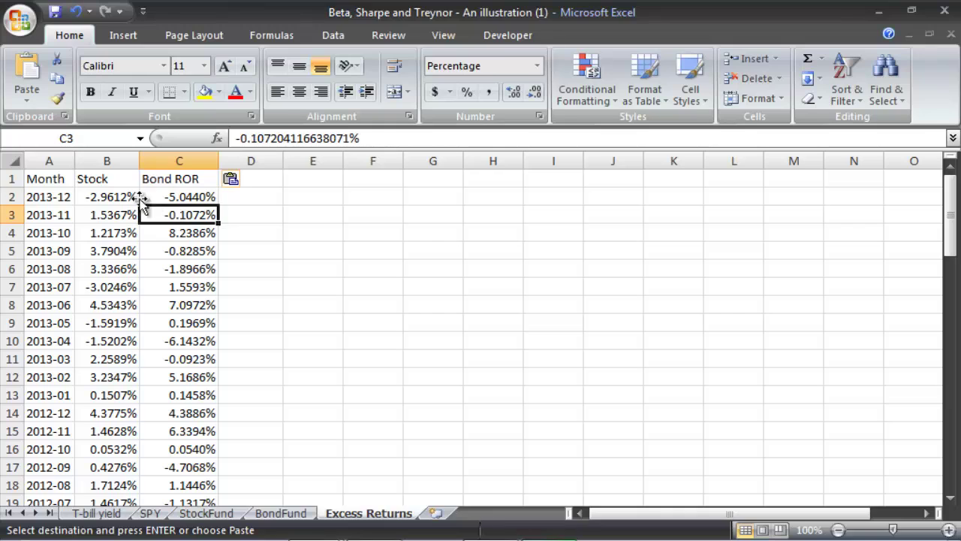
left_click(108, 185)
left_click(172, 182)
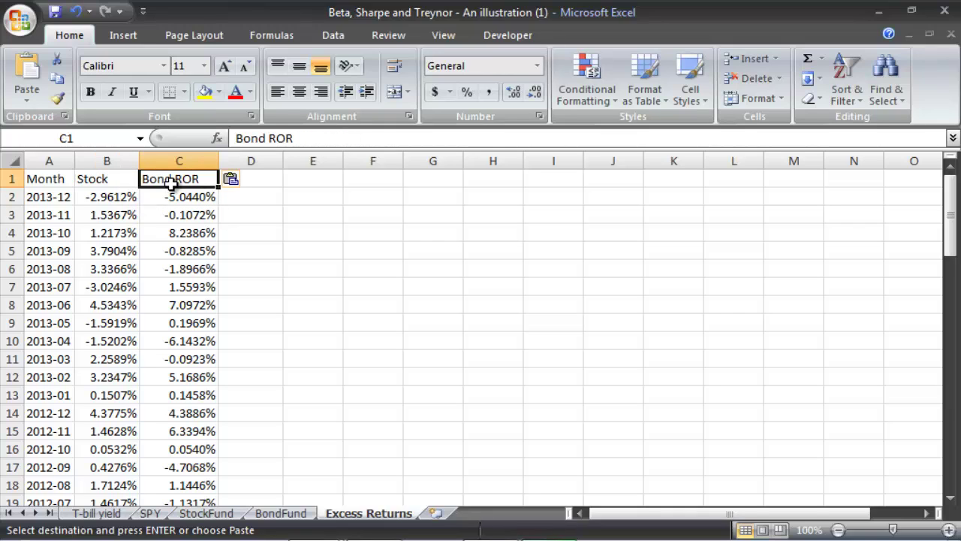
left_click_drag(56, 180, 48, 267)
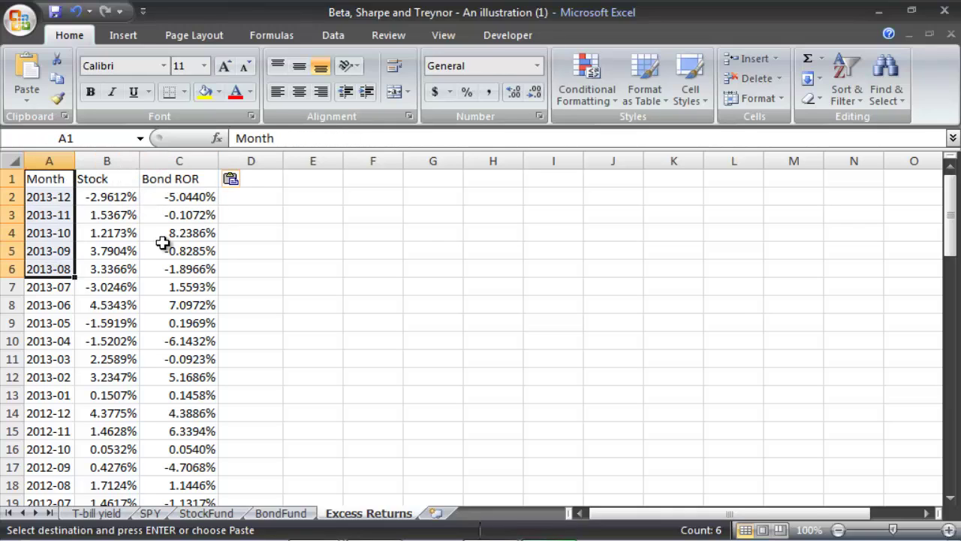
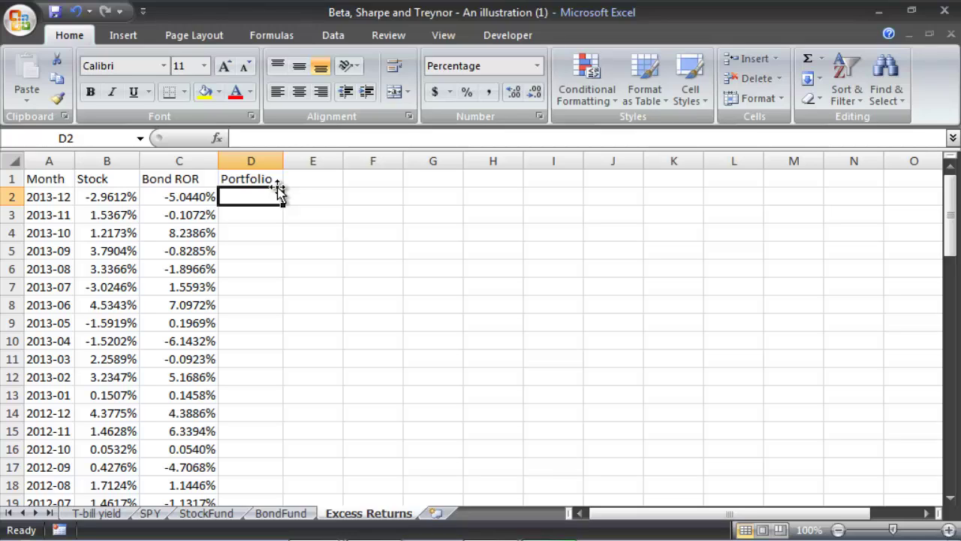
Step: Build the weighted portfolio return formula =.6*B2+.4*C2 in cell D2 from the stock and bond returns
type(".6*")
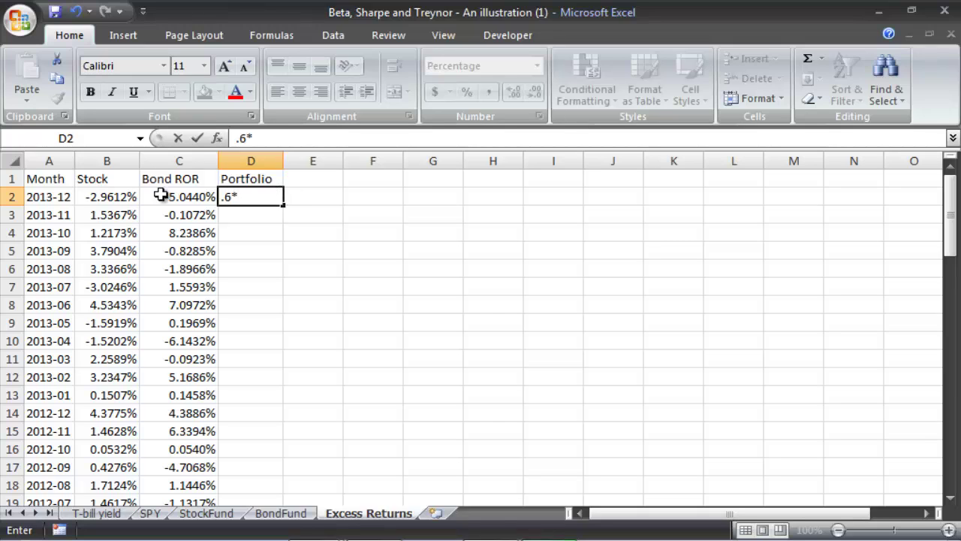
left_click(126, 196)
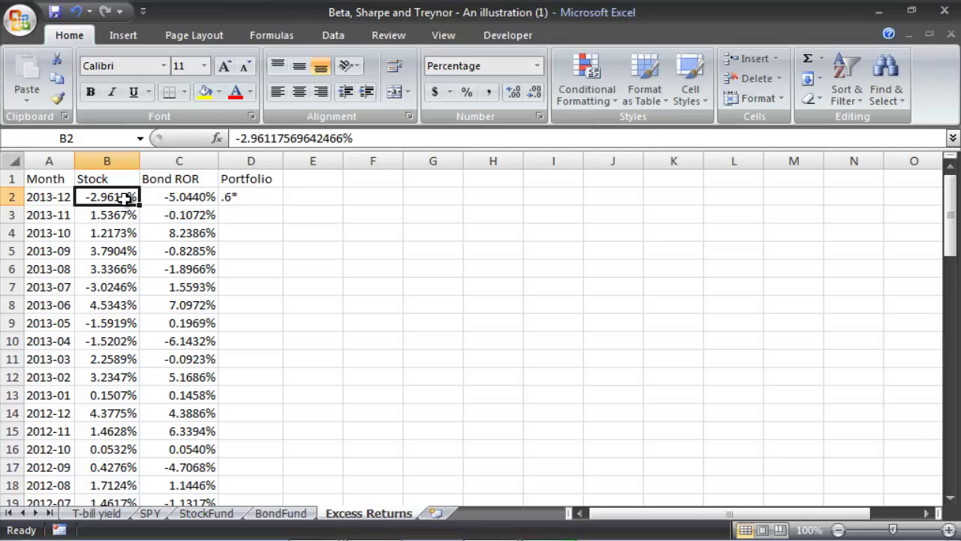
left_click(239, 198)
type("=")
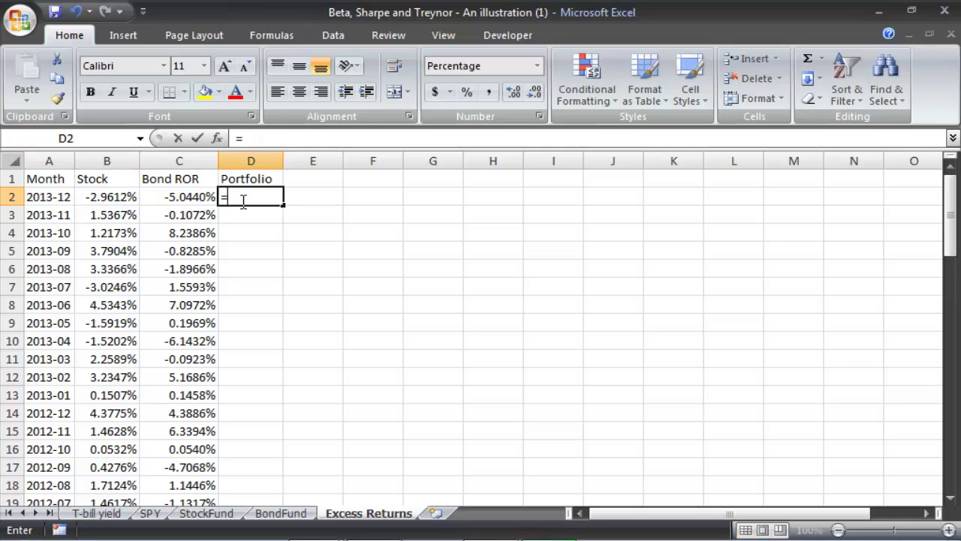
type(".6")
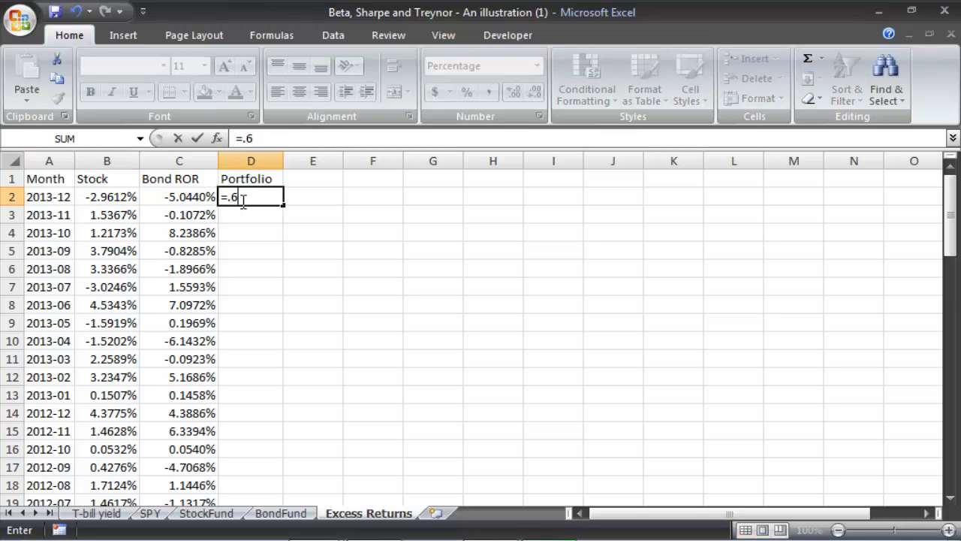
type("*")
left_click(122, 197)
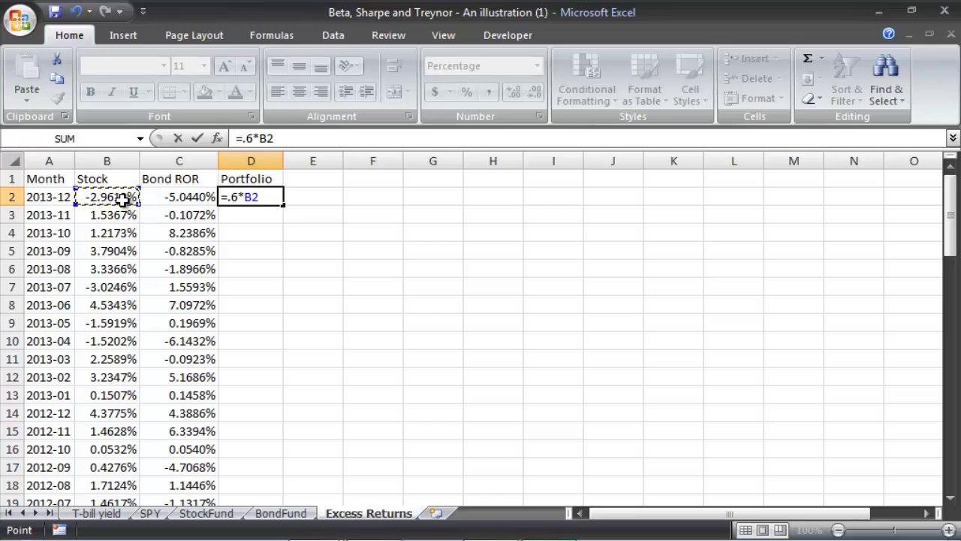
type("+.4*")
left_click(166, 199)
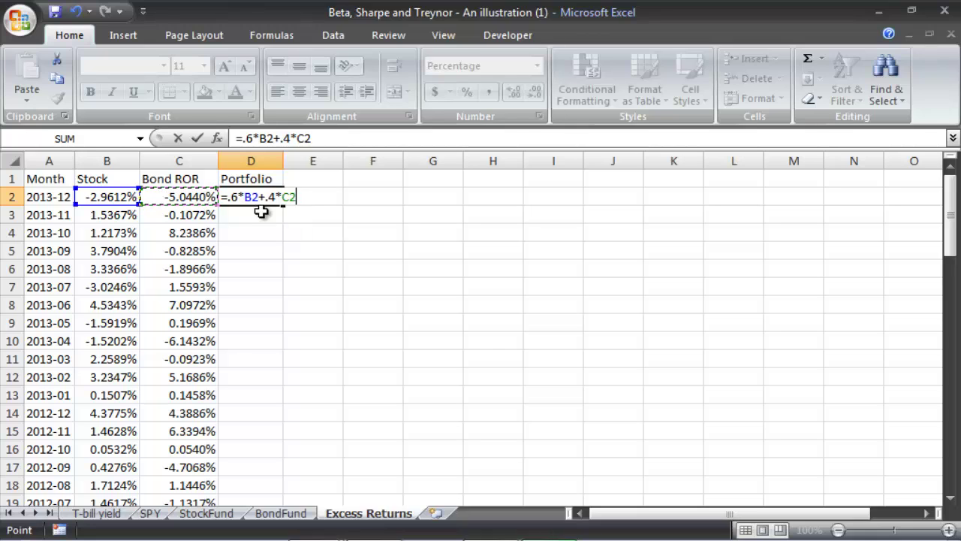
Step: Enclose each product in parentheses so the formula in D2 reads =(.6*B2)+(.4*C2), and enter it
left_click(229, 196)
type("(")
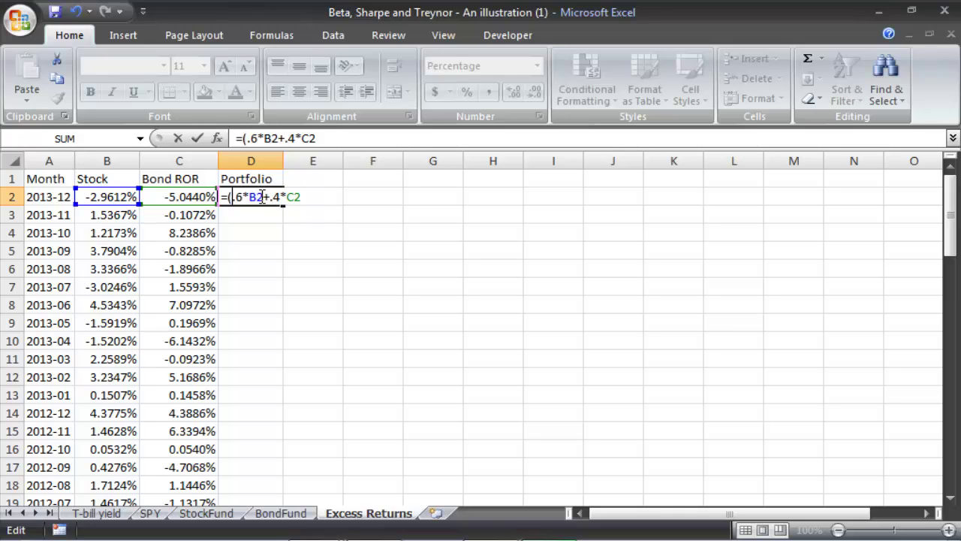
type(")")
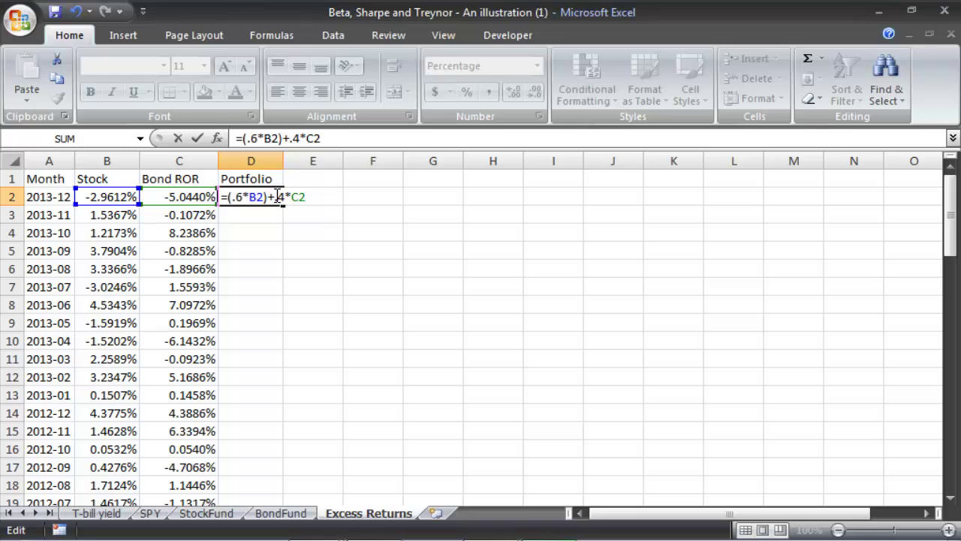
type("(")
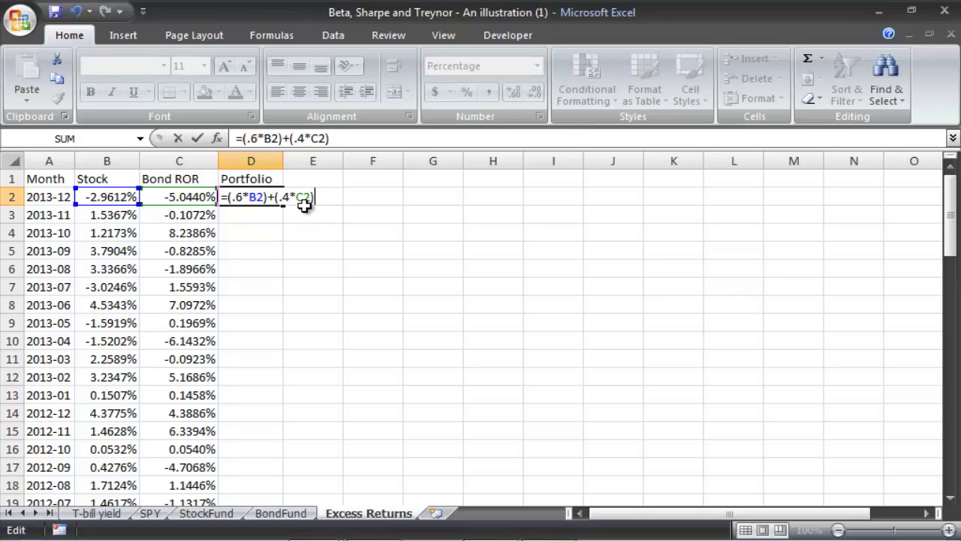
key("Return")
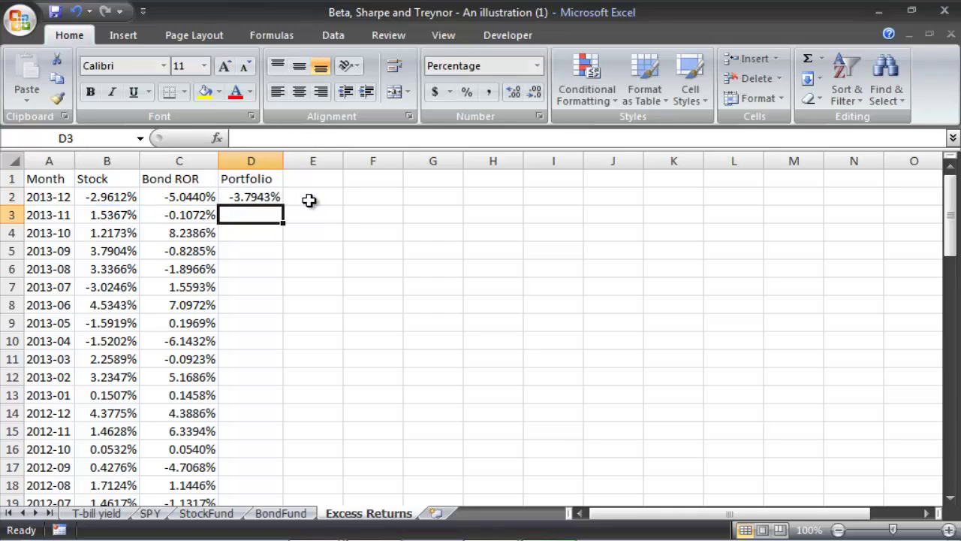
Step: Fill the portfolio formula from D2 down through the last month in row 61
left_click(255, 196)
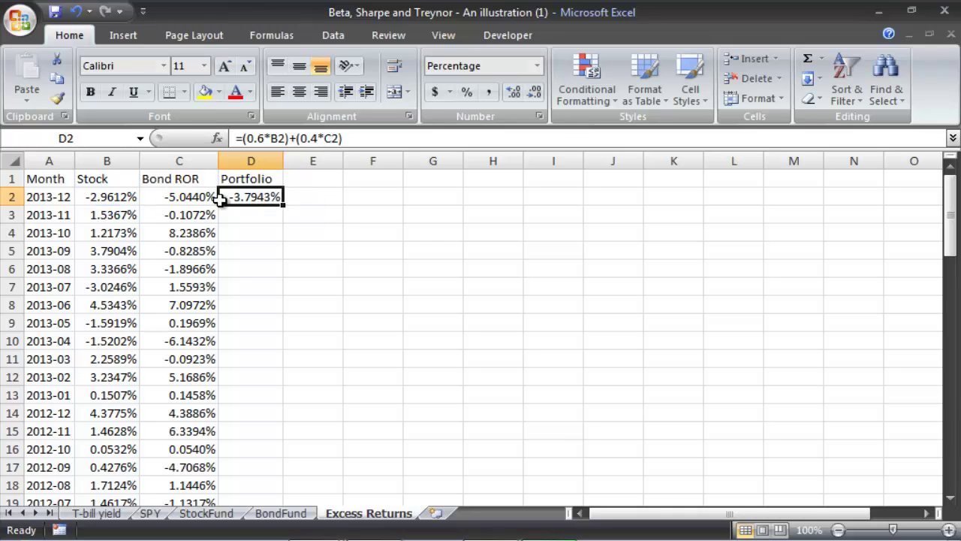
double_click(284, 205)
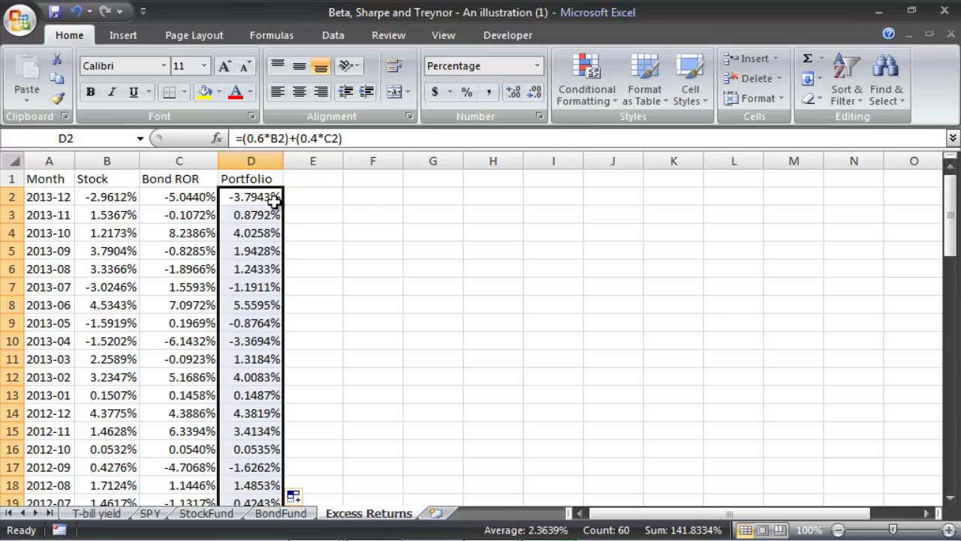
left_click(275, 196)
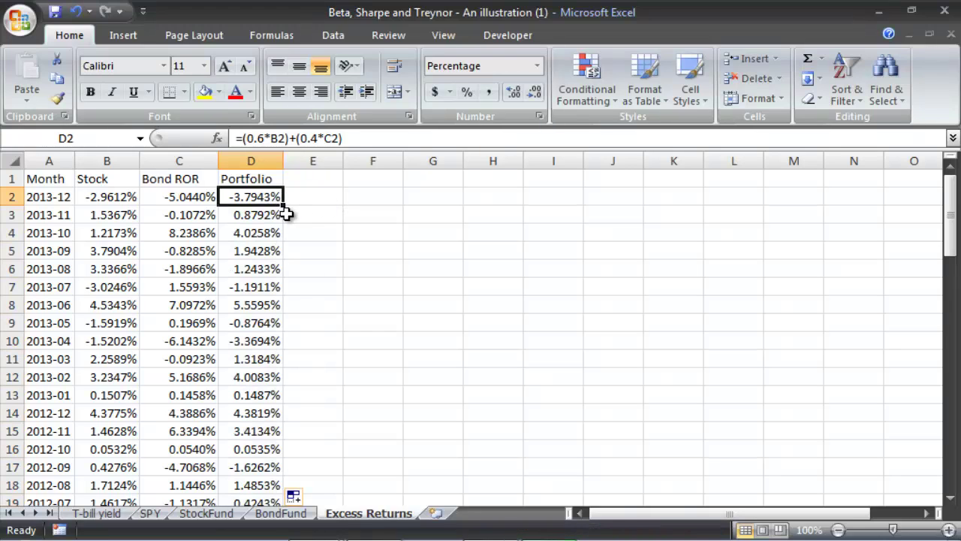
Step: Go through the filled Portfolio column down to row 61 and check the formulas in its last rows
left_click(286, 214)
key("Down")
key("Down")
key("Down")
key("Down")
key("Down")
key("Down")
key("Down")
key("Down")
key("Down")
key("Down")
key("Down")
key("Down")
key("Down")
key("Down")
key("Down")
key("Down")
key("Down")
key("Down")
key("Down")
key("Down")
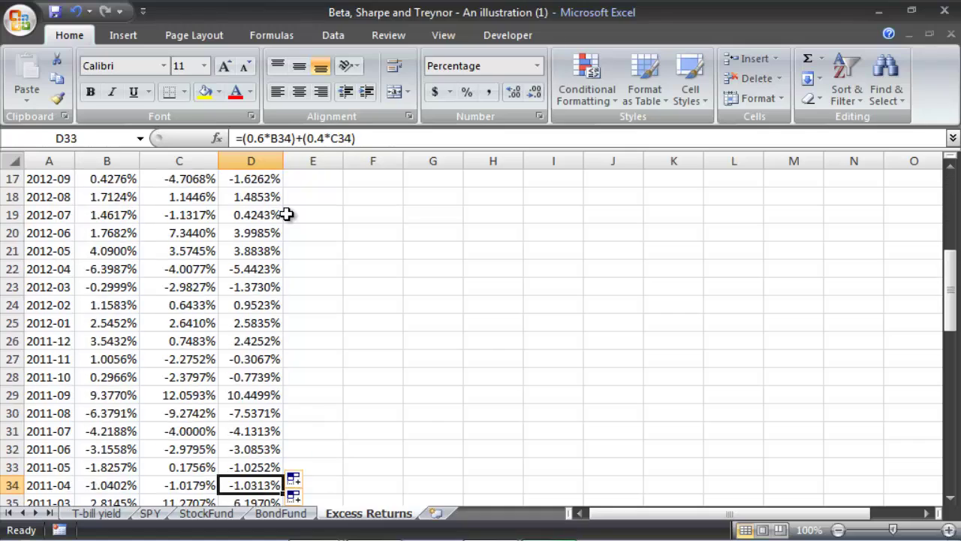
key("Down")
key("Down")
key("Down")
key("Down")
key("Down")
key("Down")
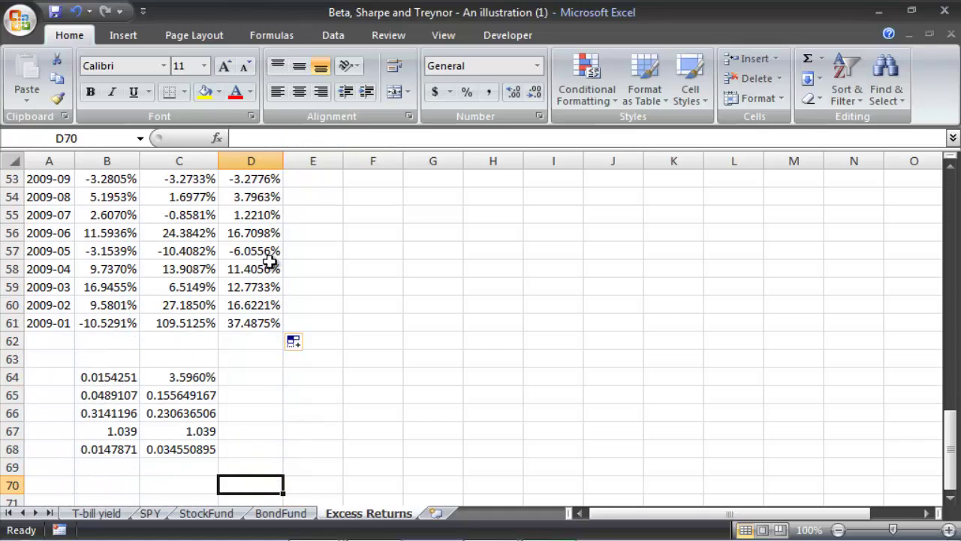
left_click(257, 307)
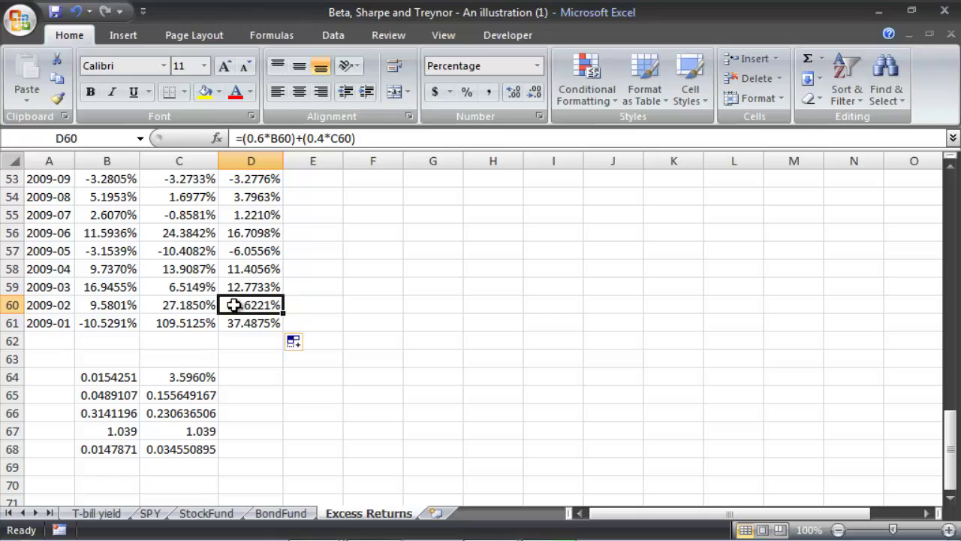
left_click(193, 324)
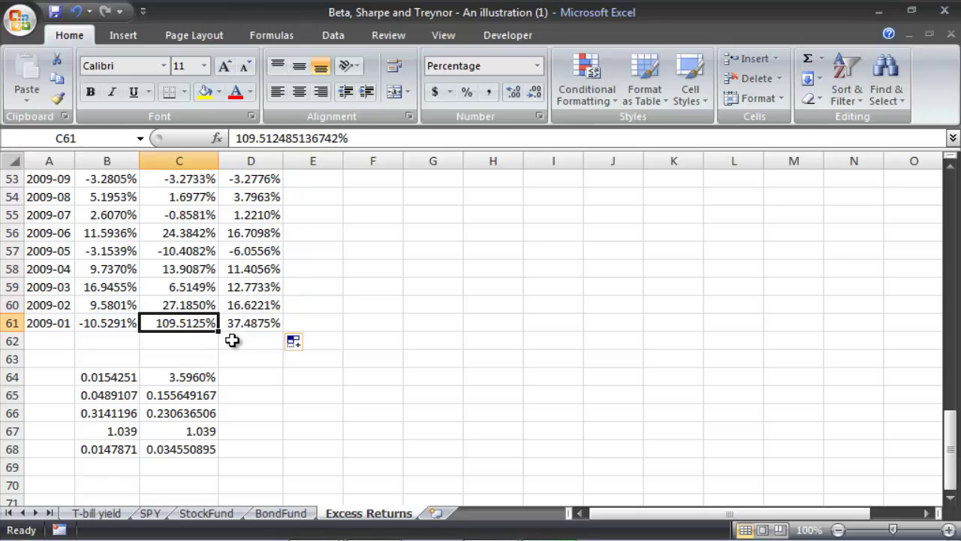
left_click(269, 317)
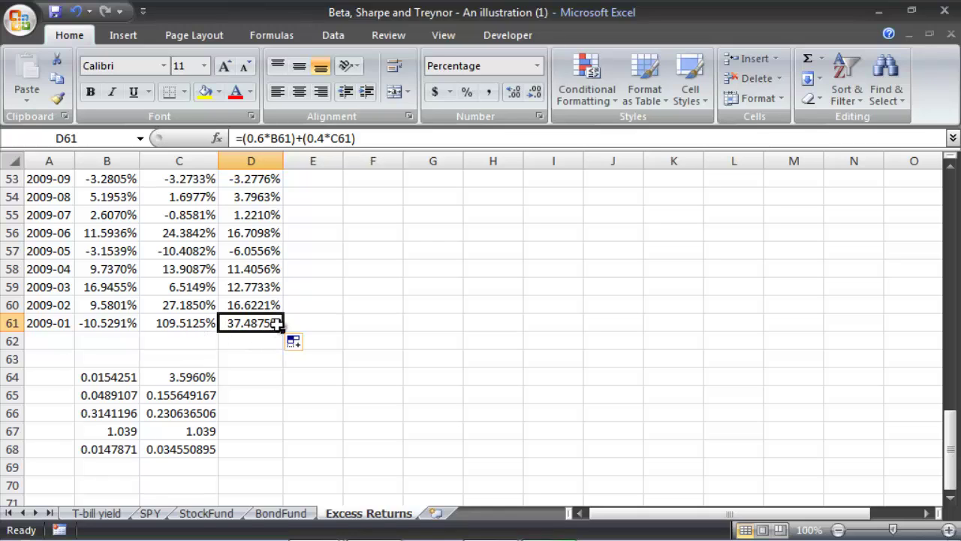
left_click_drag(258, 322, 253, 376)
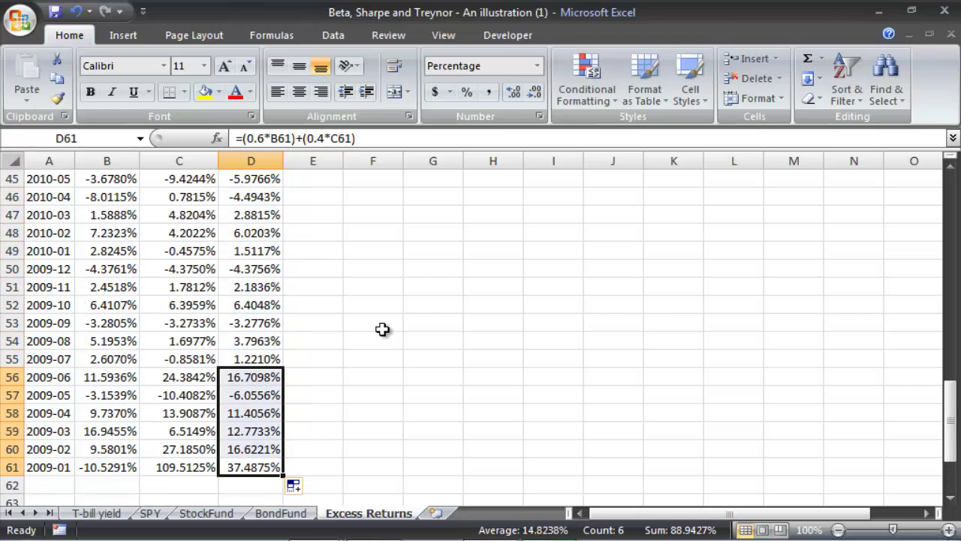
left_click_drag(952, 419, 952, 431)
left_click(530, 414)
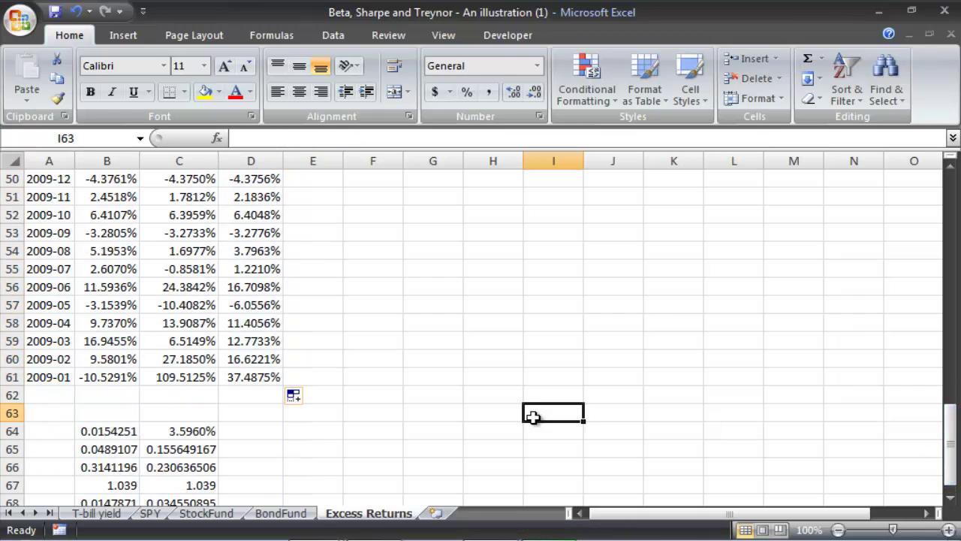
Step: Copy the statistic labels Mean, Std. Dev., Sharpe, Beta and Treynor from G64:G68 on the StockFund sheet
left_click(108, 449)
left_click(150, 417)
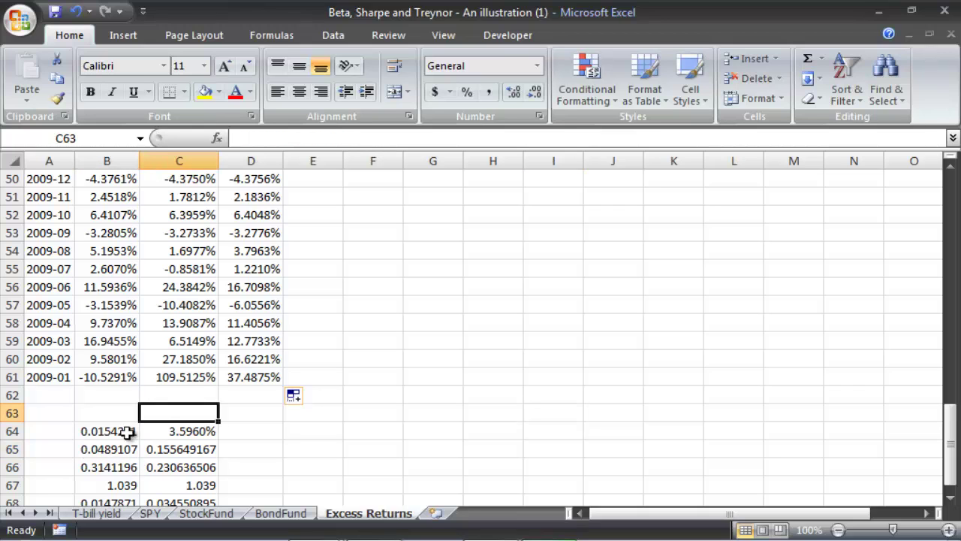
left_click(221, 514)
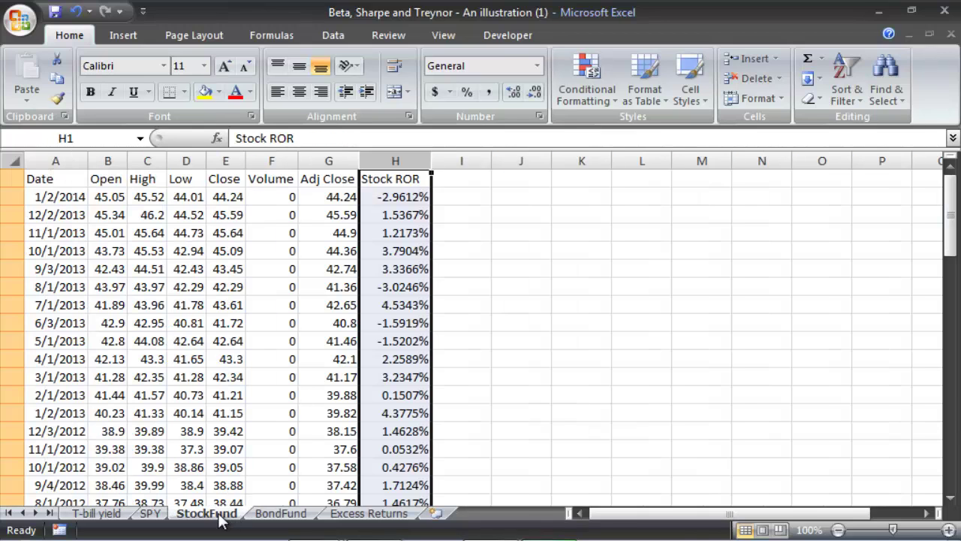
left_click(199, 465)
key("ctrl+Down")
key("Down")
key("Down")
key("Down")
key("Down")
key("Down")
key("Down")
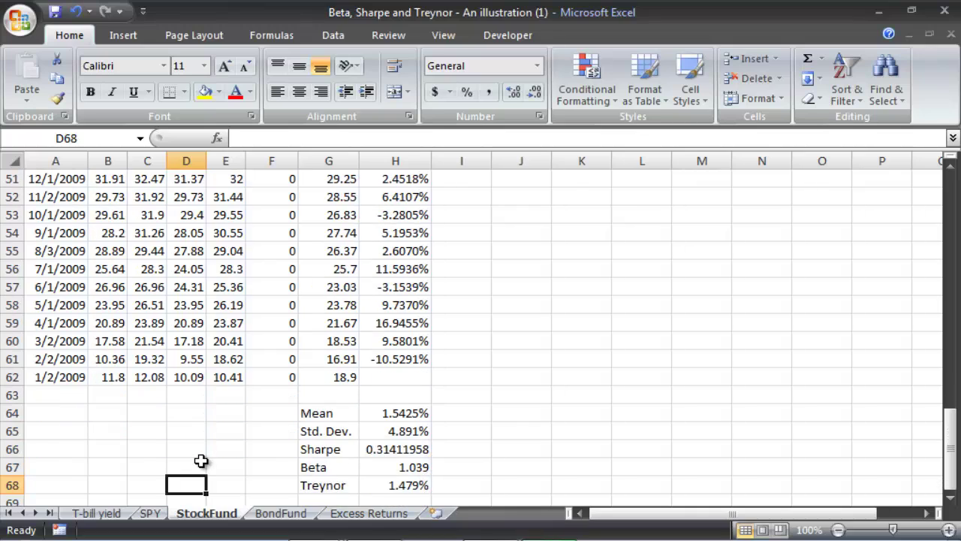
left_click_drag(347, 413, 345, 485)
key("ctrl+c")
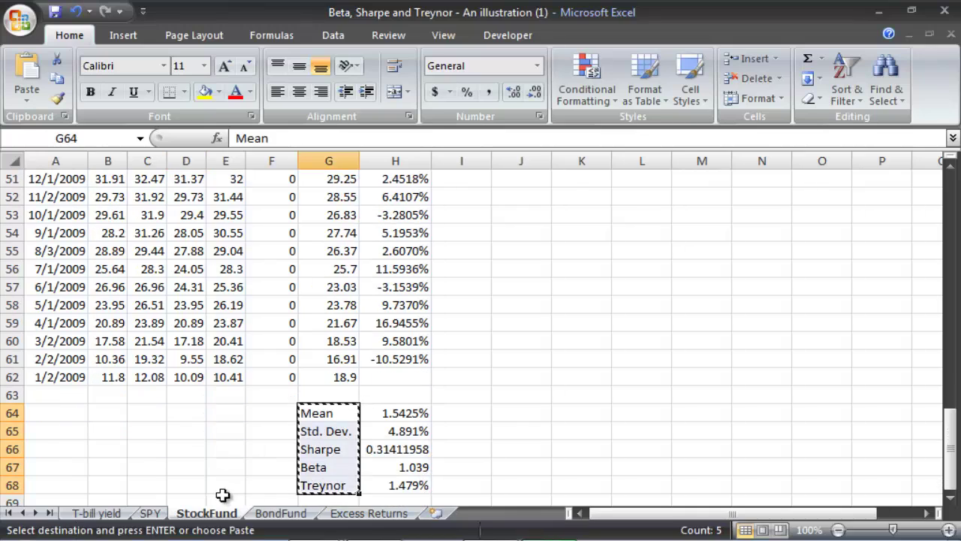
Step: Paste the copied statistic labels into column A of the Excess Returns sheet, starting at A64
left_click(368, 513)
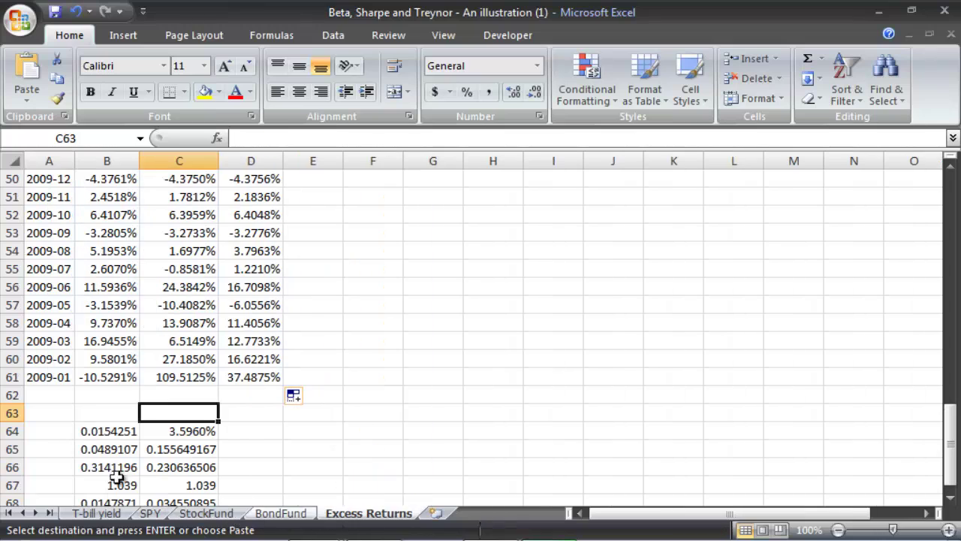
left_click(44, 431)
key("ctrl+v")
left_click(253, 409)
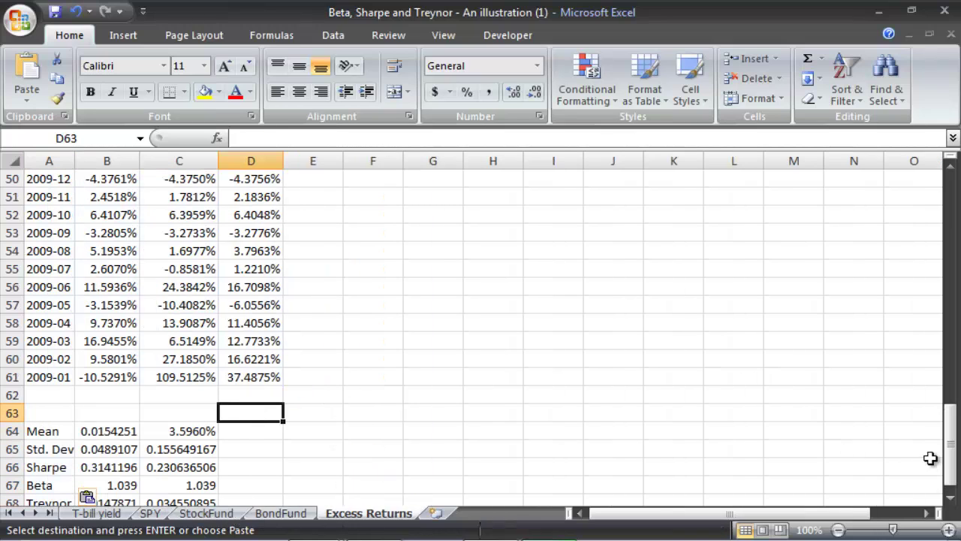
left_click_drag(955, 446, 955, 450)
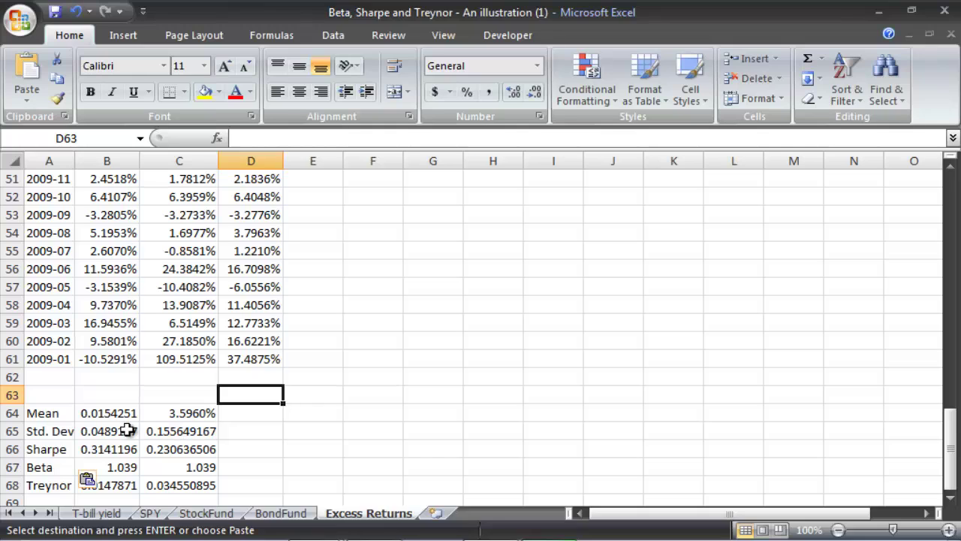
left_click_drag(115, 417, 189, 466)
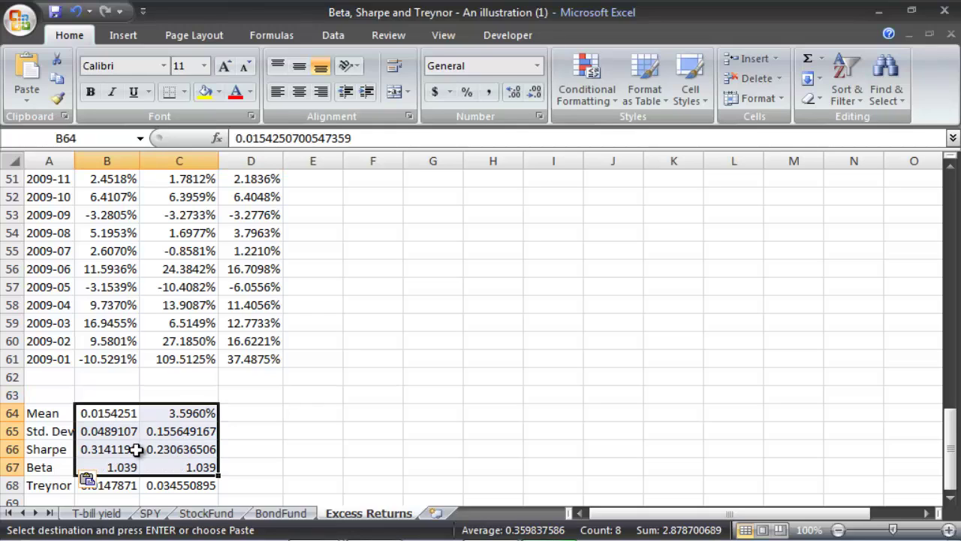
left_click(126, 395)
left_click(177, 389)
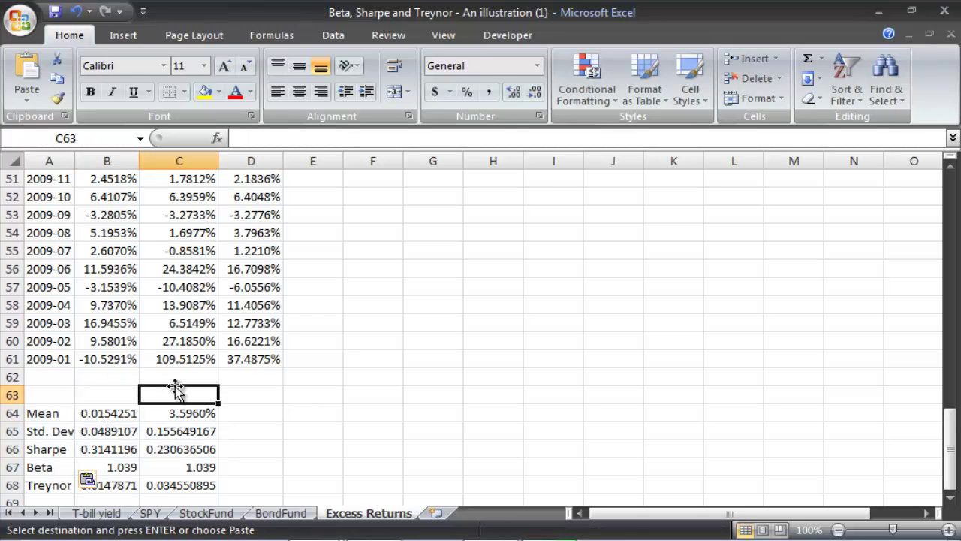
left_click(247, 359)
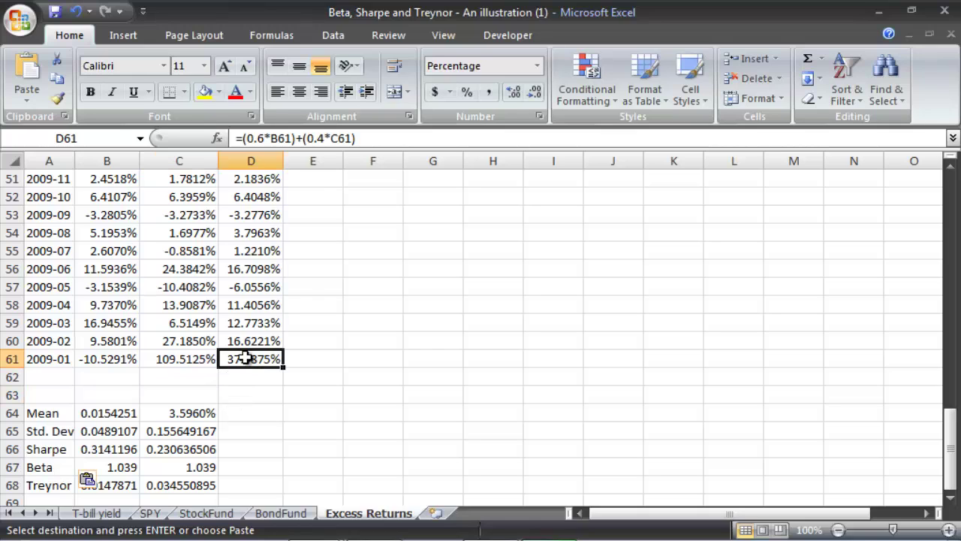
left_click(204, 412)
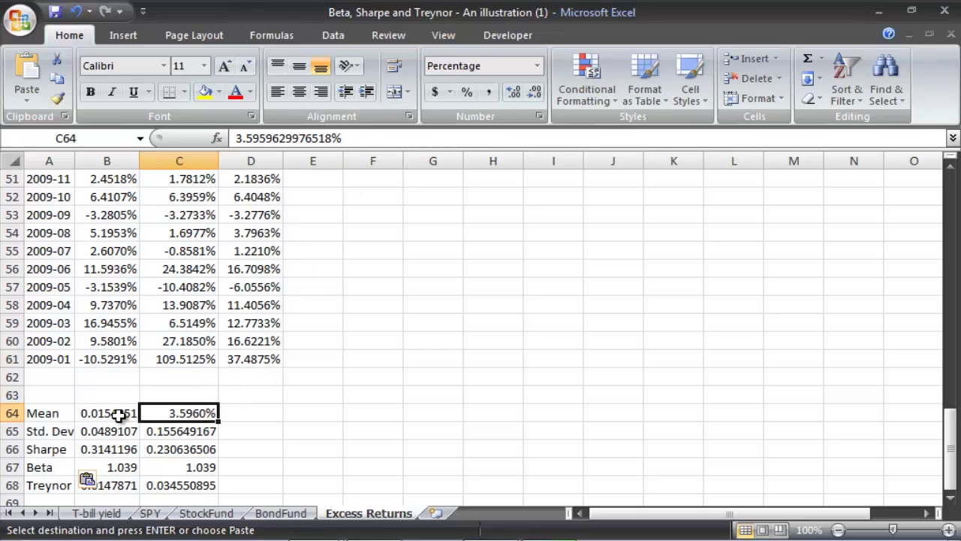
Step: Compute the portfolio's mean in D64 with AVERAGE over the Portfolio column range D1:D61
left_click(237, 408)
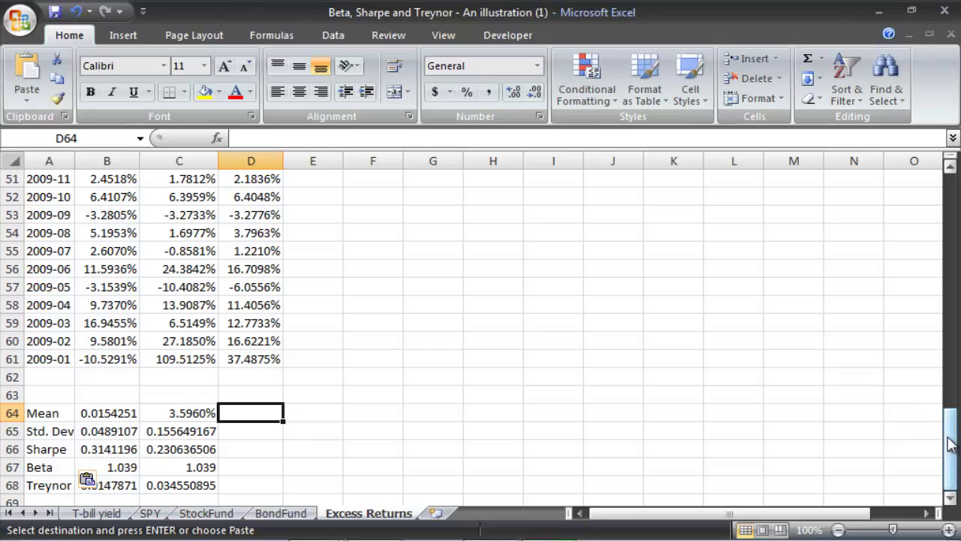
type("=")
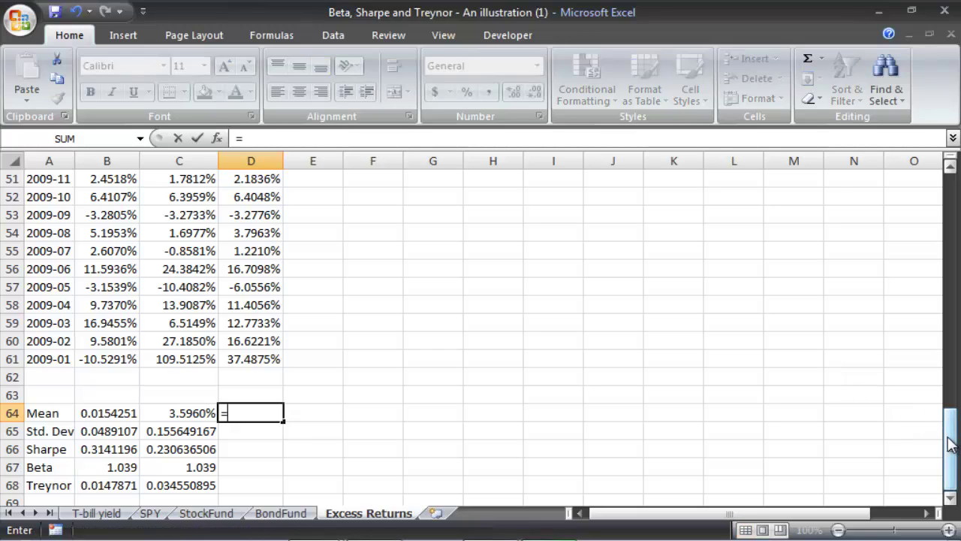
type("average")
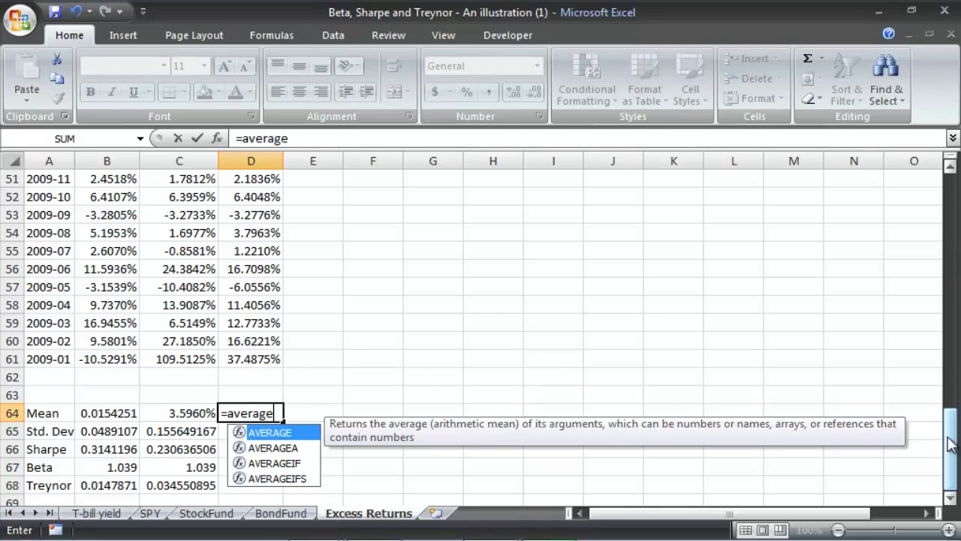
key("Tab")
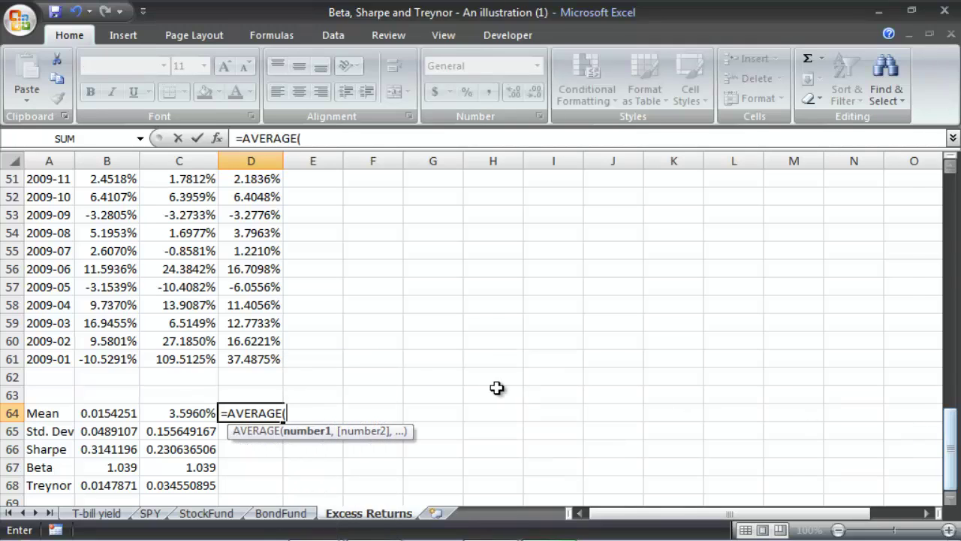
left_click(253, 362)
left_click_drag(254, 361, 253, 179)
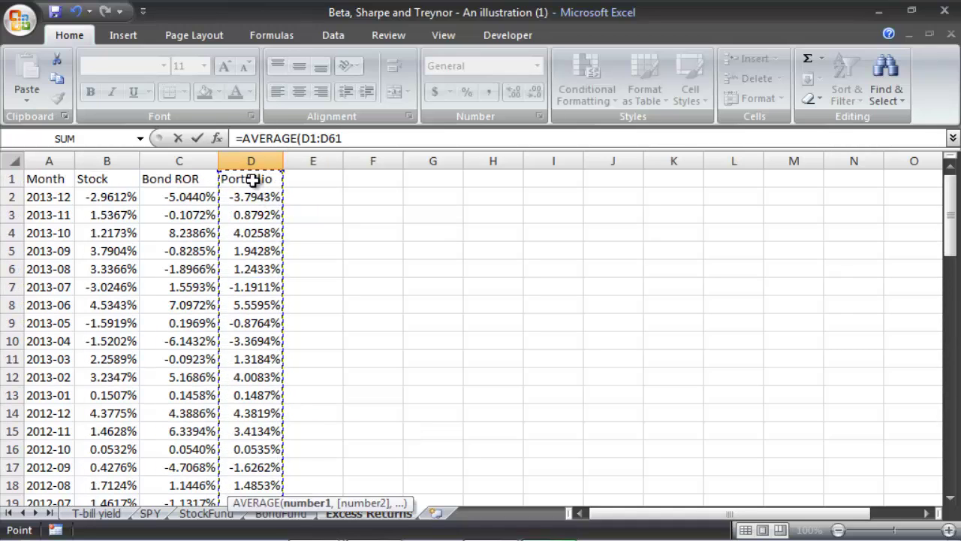
key("Return")
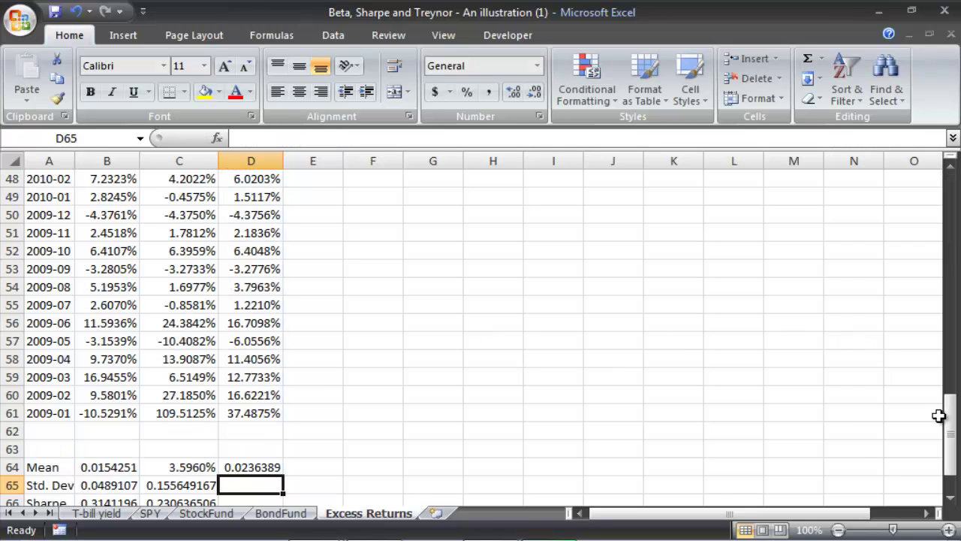
Step: Compute the portfolio's standard deviation in D65 with STDEV over the Portfolio returns D2:D61
left_click_drag(950, 428, 950, 443)
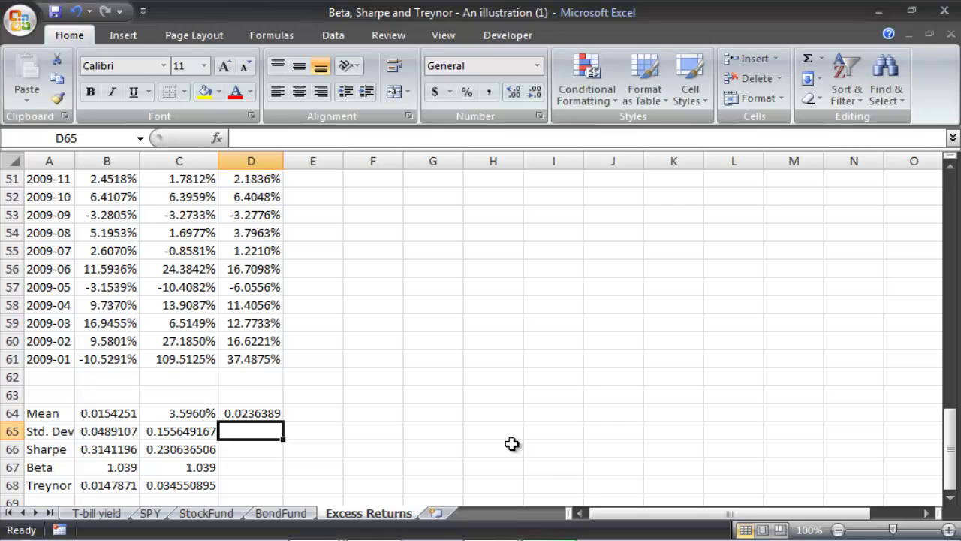
type("=stde")
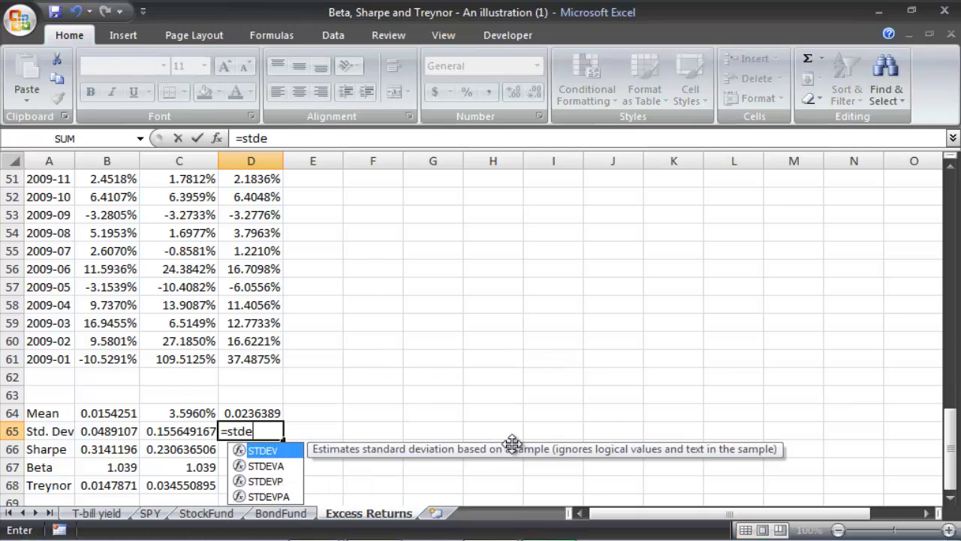
type("v.s")
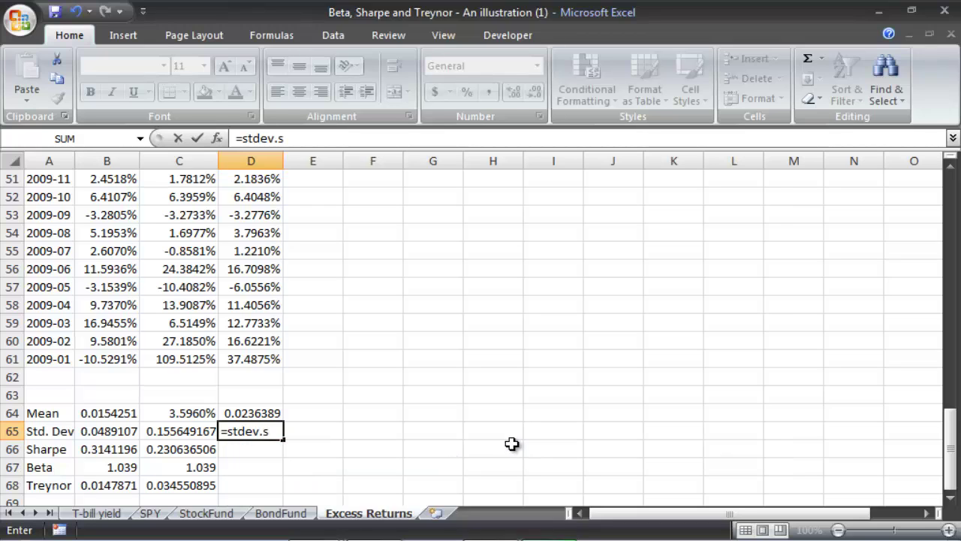
key("BackSpace")
key("BackSpace")
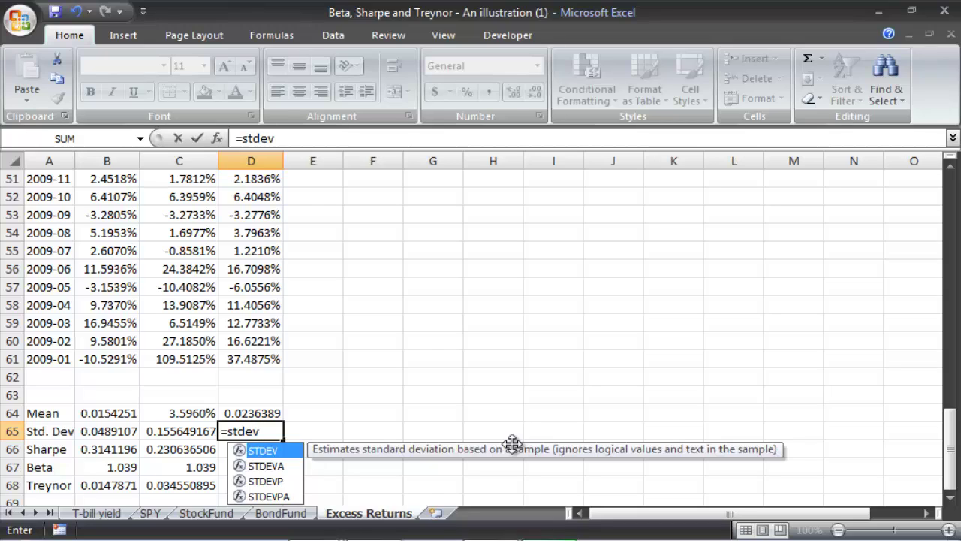
key("Tab")
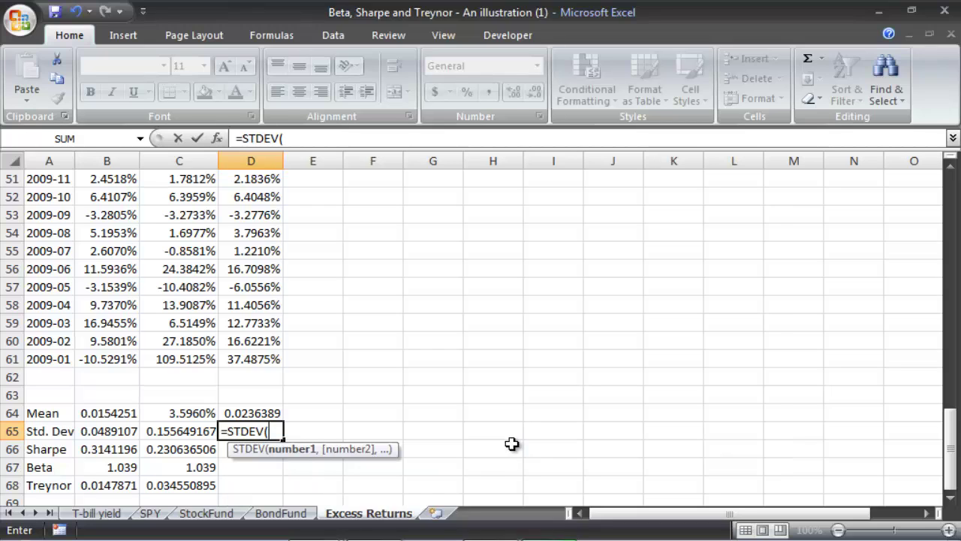
left_click(263, 358)
left_click_drag(263, 359, 250, 197)
key("Return")
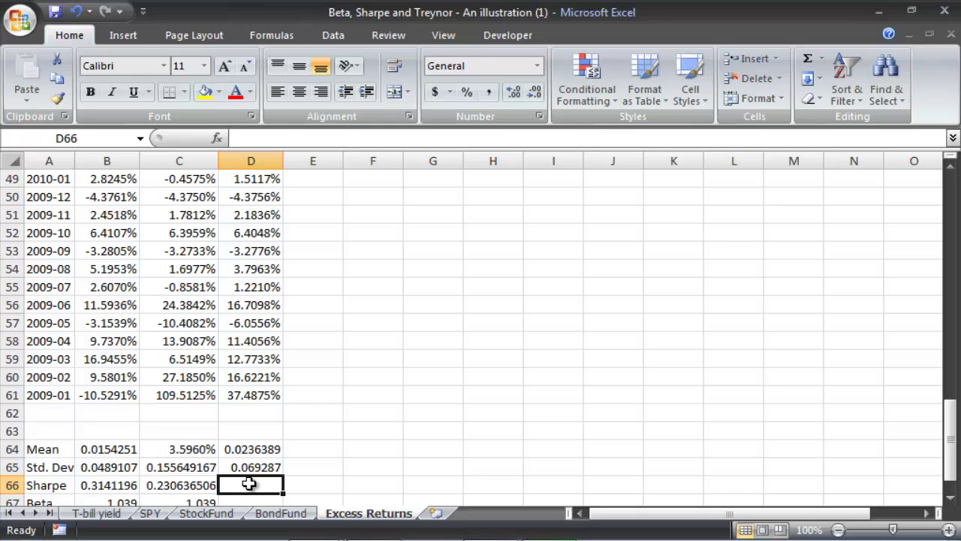
Step: Check the mean monthly T-bill rate in C63 of the T-bill yield sheet and return to the Excess Returns sheet
left_click_drag(950, 438, 951, 450)
left_click(315, 445)
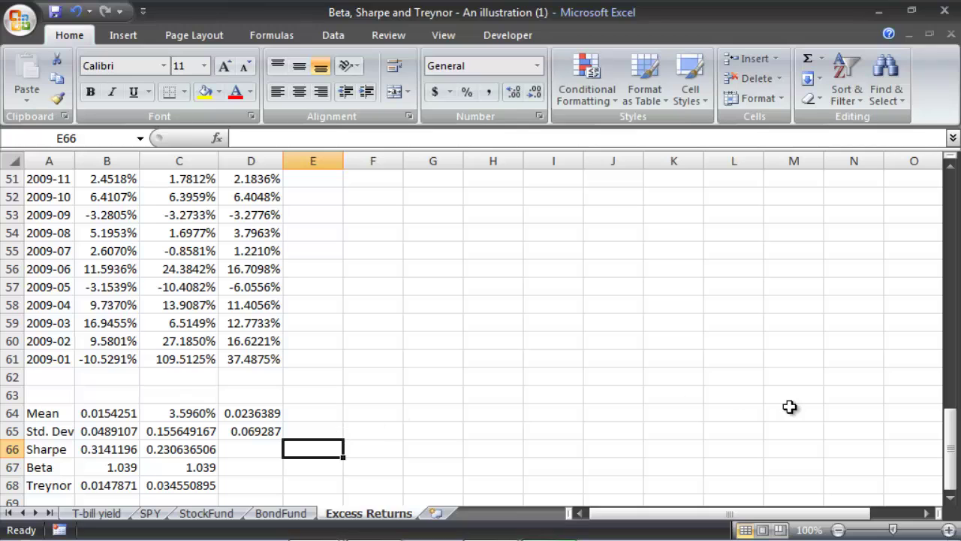
left_click_drag(952, 449, 952, 420)
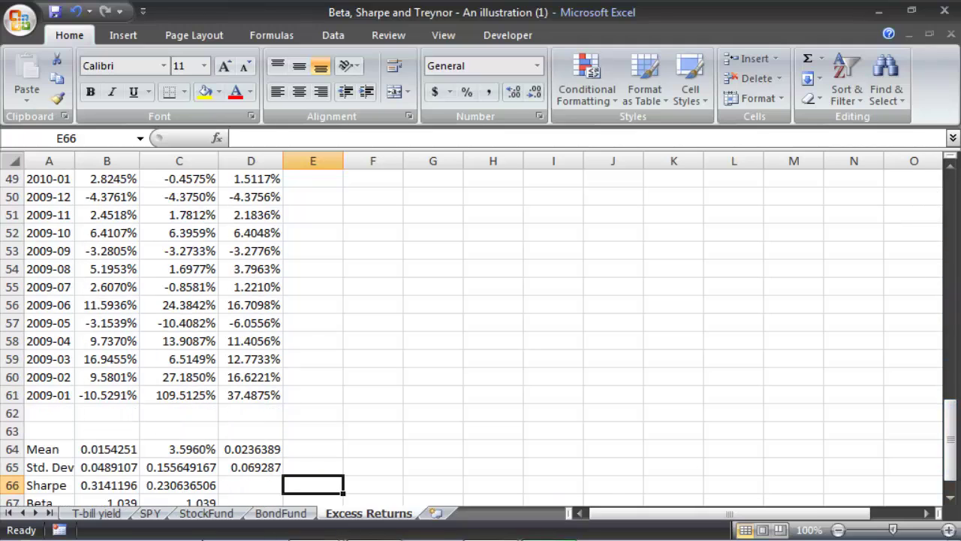
left_click(96, 513)
left_click(822, 267)
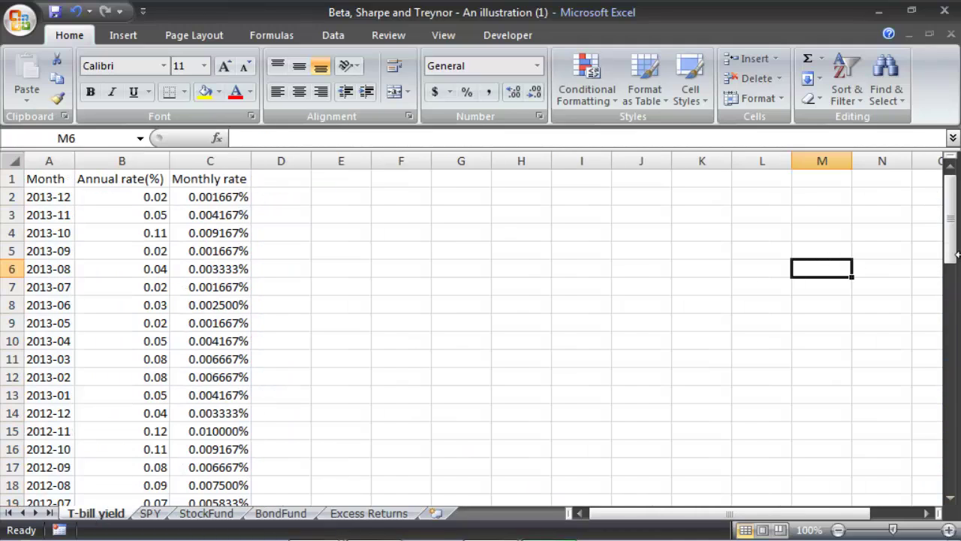
left_click_drag(955, 255, 957, 497)
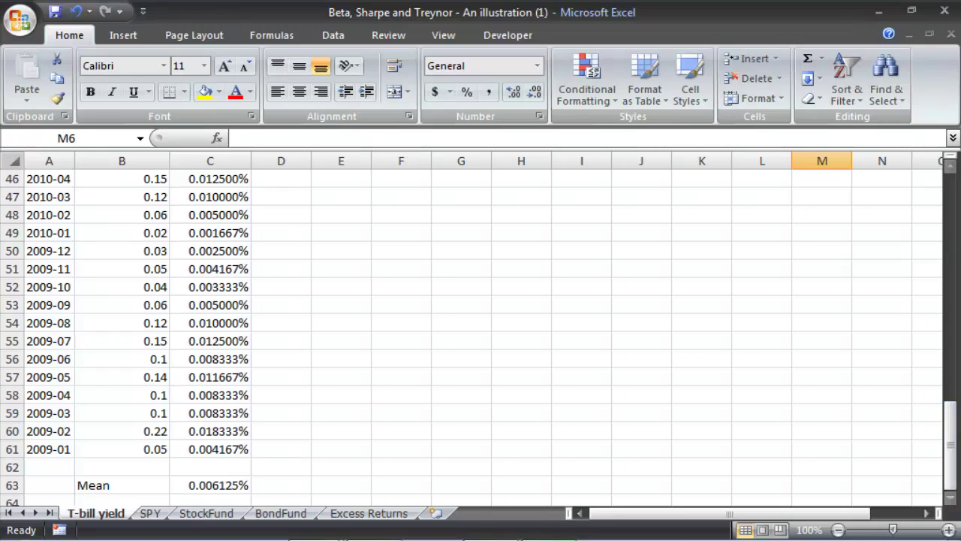
left_click(215, 480)
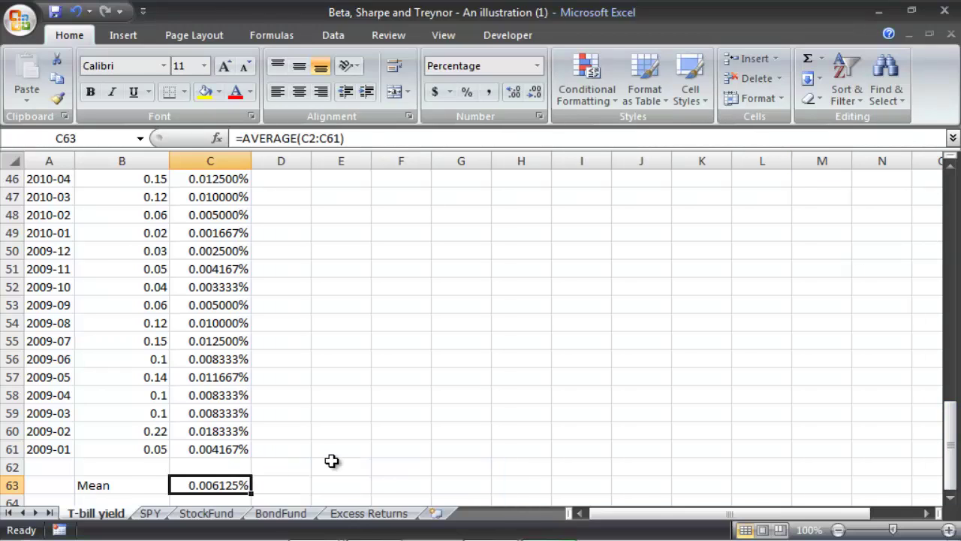
left_click(349, 513)
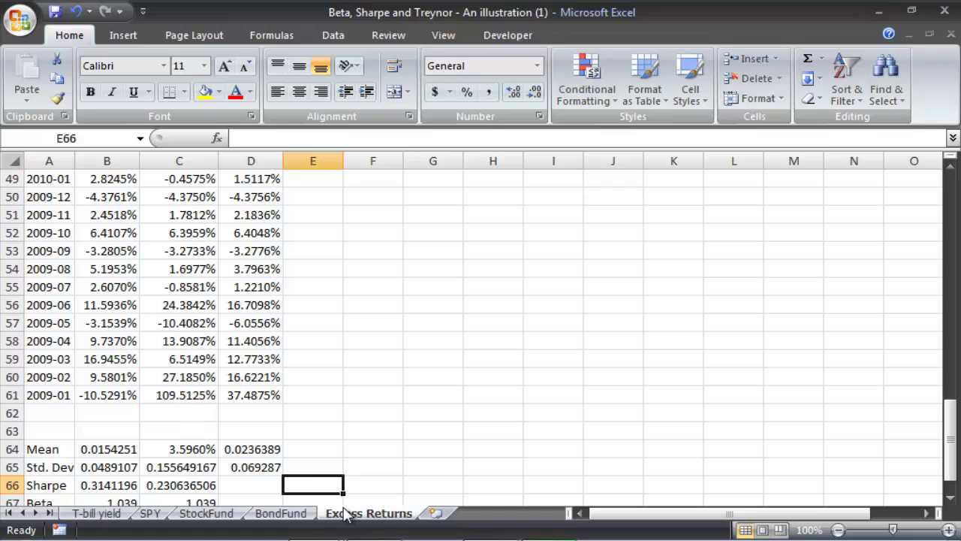
Step: Build the portfolio's Sharpe formula in D66 as =D64-'T-bill yield'!C63/'Excess Returns'!D65
left_click(263, 486)
type("=")
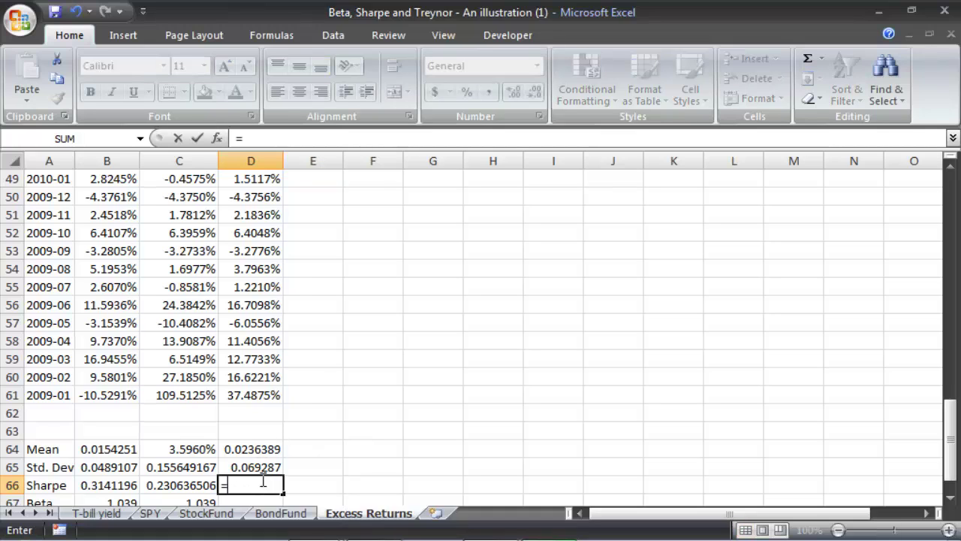
left_click(245, 448)
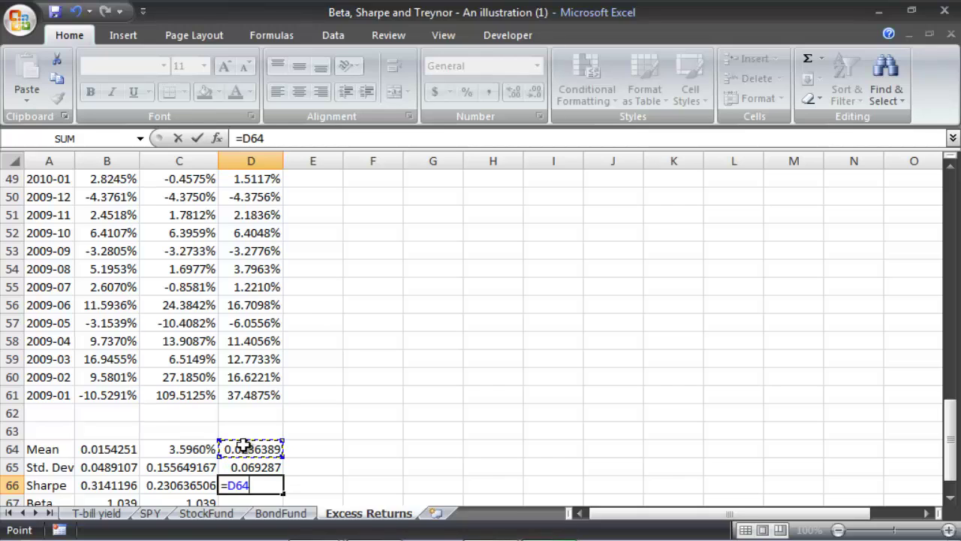
type("-")
left_click(100, 513)
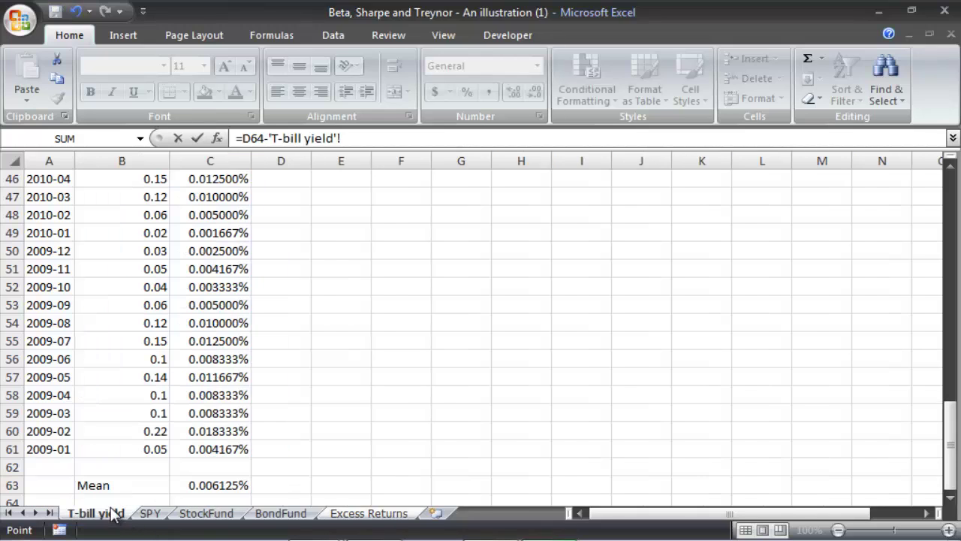
left_click(195, 488)
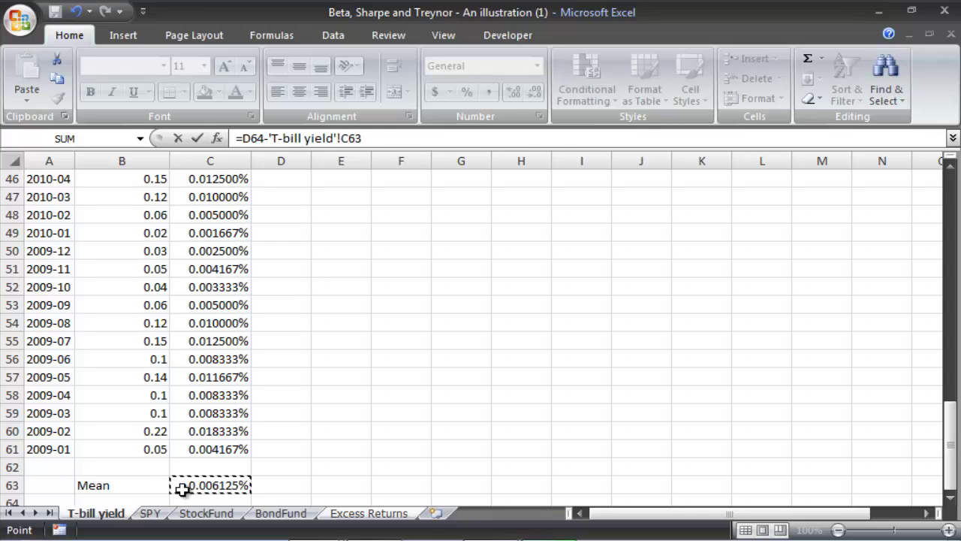
type("/'Excess Returns'!")
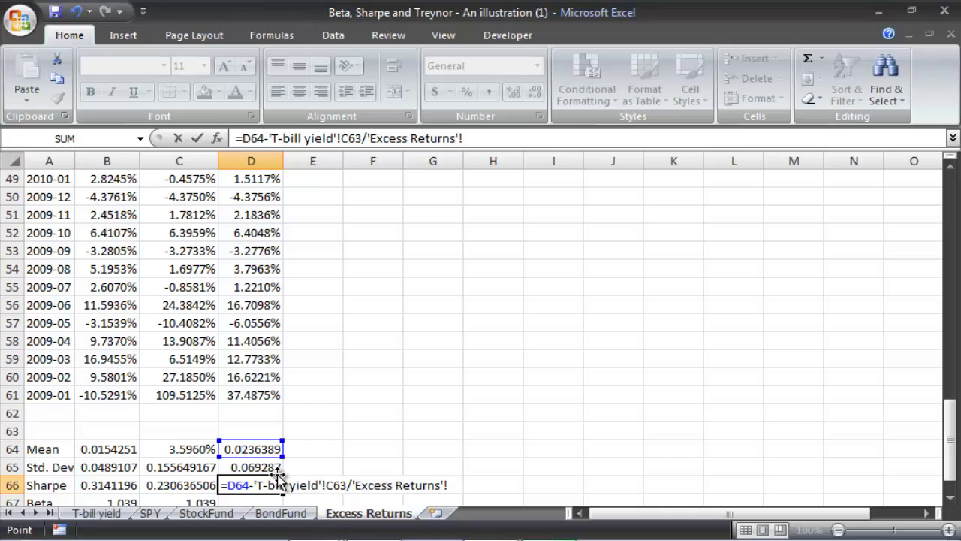
left_click(262, 467)
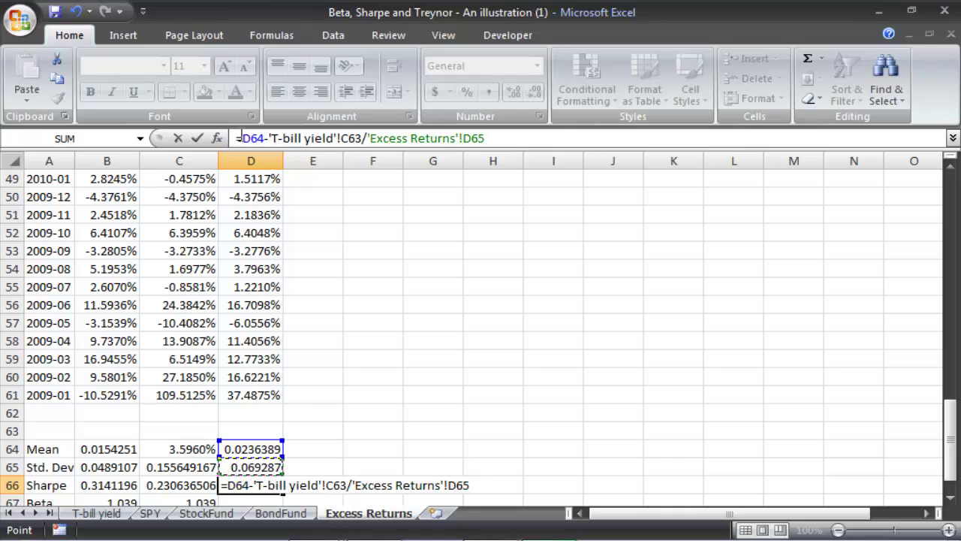
Step: Enclose the numerator D64-'T-bill yield'!C63 of the Sharpe formula in parentheses and enter the formula
left_click_drag(240, 139, 264, 143)
key("Left")
type("(")
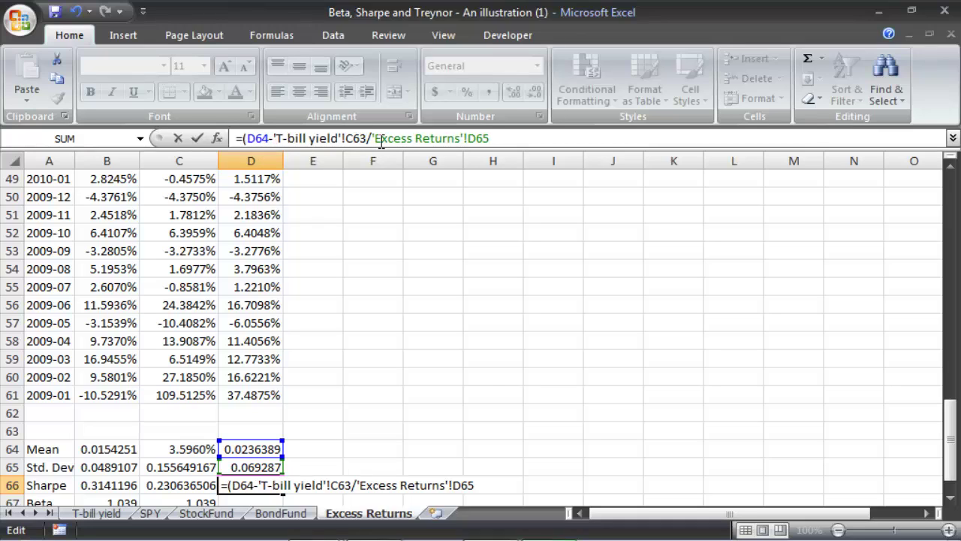
type(")")
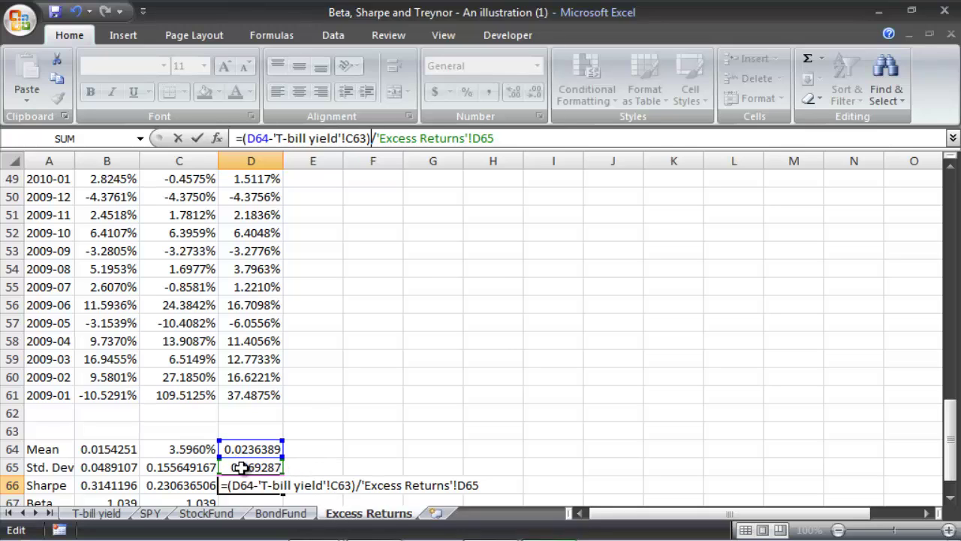
key("Return")
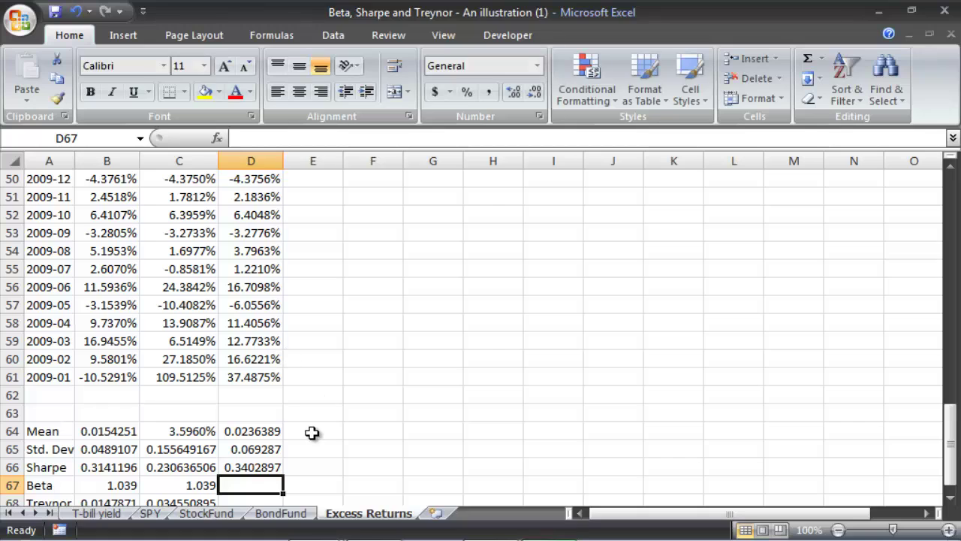
left_click(280, 470)
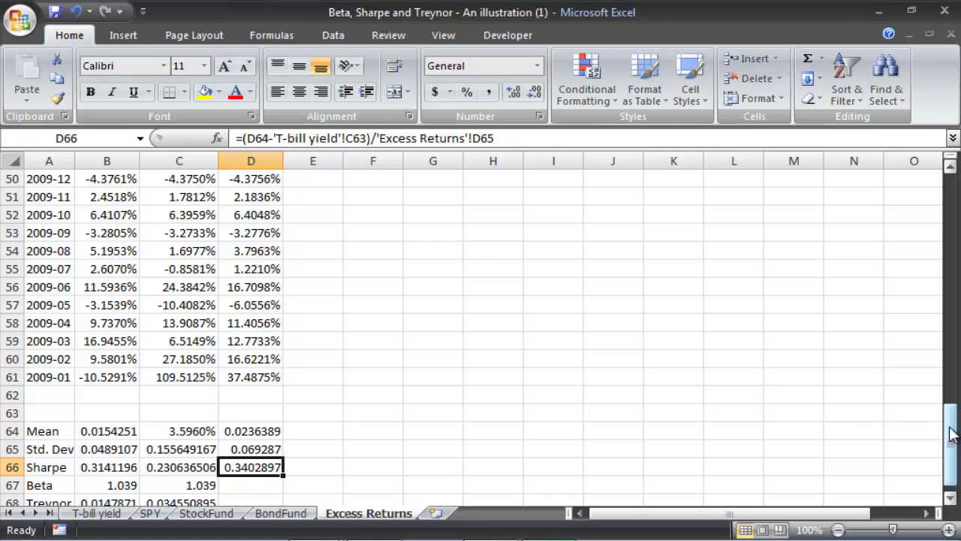
left_click_drag(950, 434, 949, 443)
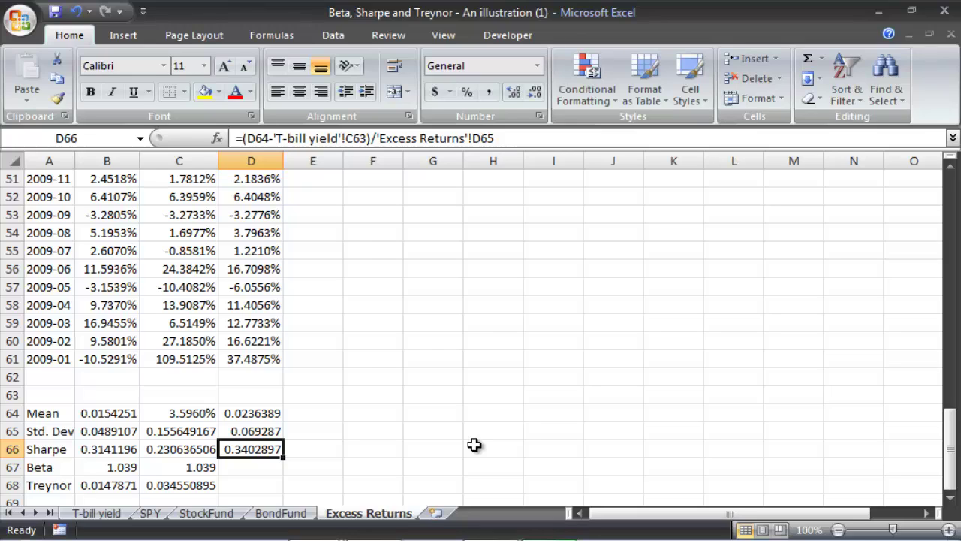
left_click(276, 478)
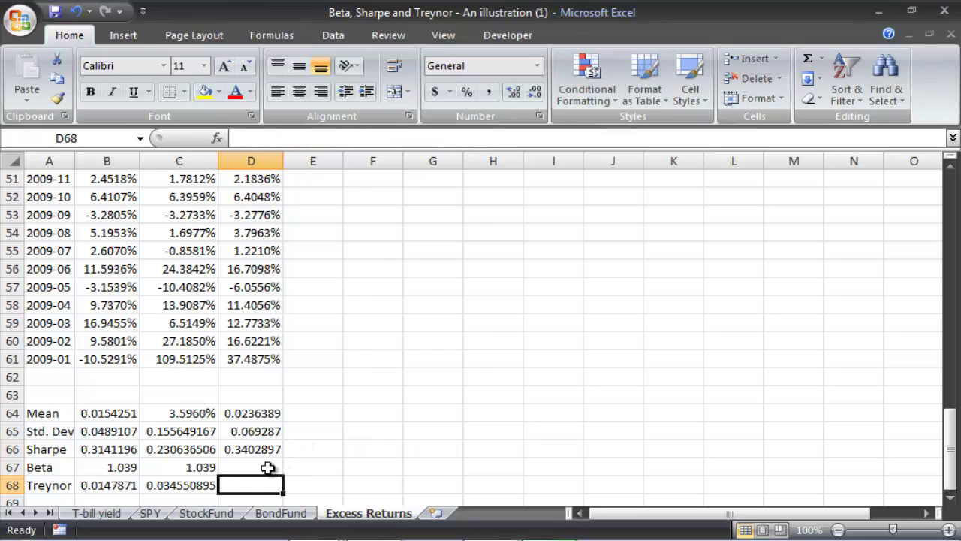
left_click(267, 463)
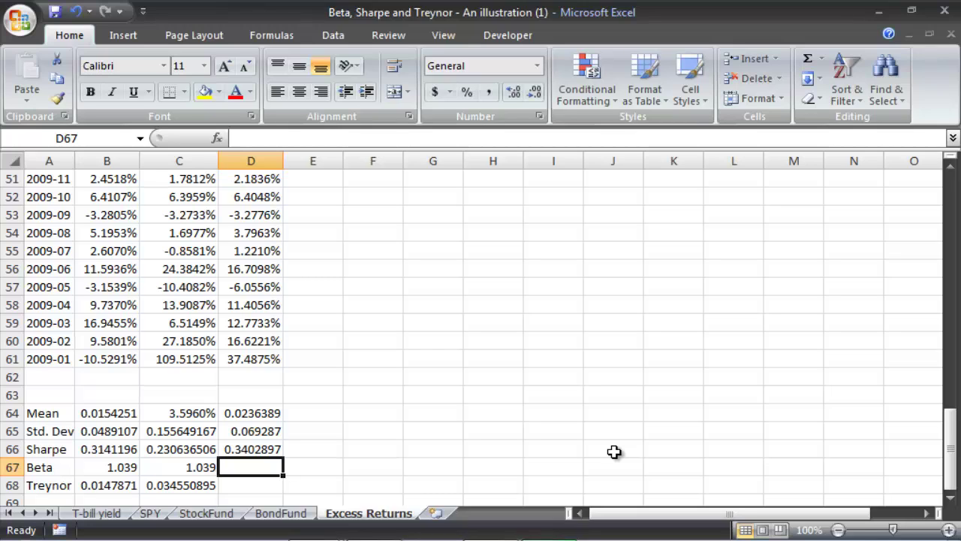
Step: Copy the SPY ROR column, H1:H61, from the SPY sheet
left_click_drag(950, 451, 953, 210)
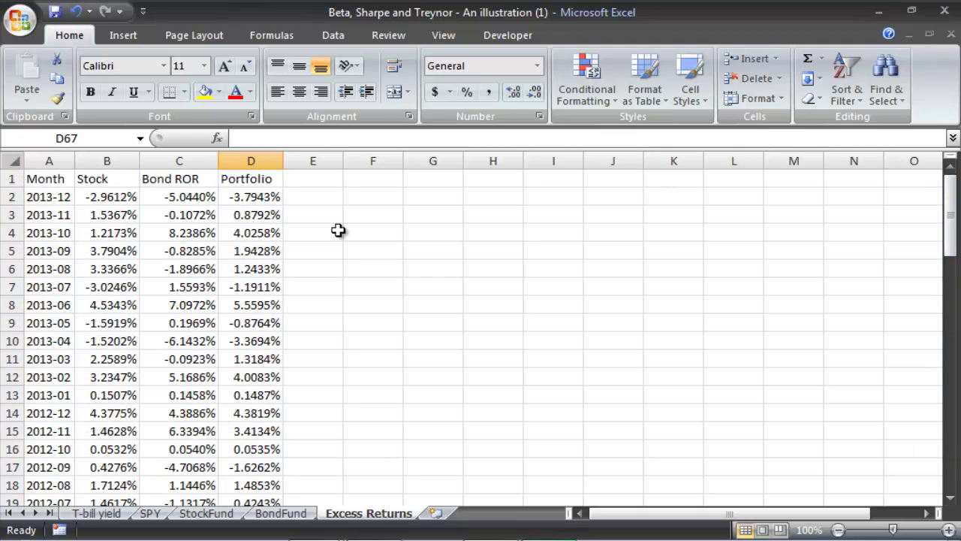
left_click(152, 514)
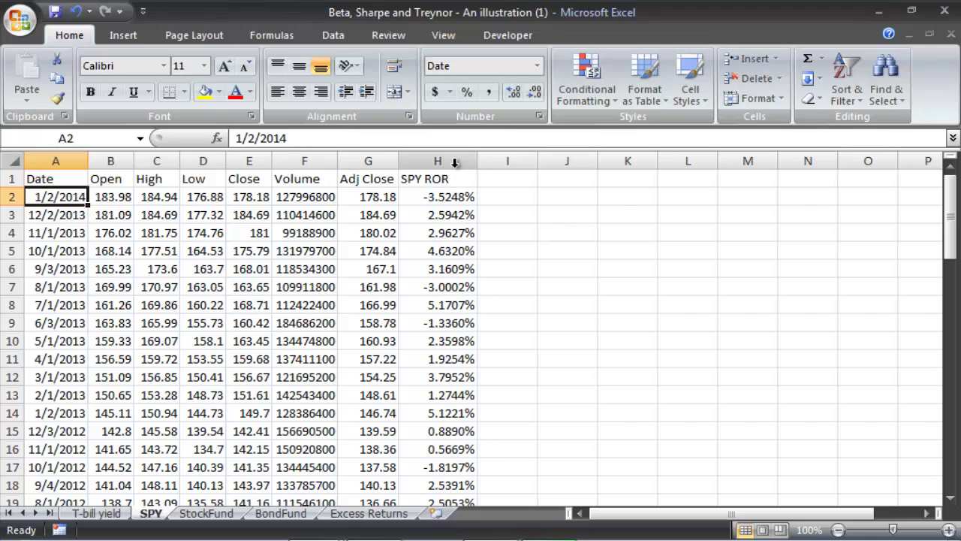
left_click_drag(453, 173, 454, 446)
key("ctrl+c")
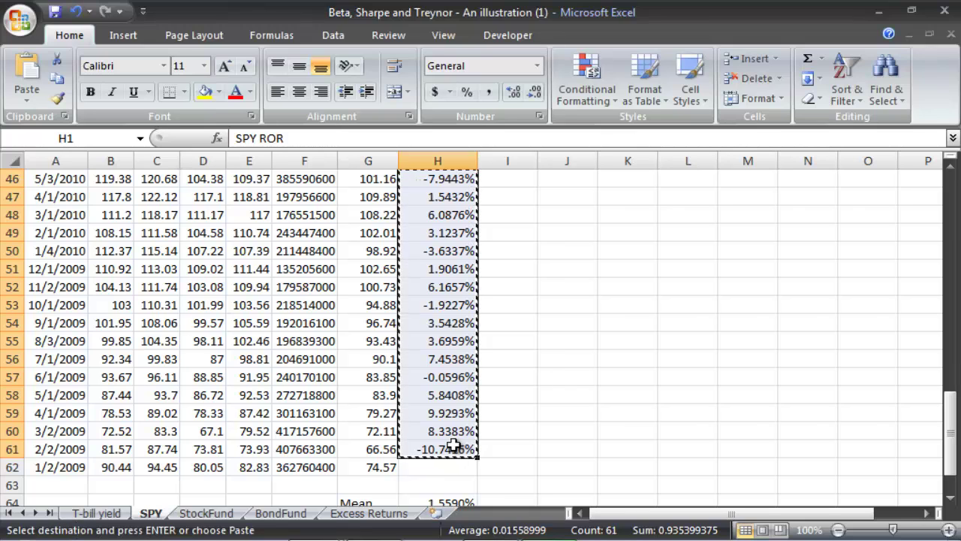
Step: Paste the copied SPY ROR data as values only into the Excess Returns sheet, starting at E1
left_click(351, 518)
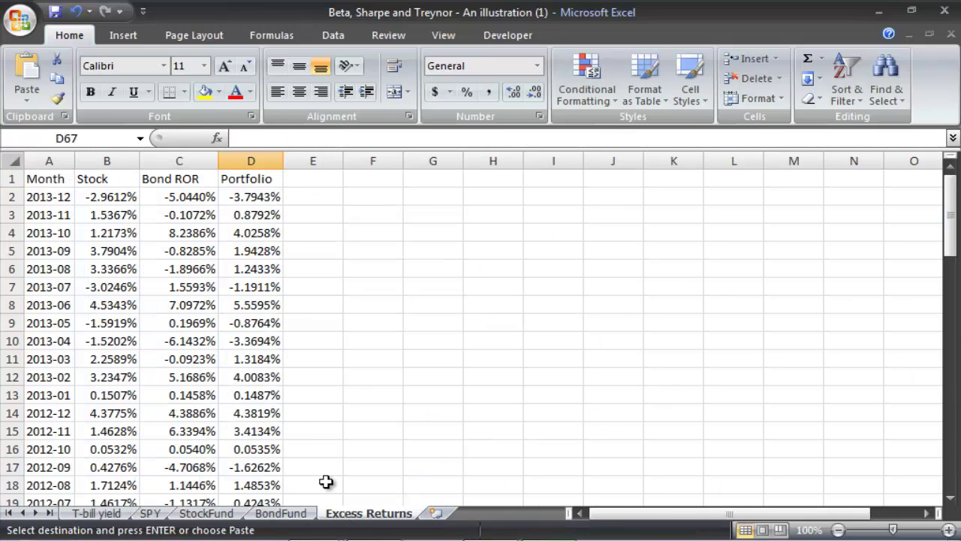
left_click(333, 195)
left_click(331, 184)
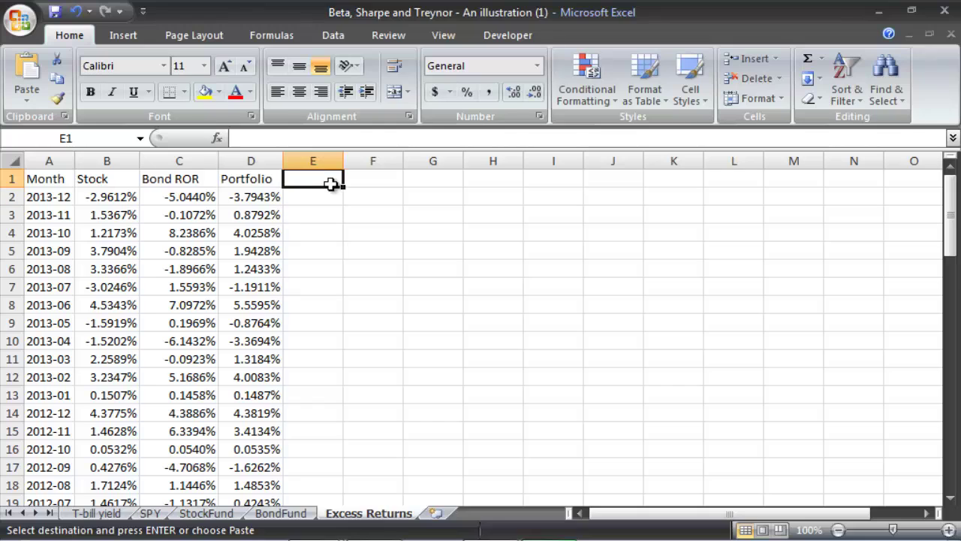
right_click(331, 184)
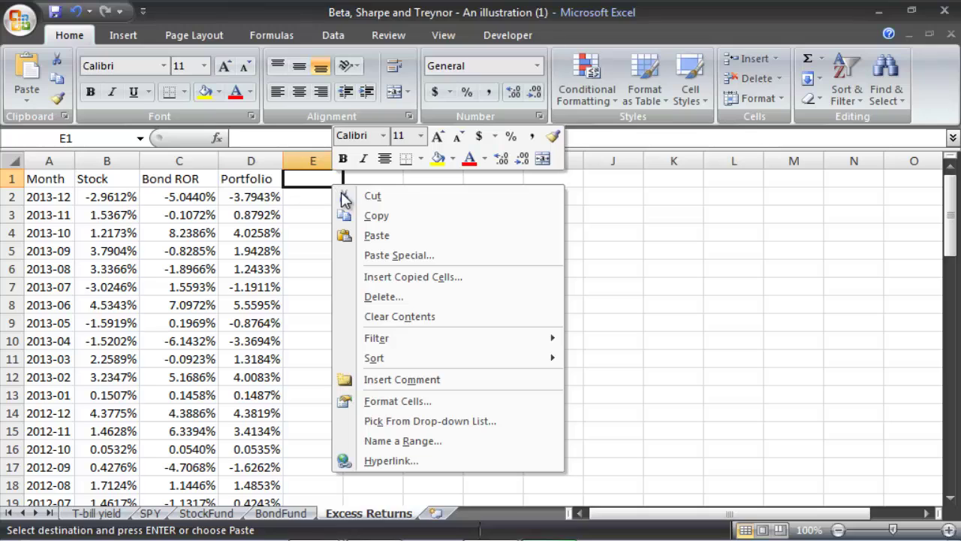
left_click(394, 255)
left_click(279, 179)
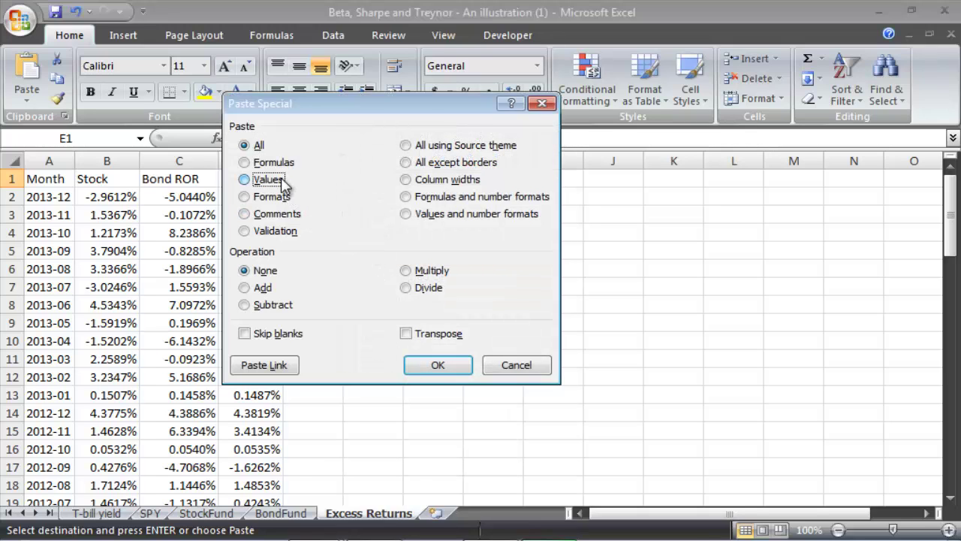
left_click(438, 365)
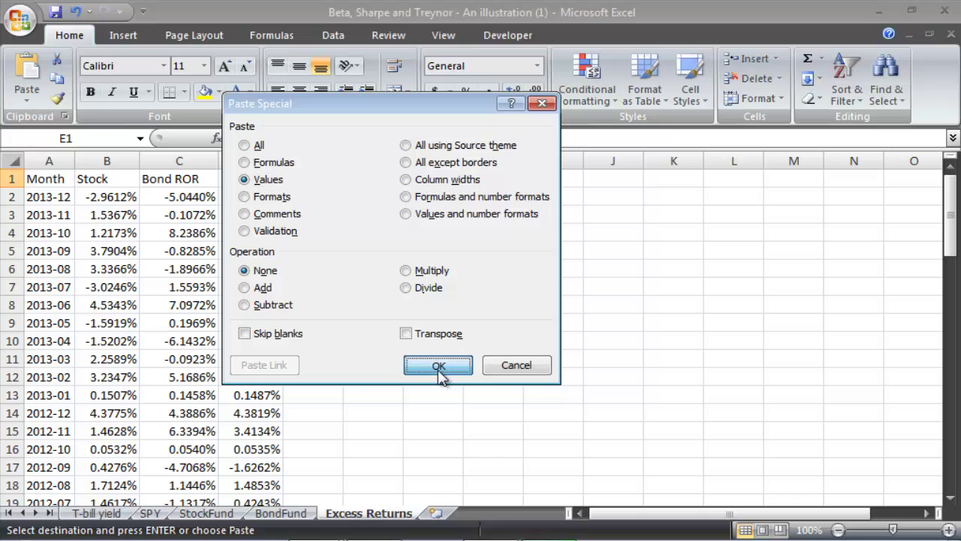
Step: Format the SPY ROR values in E2:E61 as percentages with two decimal places
left_click(316, 215)
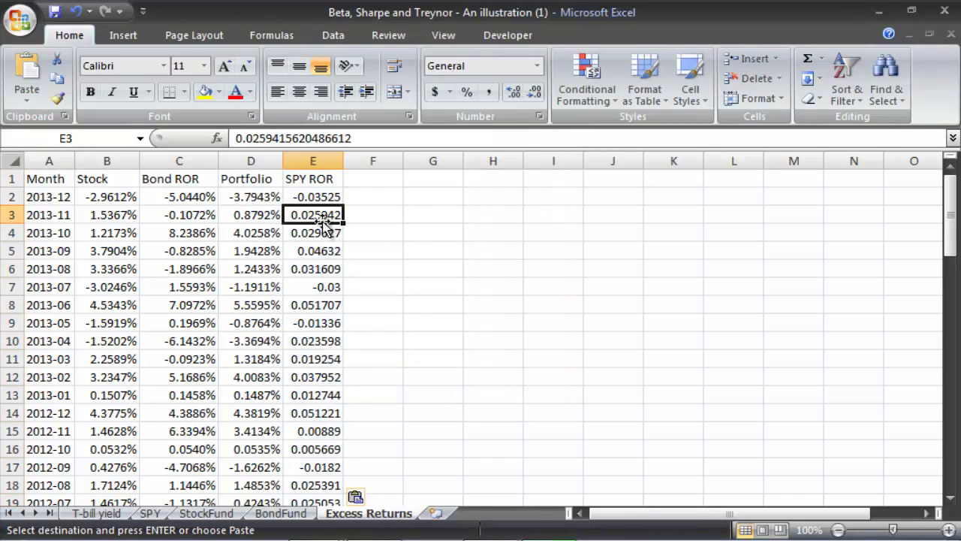
left_click_drag(316, 197, 315, 473)
left_click(467, 92)
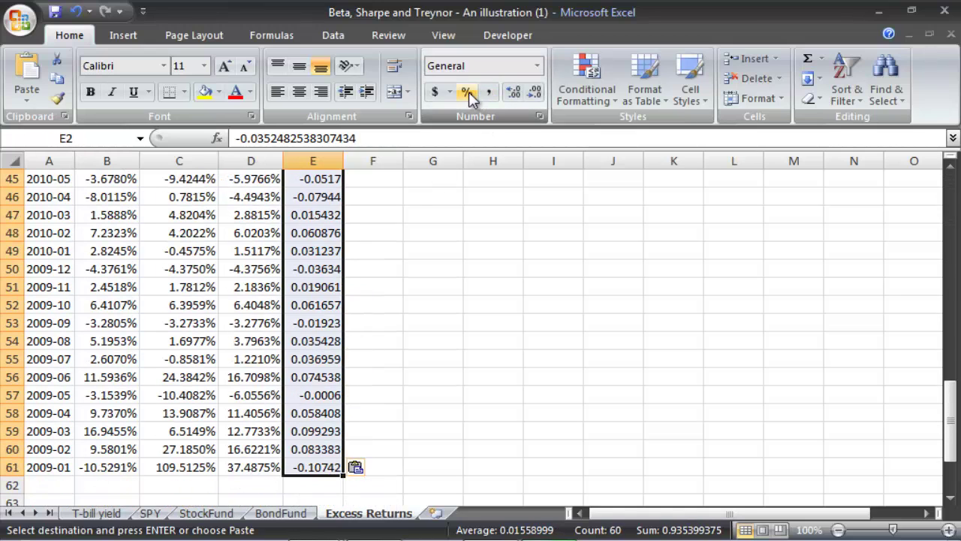
left_click(513, 93)
left_click(513, 93)
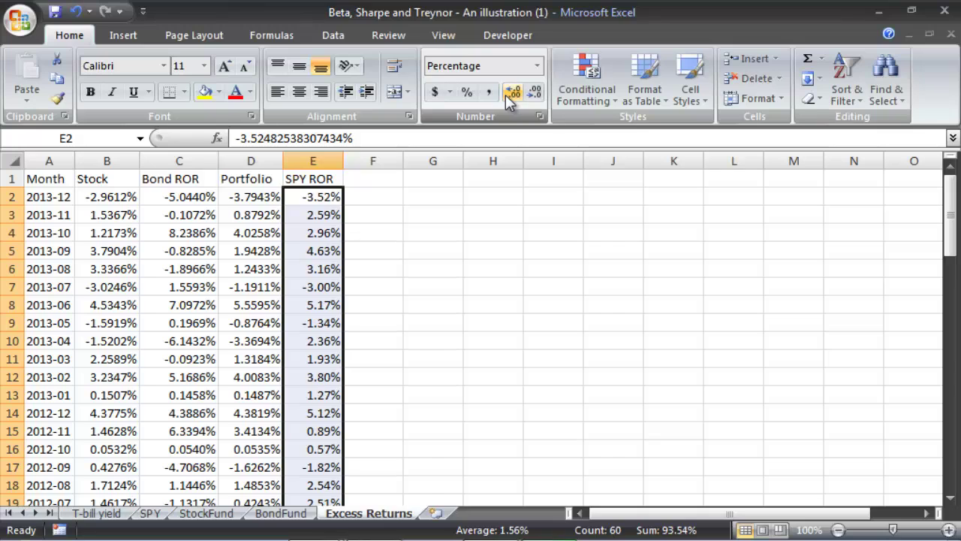
left_click(431, 248)
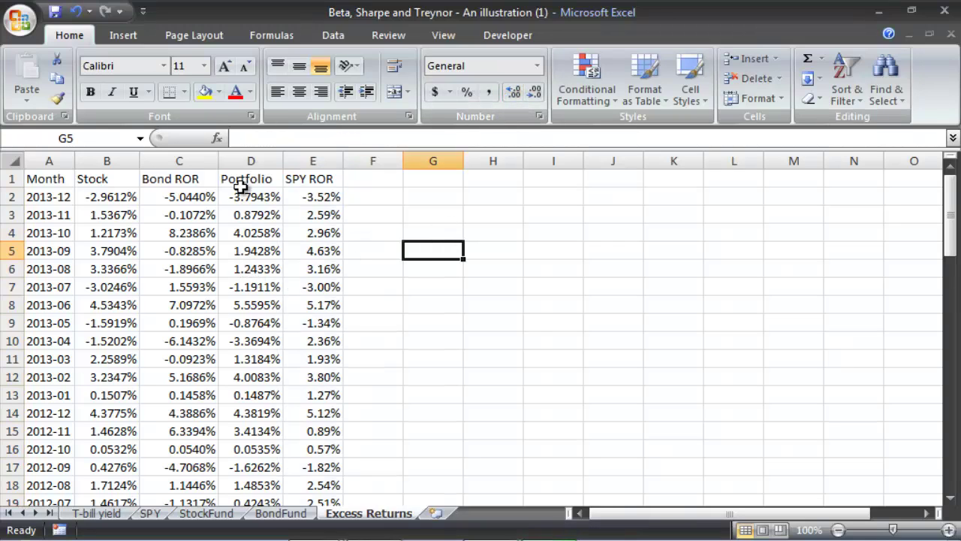
Step: Format the Bond ROR, Portfolio and SPY ROR columns, C1:E61, as percentages with two decimal places
left_click_drag(191, 184, 316, 477)
left_click(467, 91)
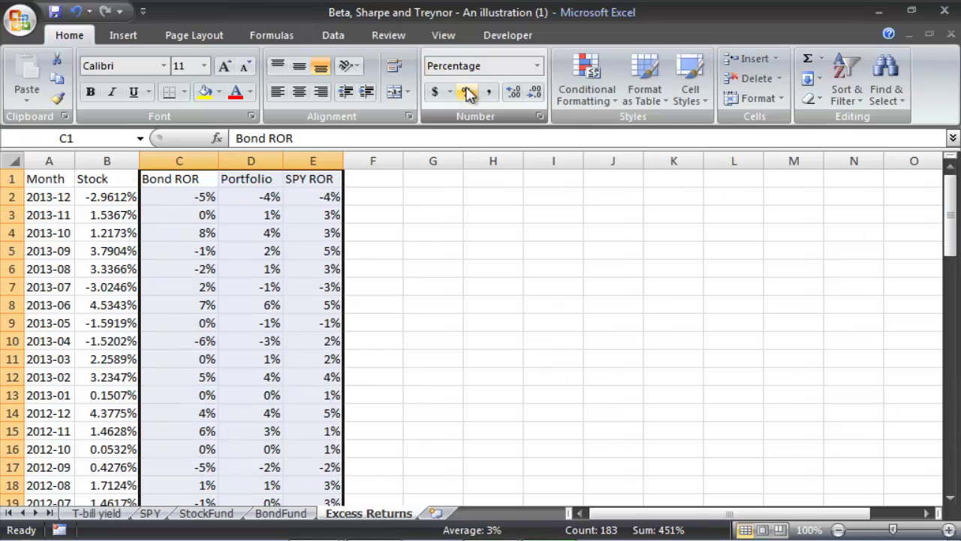
left_click(517, 98)
left_click(516, 98)
left_click(488, 229)
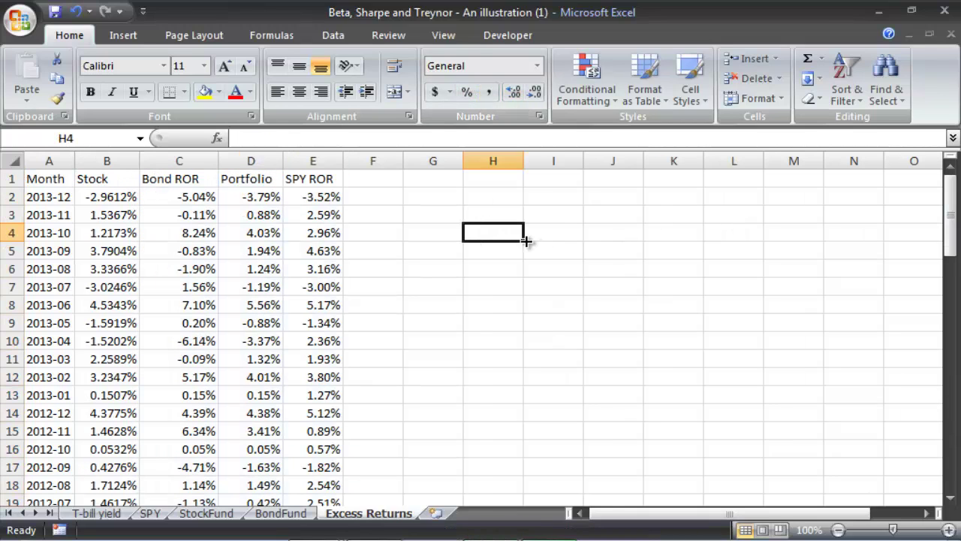
Step: Copy the Portfolio column D1:D61 into column F beside SPY ROR, starting at F1
left_click(255, 175)
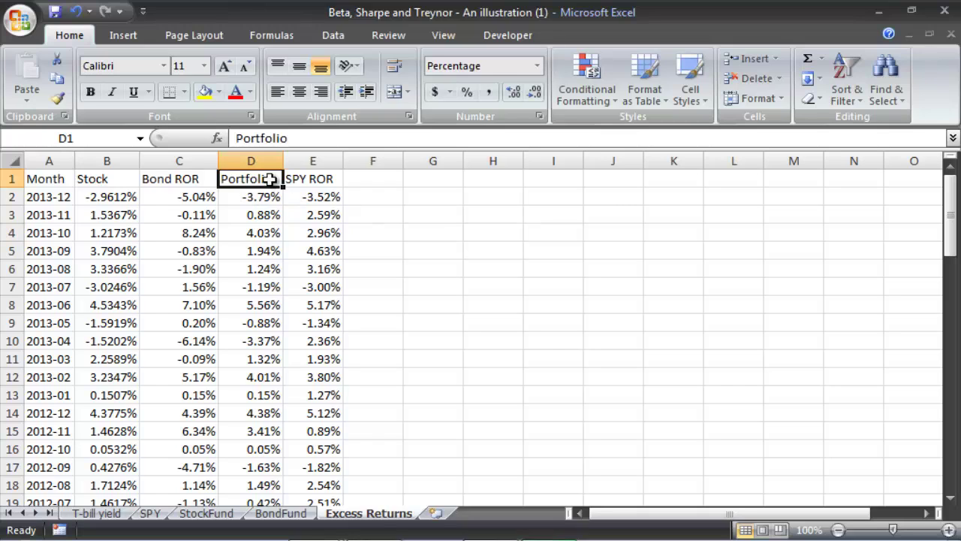
left_click_drag(312, 179, 323, 287)
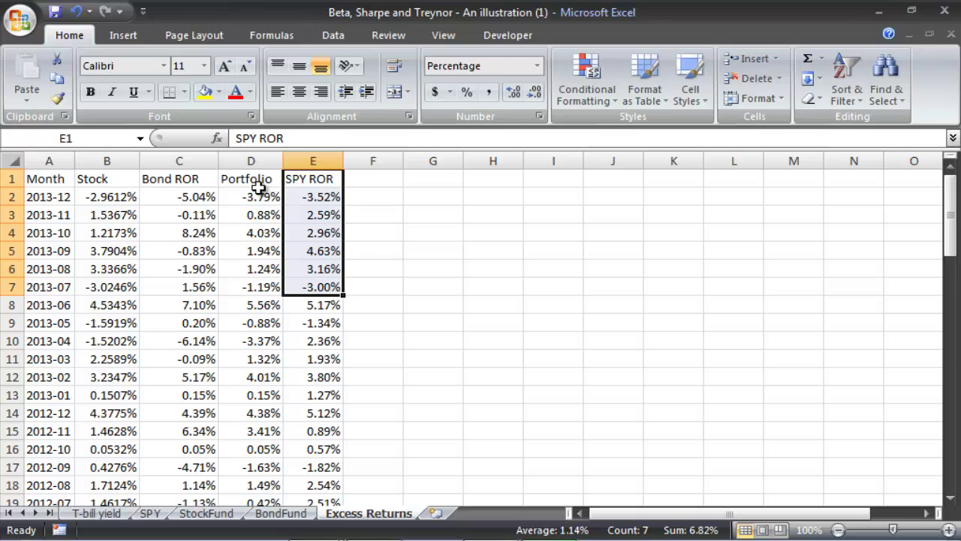
left_click_drag(257, 182, 261, 481)
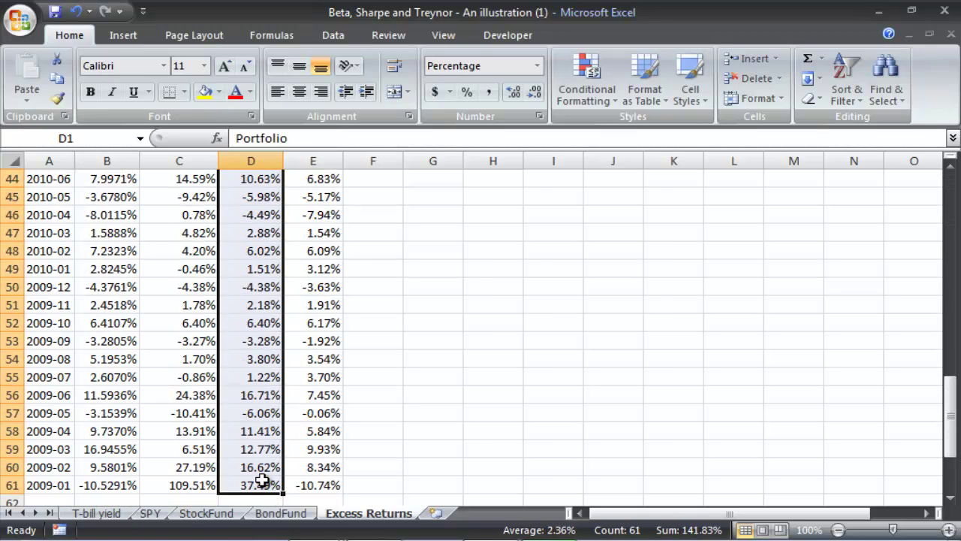
key("ctrl+c")
left_click(361, 448)
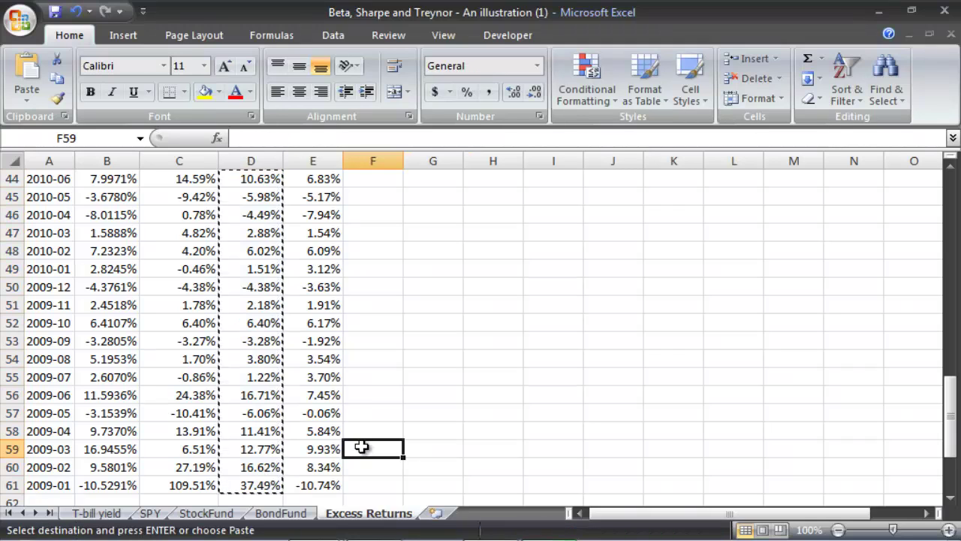
key("ctrl+Home")
key("ctrl+v")
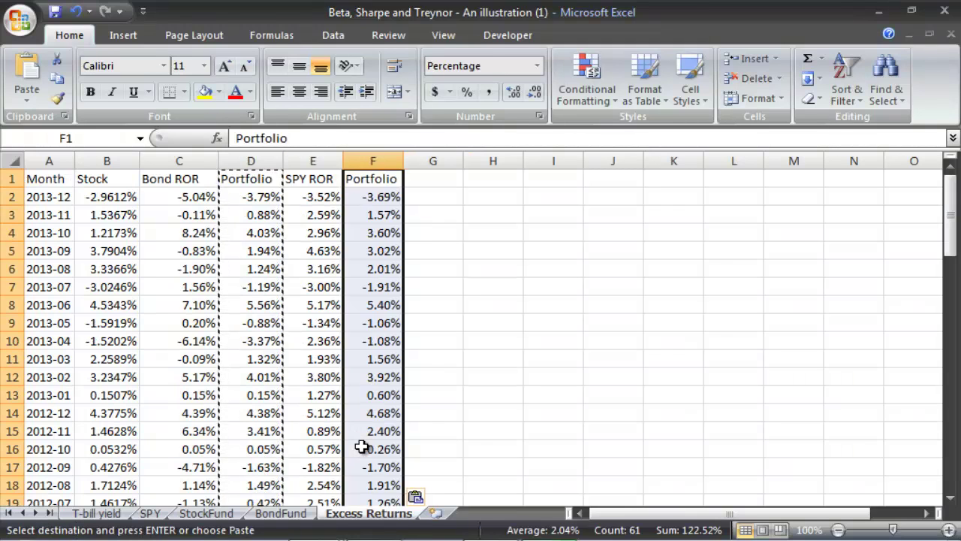
key("Escape")
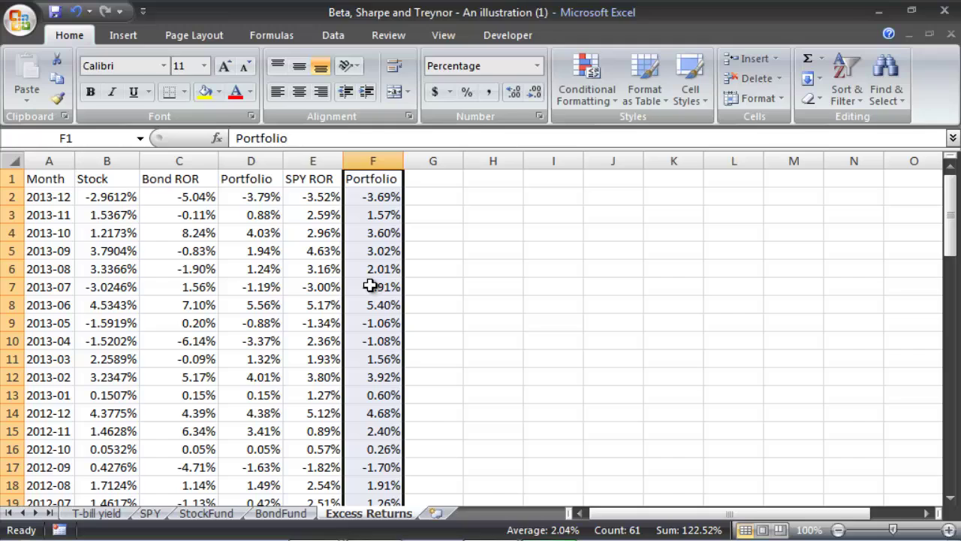
Step: Compare the original and copied Portfolio columns with SPY ROR, checking the formulas in F2 and D2
left_click(244, 199)
left_click(364, 213)
left_click(252, 180)
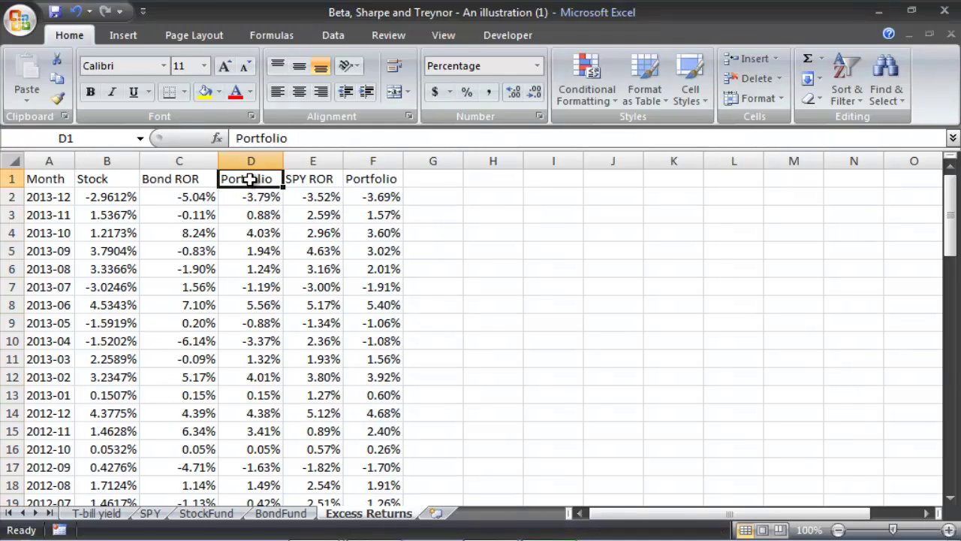
left_click(384, 178)
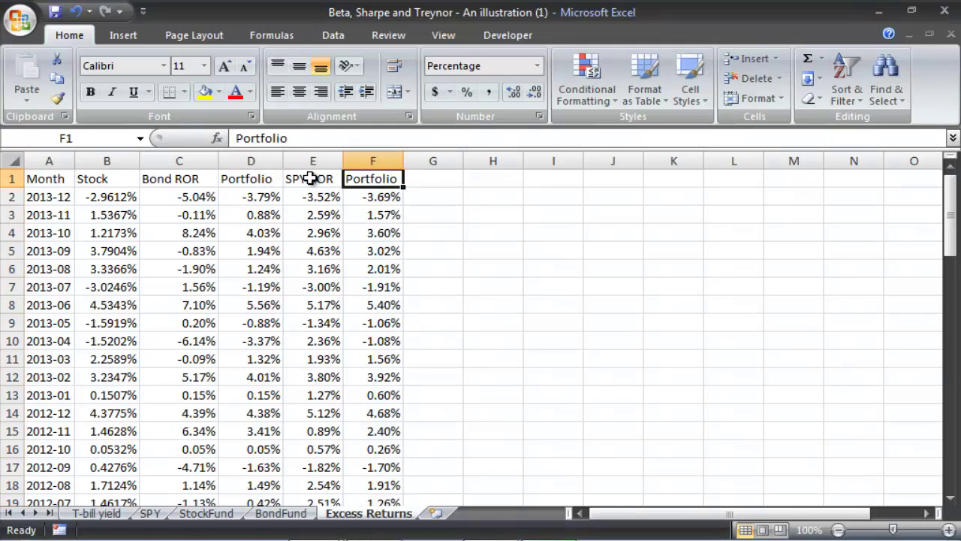
left_click(310, 178)
left_click_drag(310, 178, 315, 230)
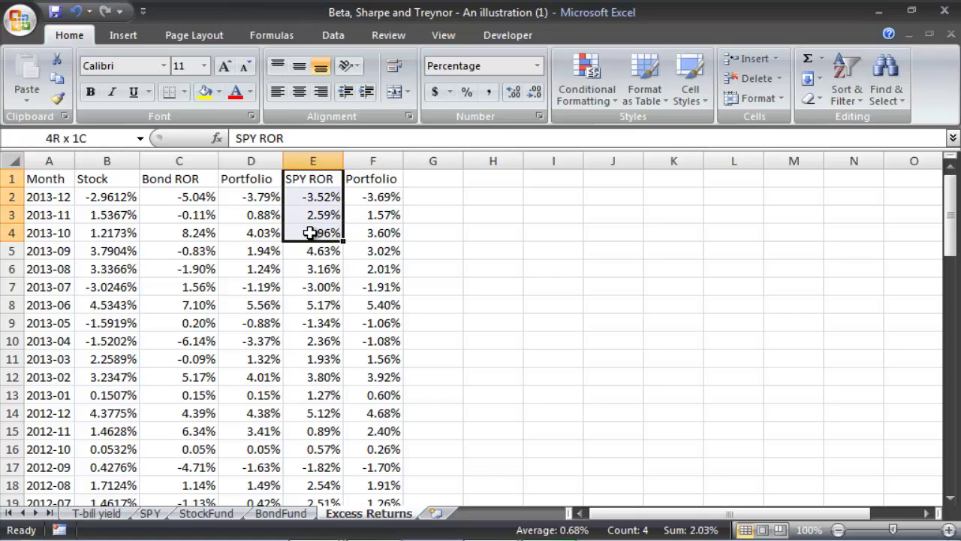
left_click_drag(369, 178, 368, 234)
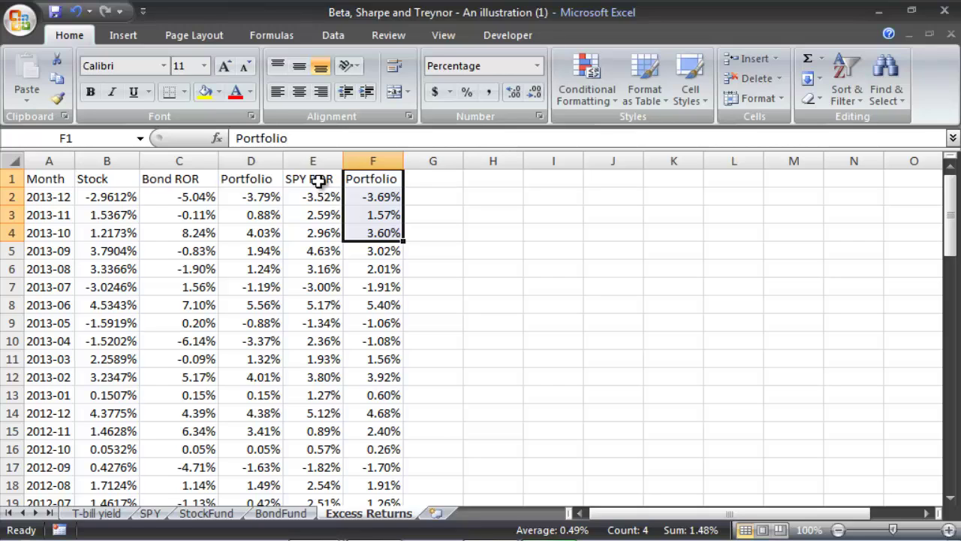
left_click_drag(319, 180, 318, 432)
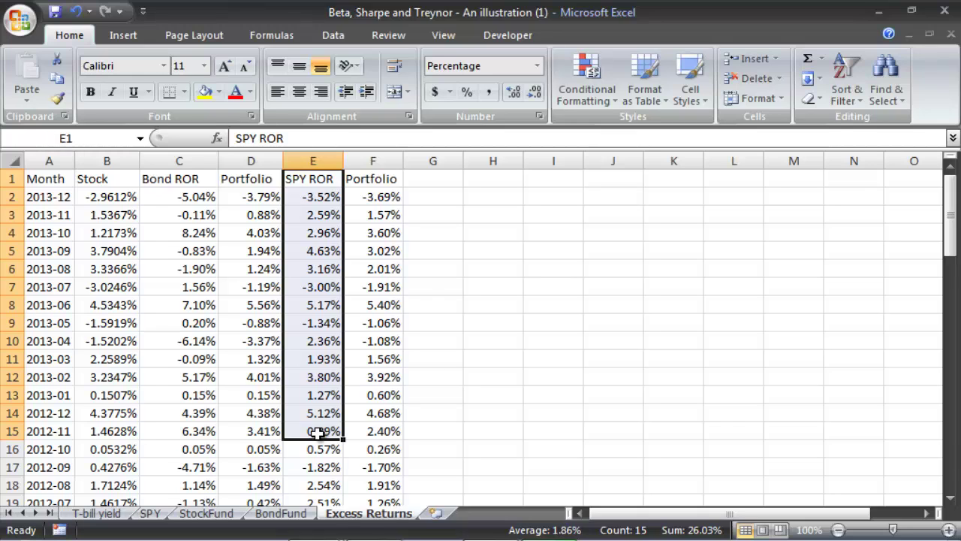
left_click_drag(393, 199, 387, 258)
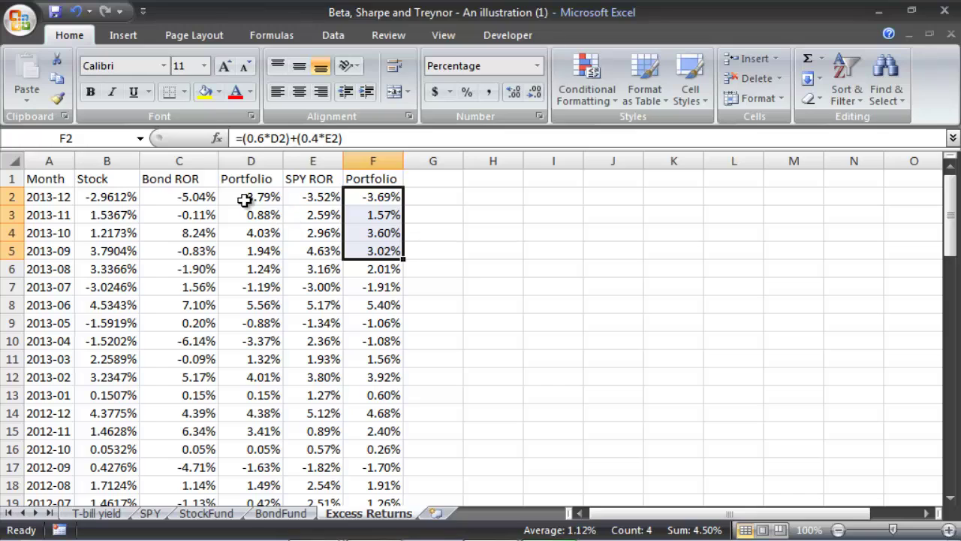
left_click_drag(248, 198, 315, 212)
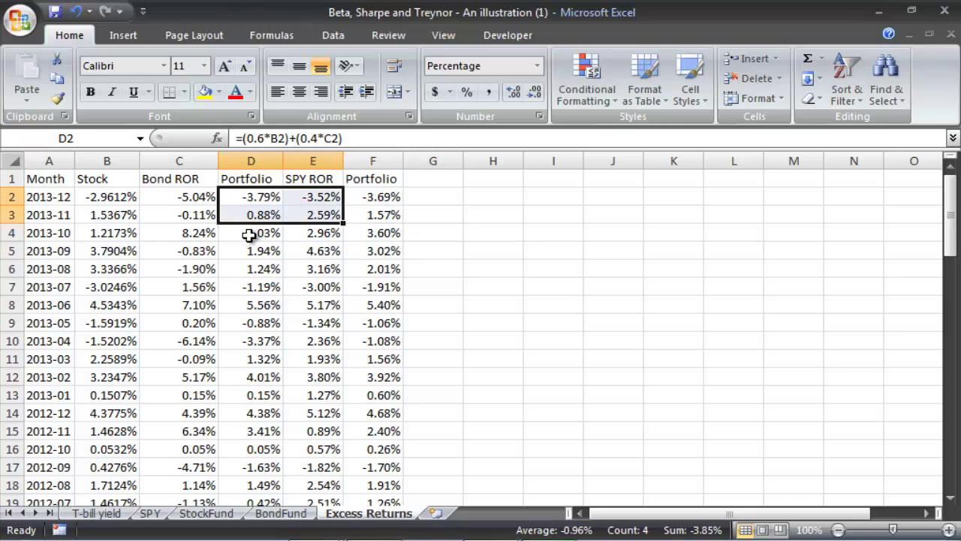
left_click(314, 212)
Step: Insert a markers-only scatter chart from the SPY ROR and copied Portfolio data in E1:F61
left_click_drag(318, 179, 390, 465)
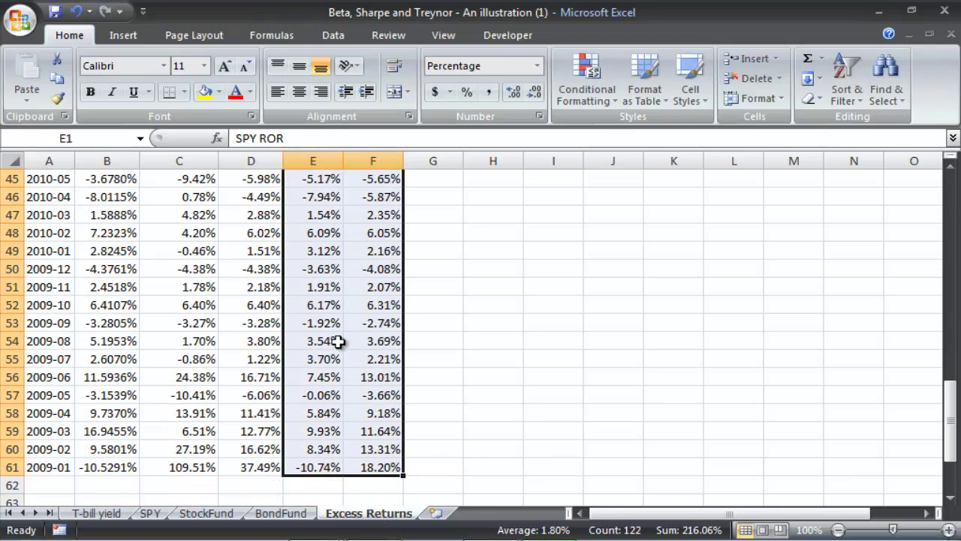
left_click(134, 31)
left_click(497, 84)
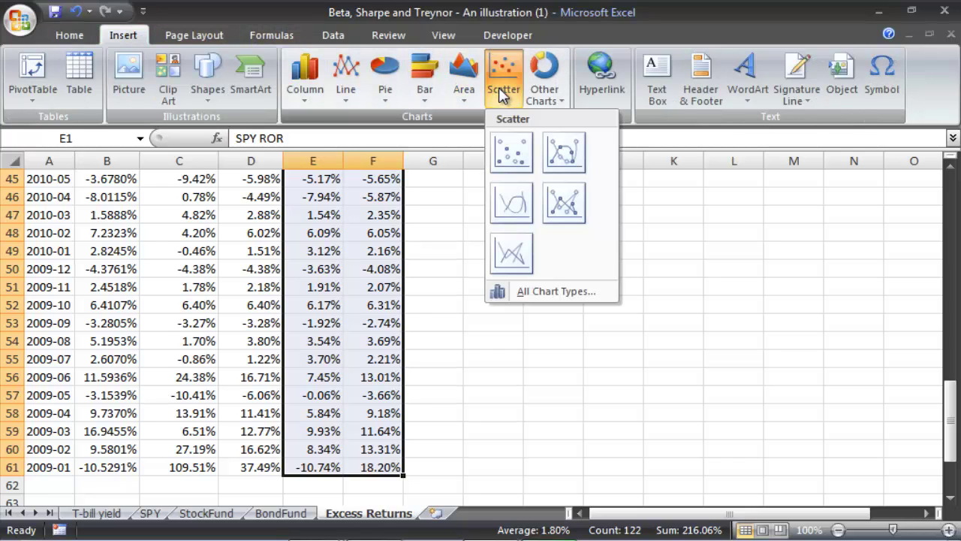
left_click(509, 148)
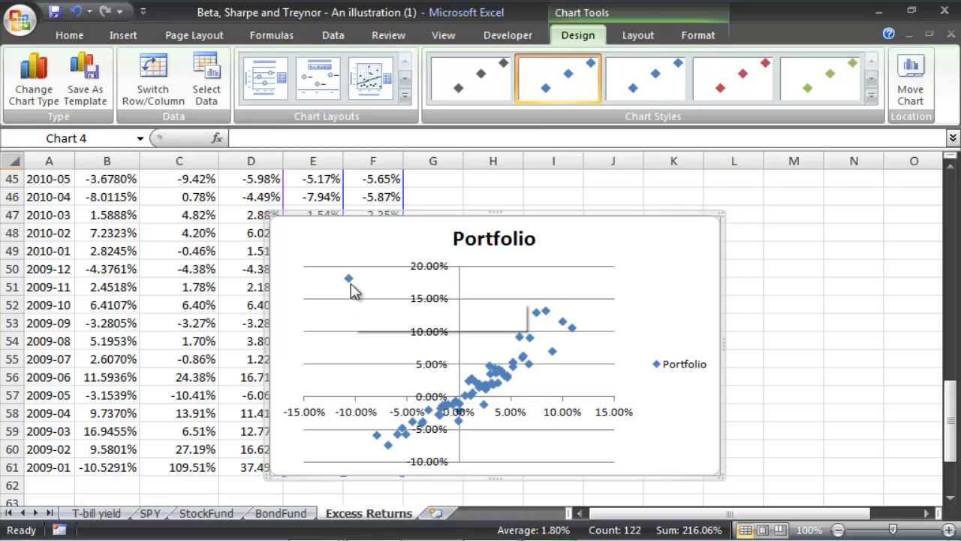
mouse_move(353, 291)
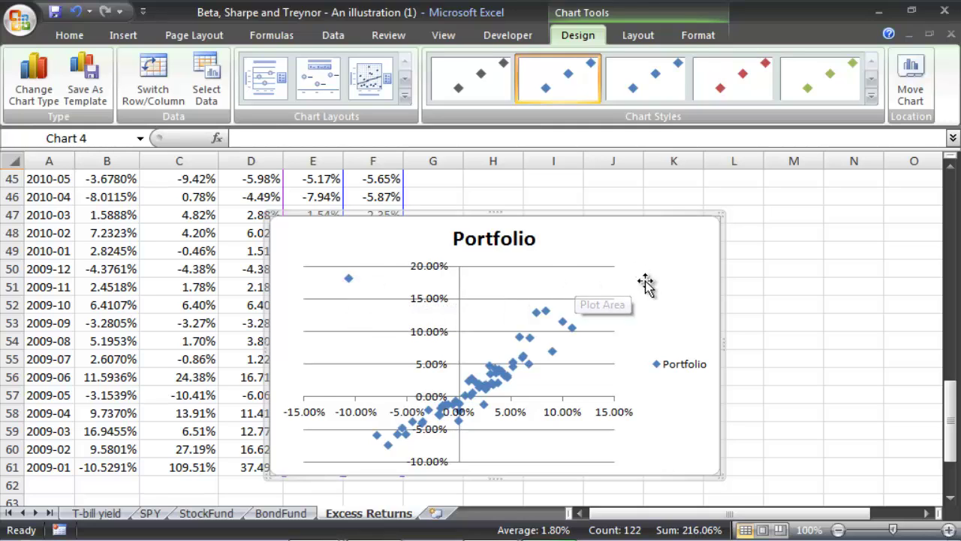
Step: Move the Portfolio scatter chart up beside the first data rows, spanning about columns G to N and rows 2 to 16
left_click_drag(685, 282, 817, 206)
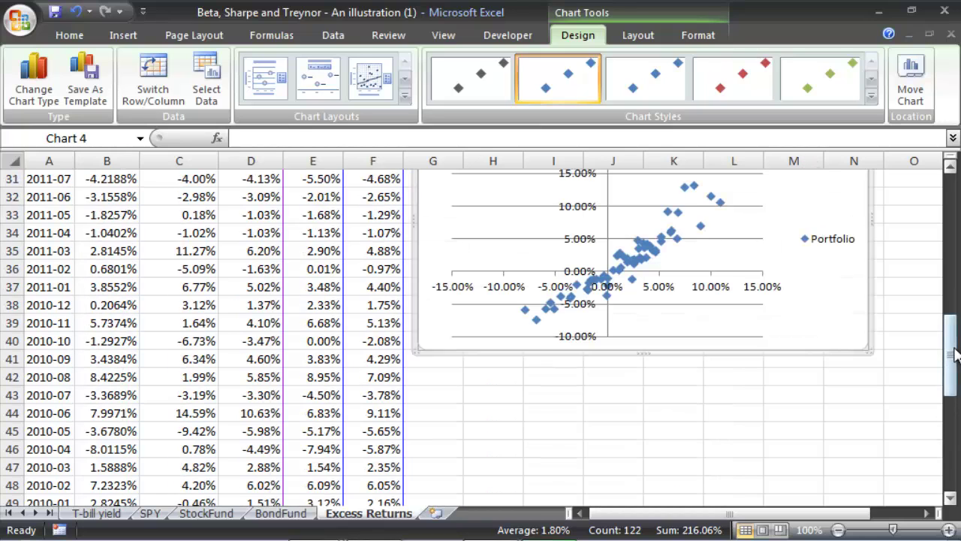
left_click_drag(950, 353, 952, 268)
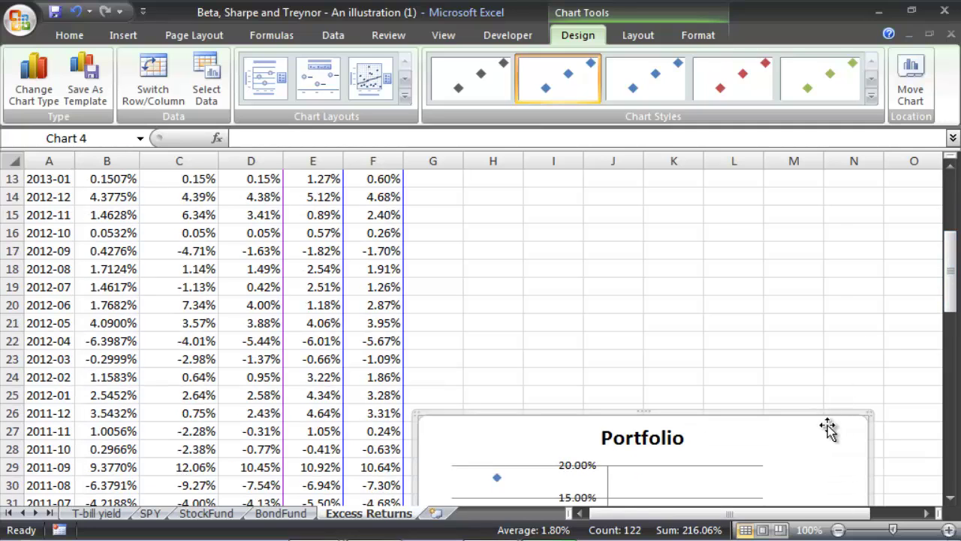
left_click_drag(828, 425, 950, 210)
left_click_drag(820, 461, 784, 201)
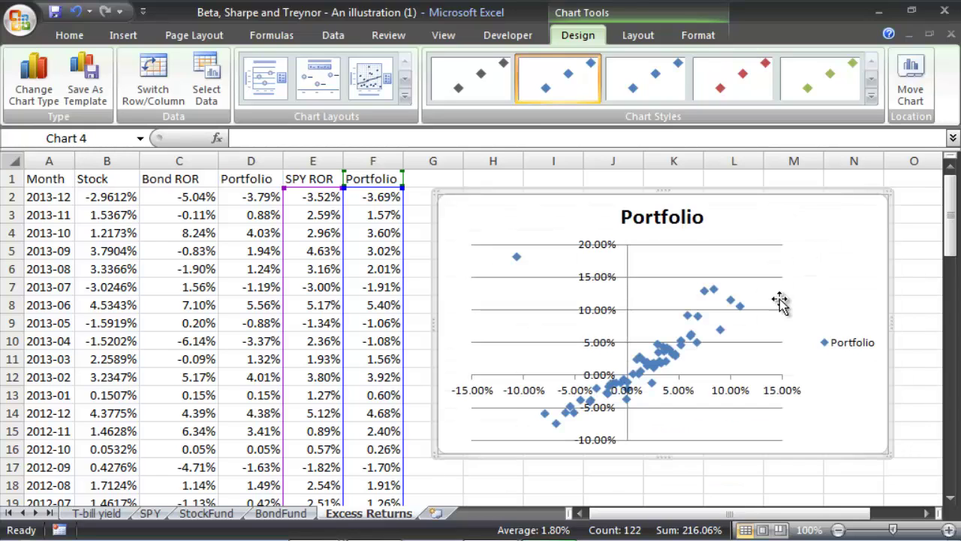
left_click(410, 233)
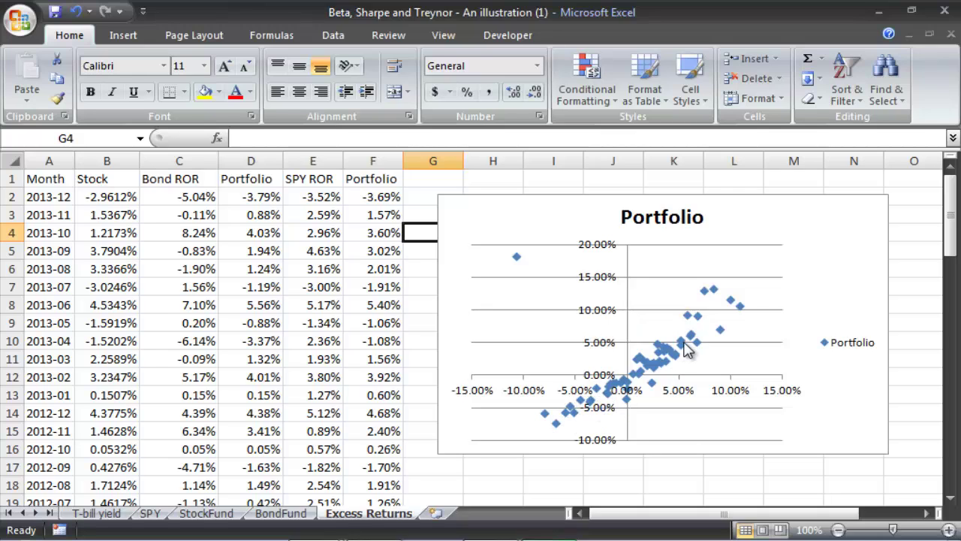
Step: Add a linear trendline to the Portfolio series, displaying its equation and R-squared value on the chart
left_click(669, 363)
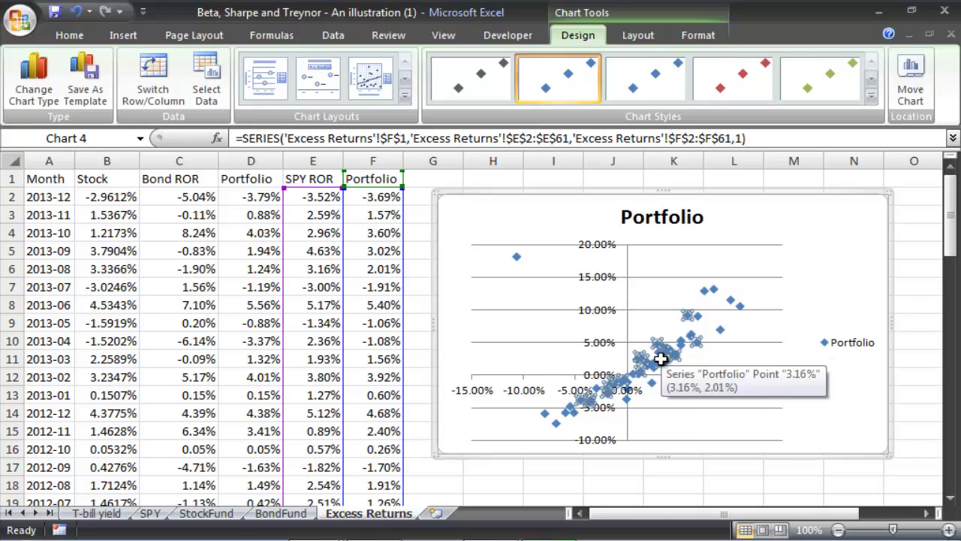
right_click(662, 362)
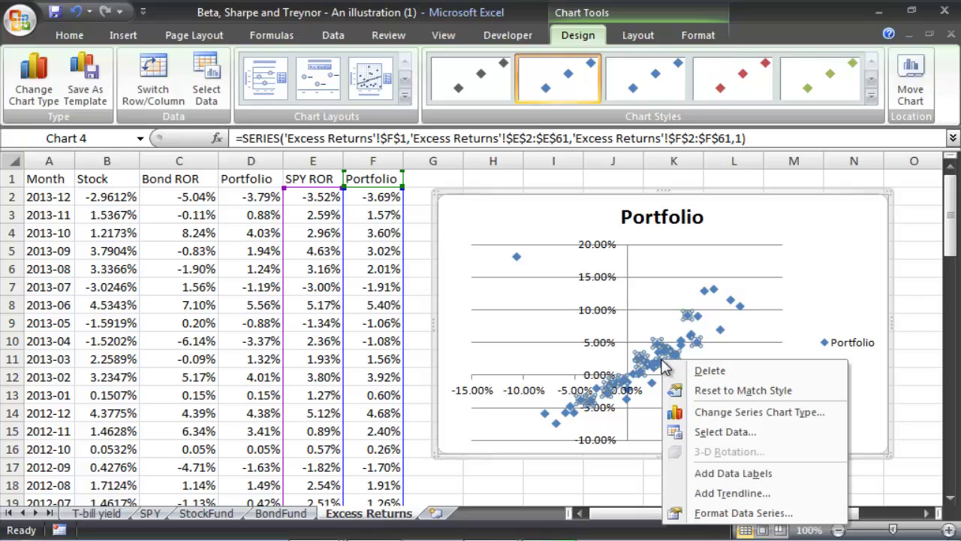
left_click(698, 493)
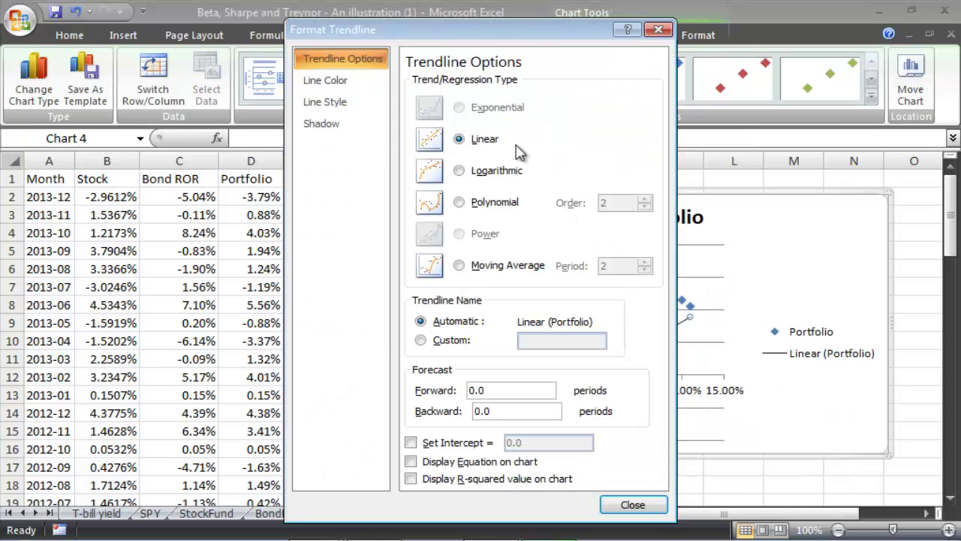
left_click(476, 140)
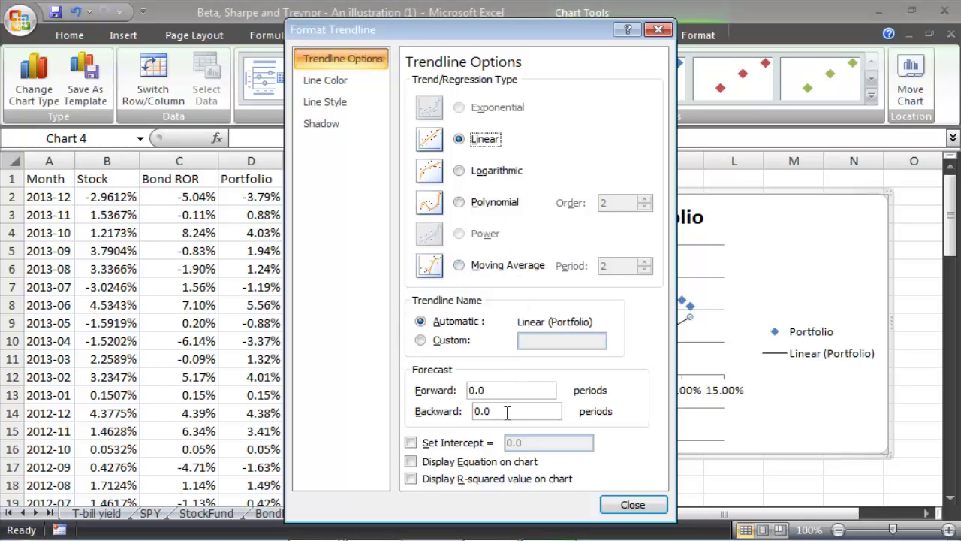
left_click(429, 465)
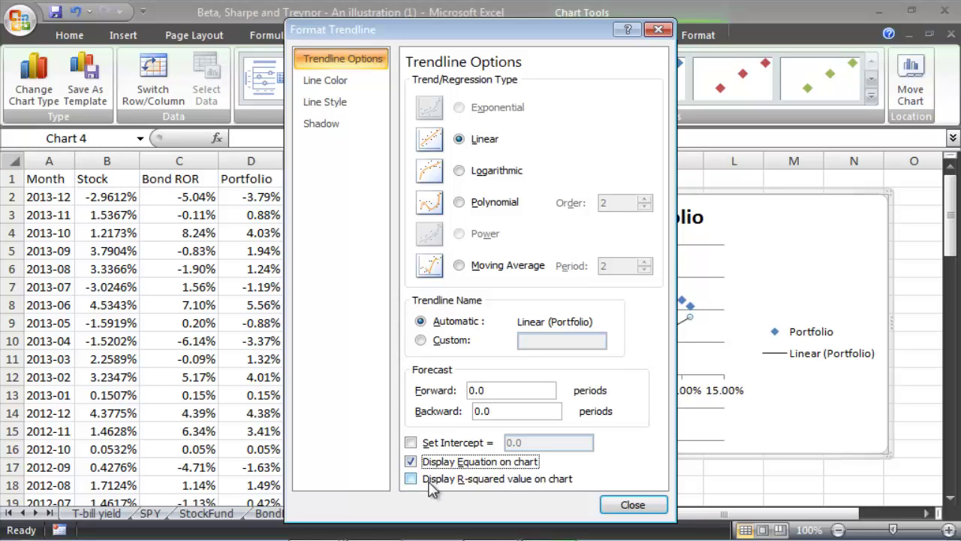
left_click(430, 482)
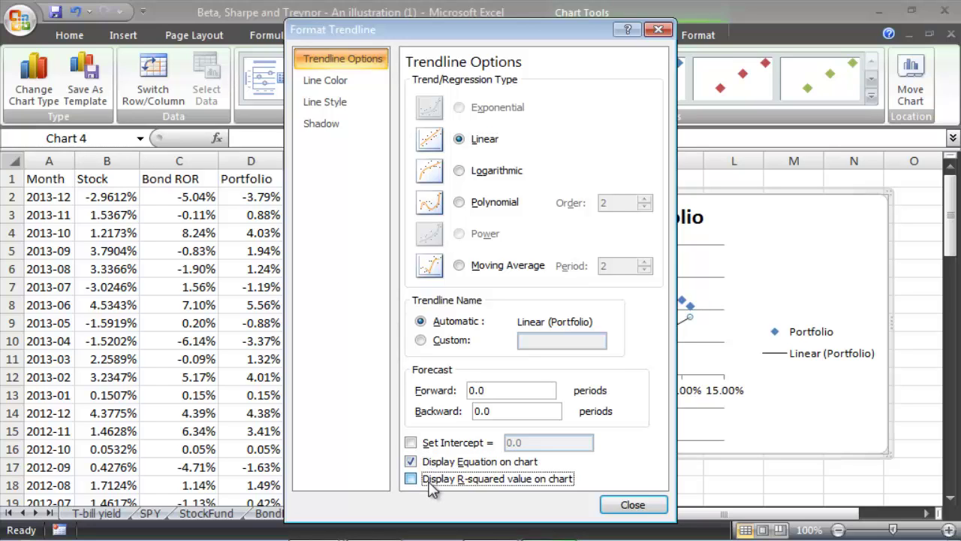
left_click(623, 507)
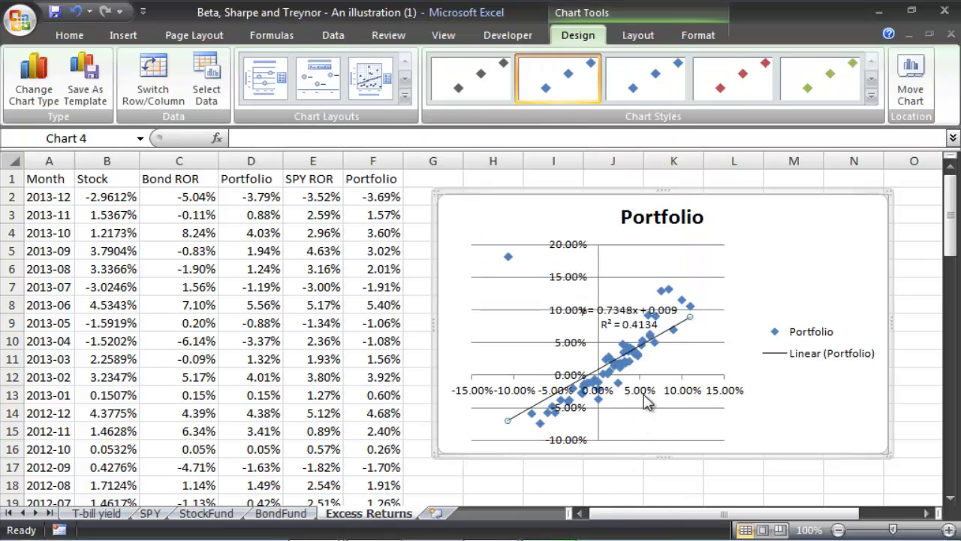
Step: Move the trendline equation and R-squared label off the plotted points into the blank chart area just above the legend
left_click(615, 322)
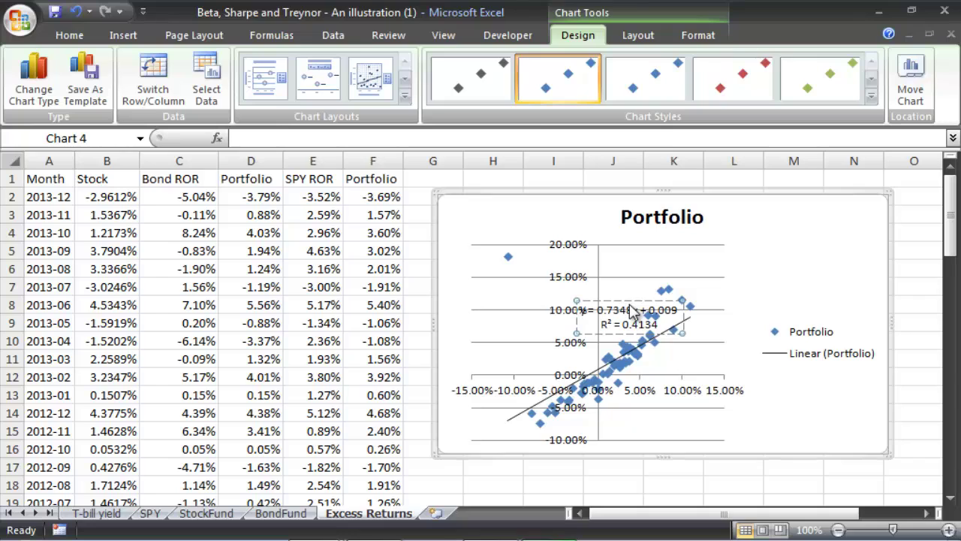
left_click_drag(631, 304, 813, 275)
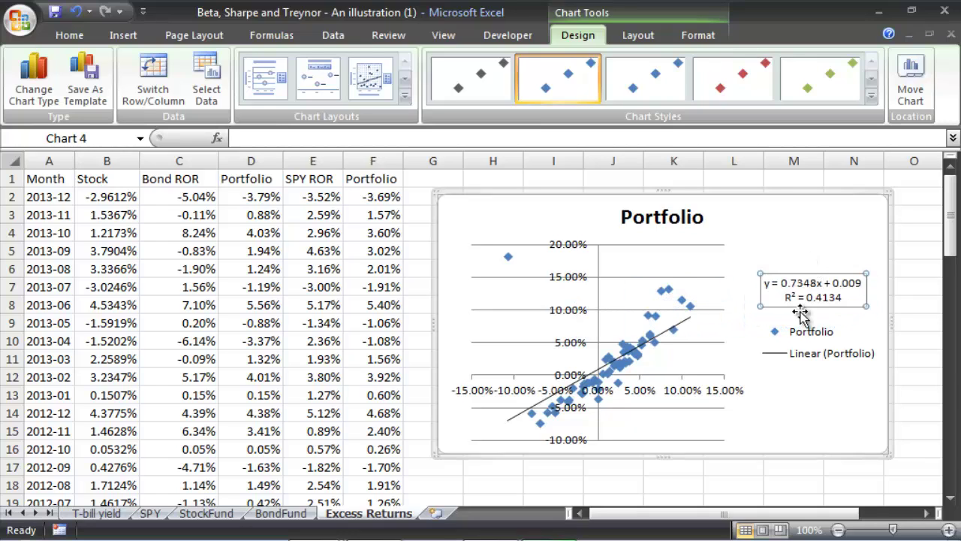
left_click(804, 258)
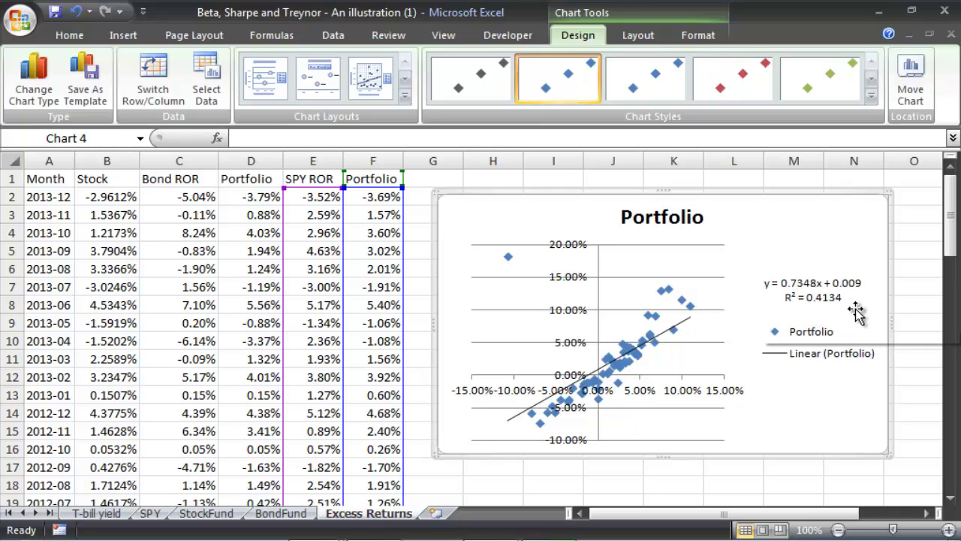
Step: Enter the trendline slope .7348 as the portfolio's Beta in D67
left_click_drag(955, 244, 955, 264)
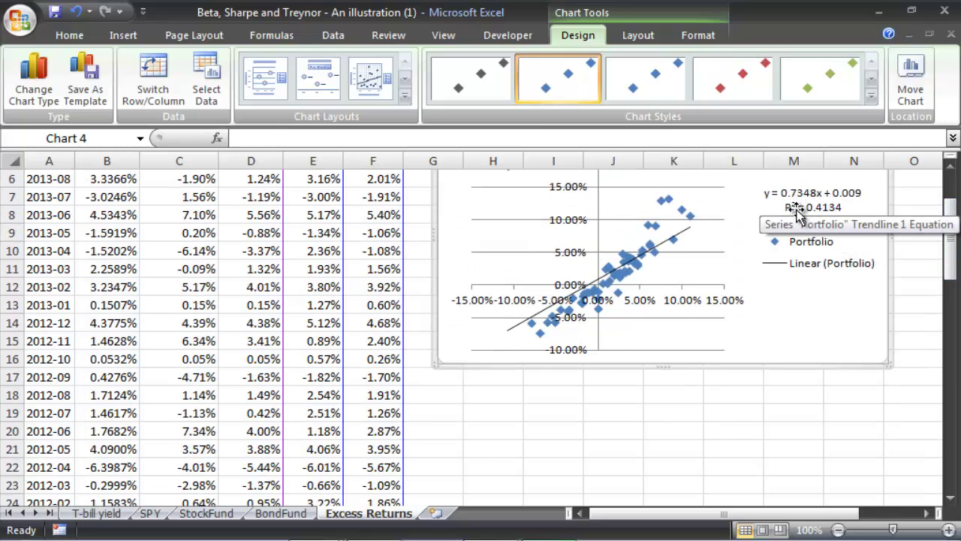
left_click_drag(954, 250, 955, 482)
left_click(239, 469)
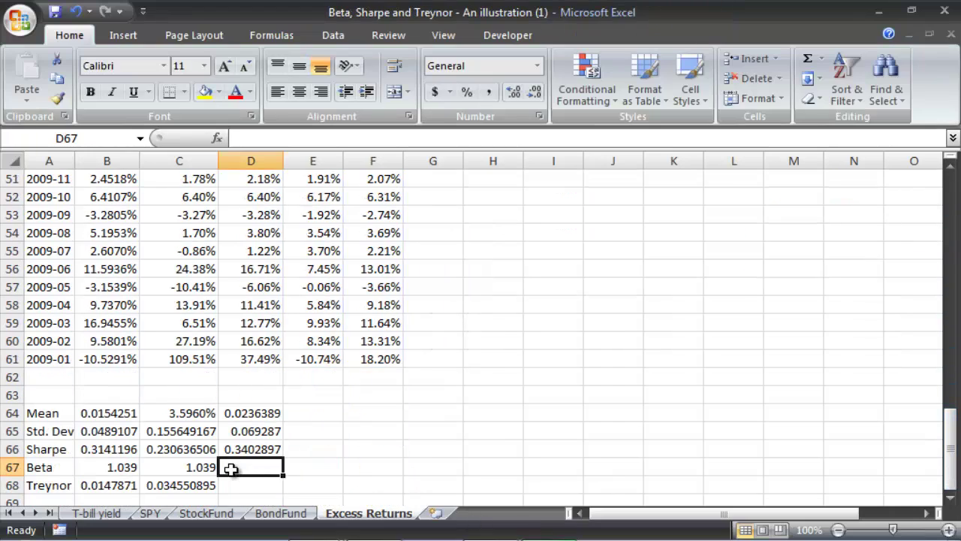
type("=")
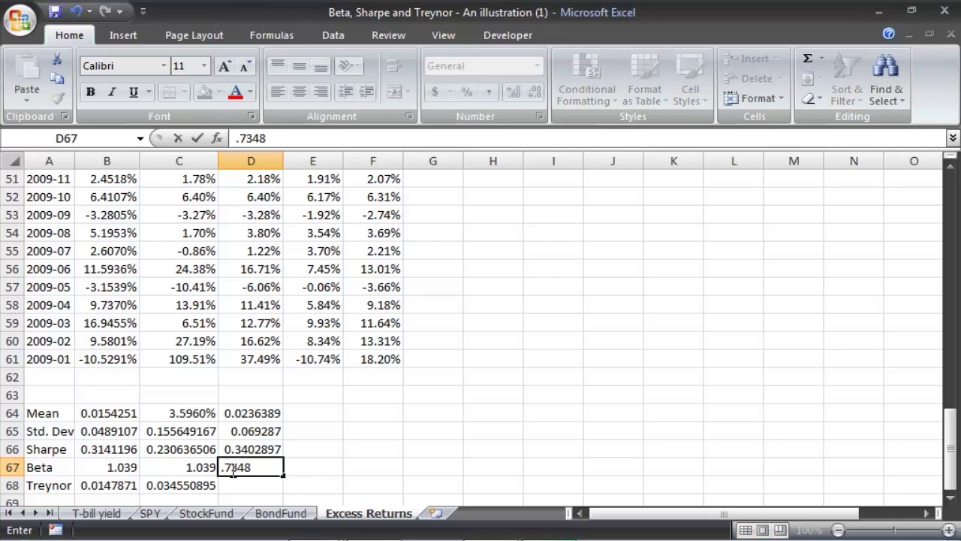
type("7348")
key("Return")
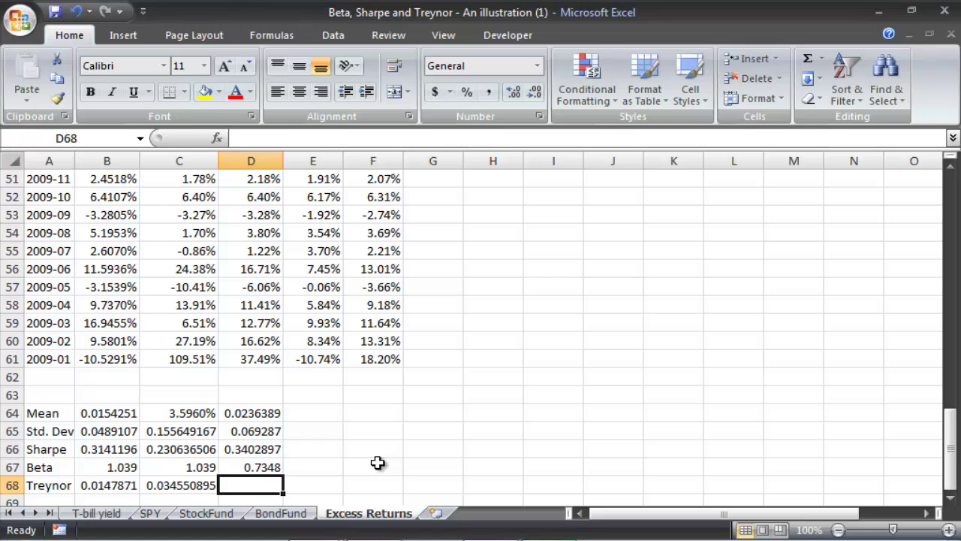
Step: Compute the portfolio's Treynor ratio in D68 with the formula =(D64-'T-bill yield'!C63)/'Excess Returns'!D67
left_click(256, 450)
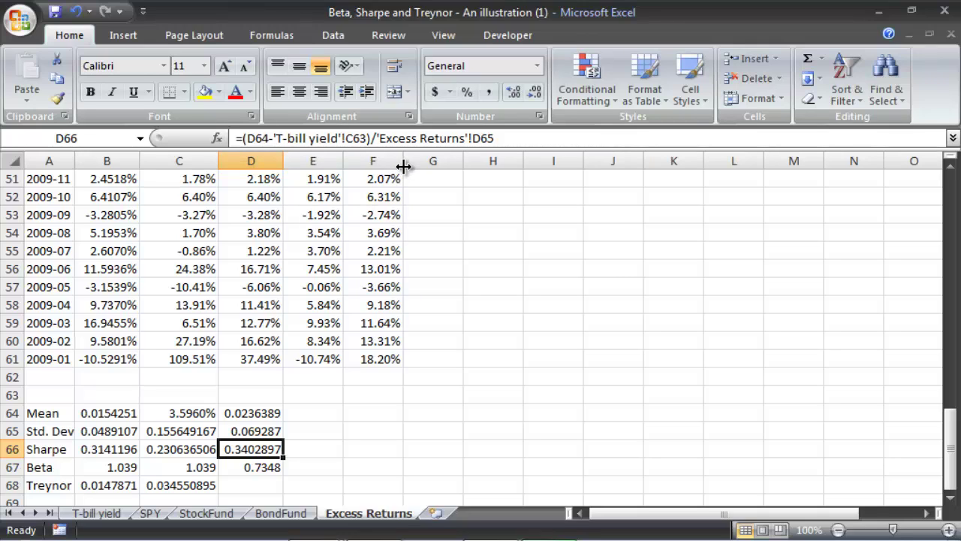
left_click(276, 481)
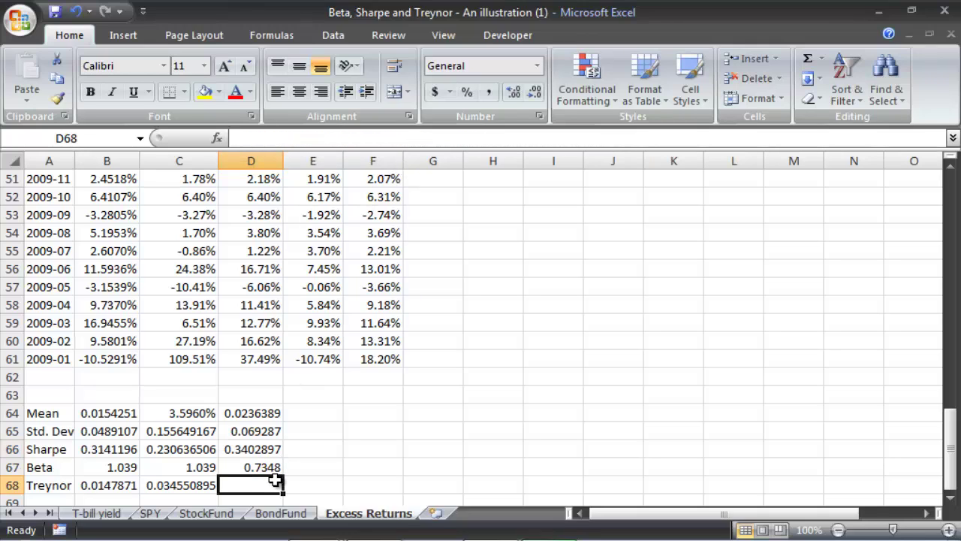
type("=")
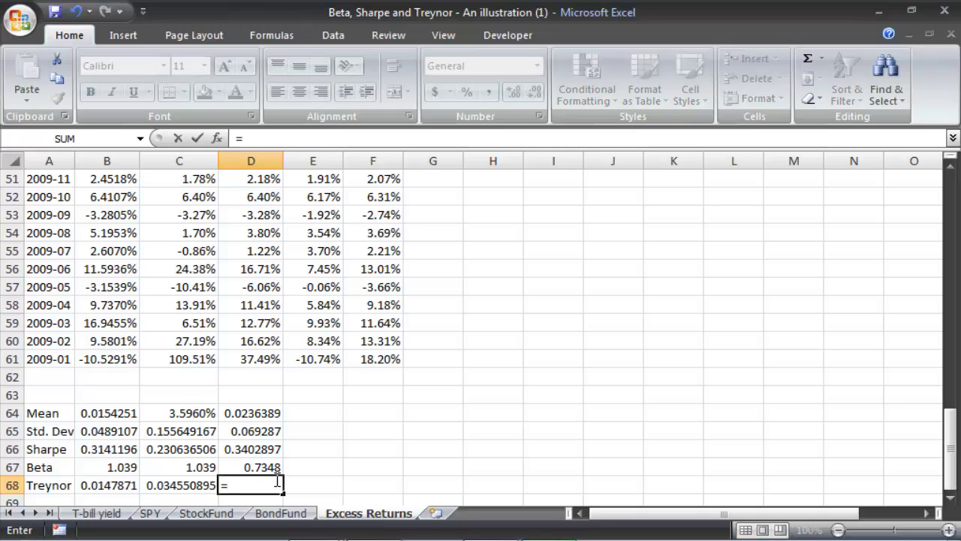
left_click(252, 411)
type("-")
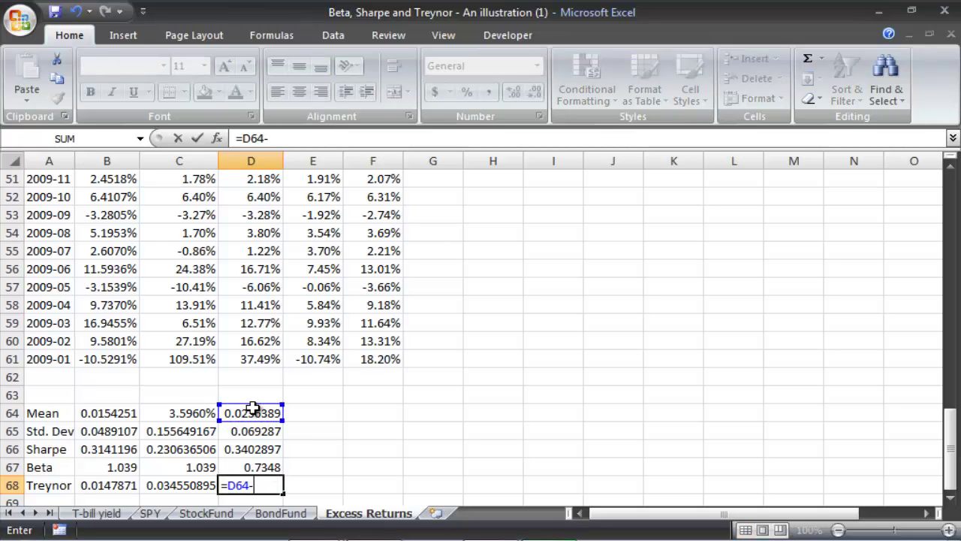
left_click(76, 514)
left_click(208, 486)
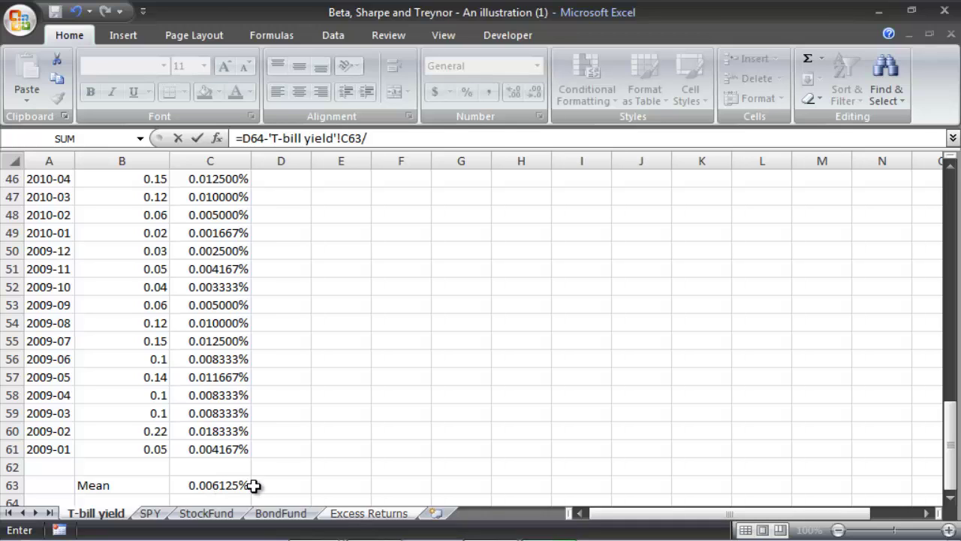
left_click(350, 516)
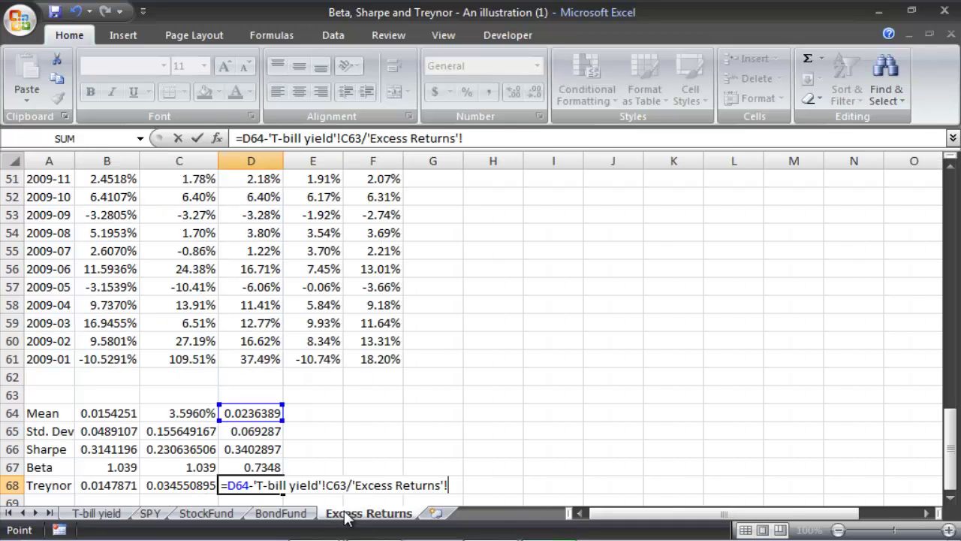
left_click(267, 467)
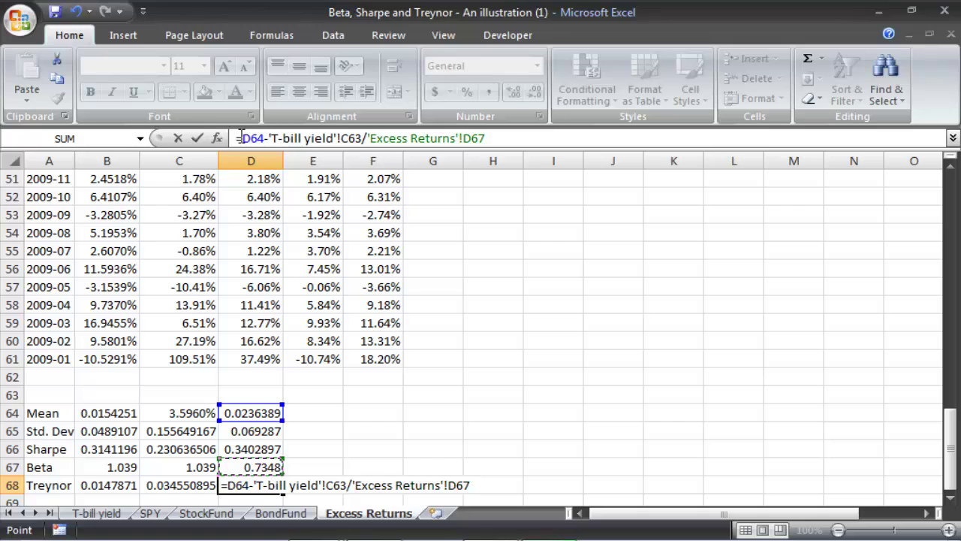
type("(")
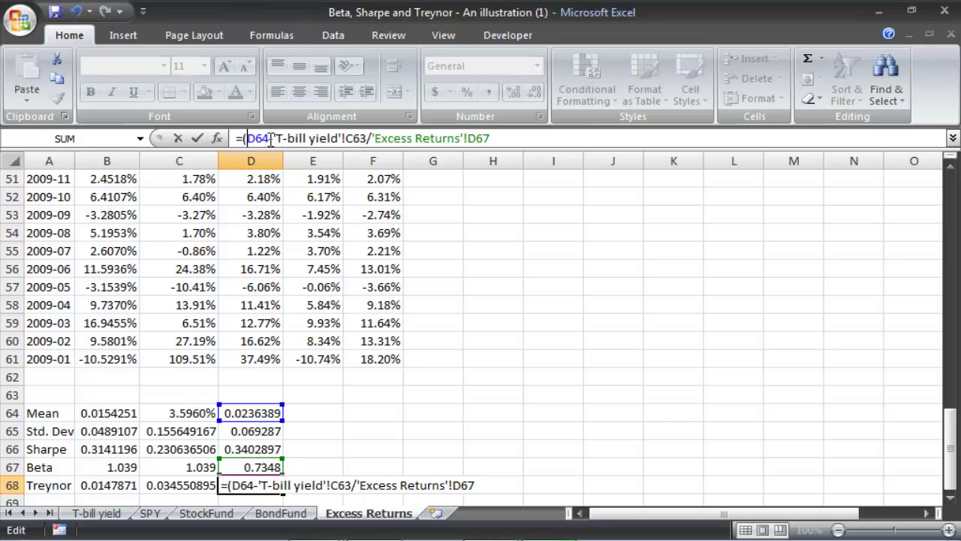
left_click(371, 138)
type(")")
key("Return")
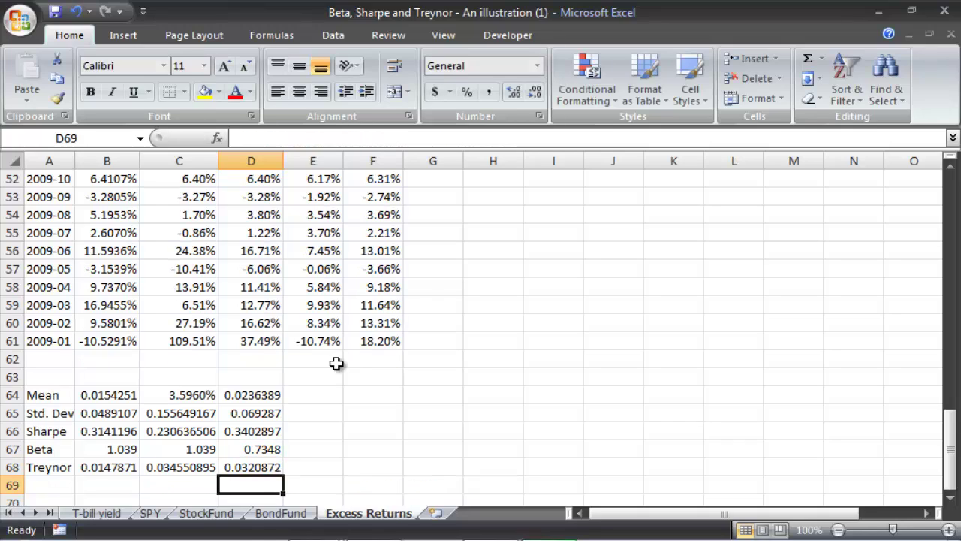
Step: Check the portfolio's Treynor formula in D68 against its Sharpe formula in D66
left_click(264, 466)
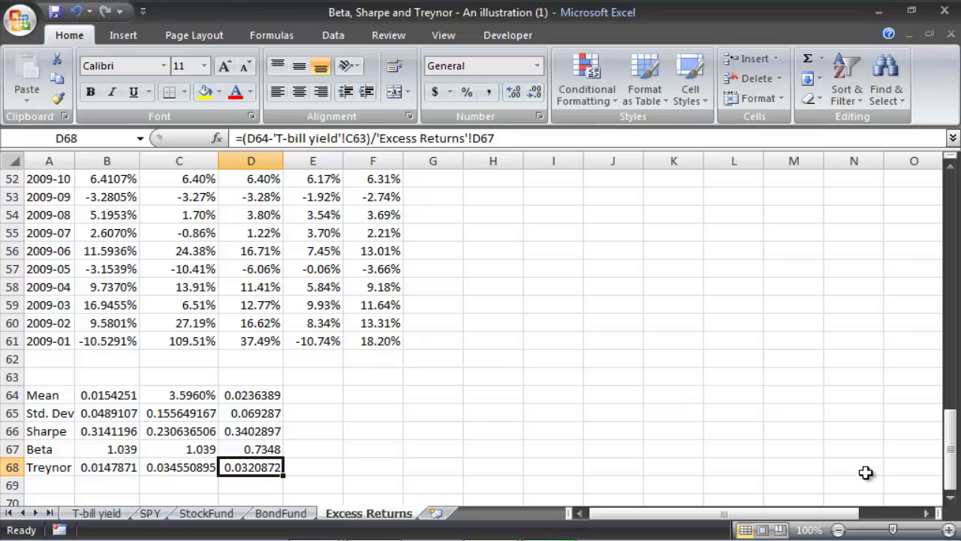
left_click(950, 451)
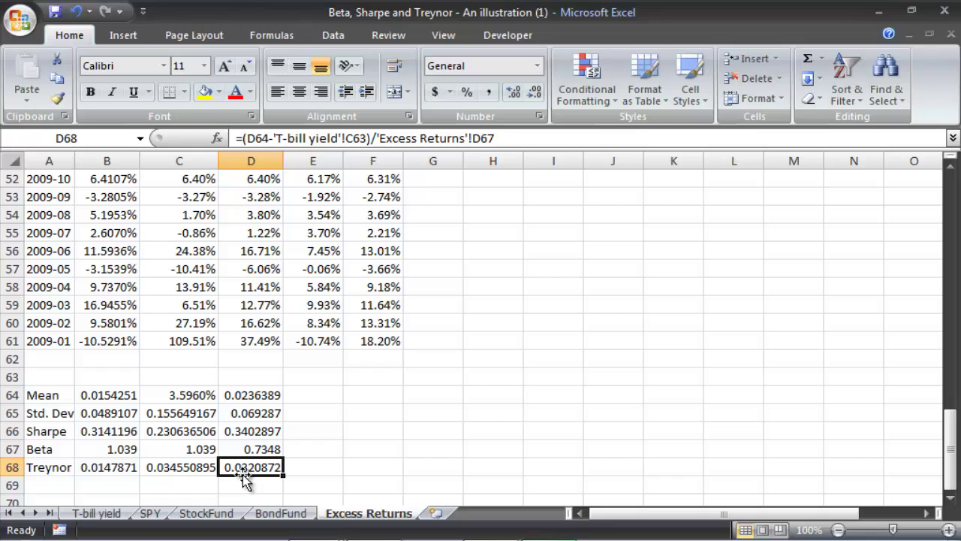
left_click(272, 431)
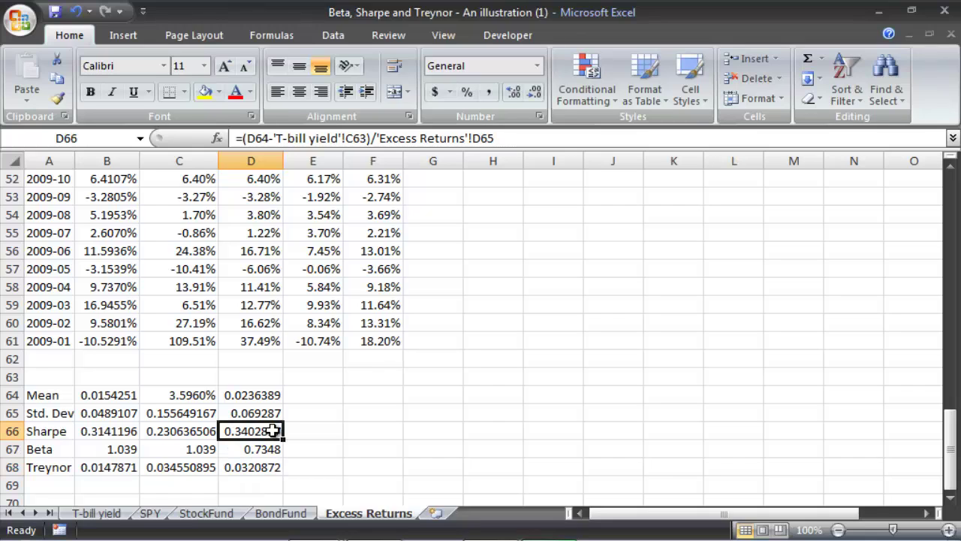
left_click(273, 468)
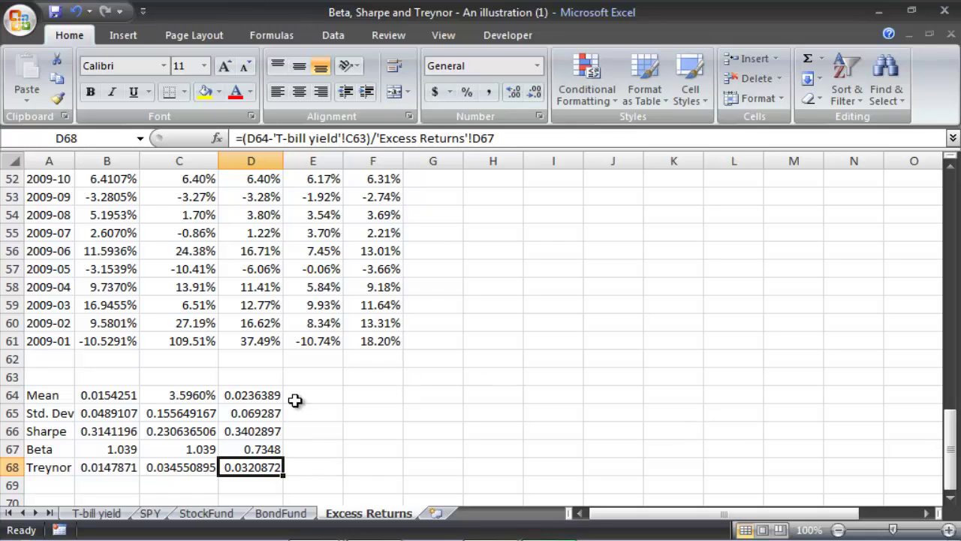
Step: Switch to Blackboard Learn in Chrome, review the Funds Project - Part 5 requirements and locate the form for submitting results
mouse_move(420, 529)
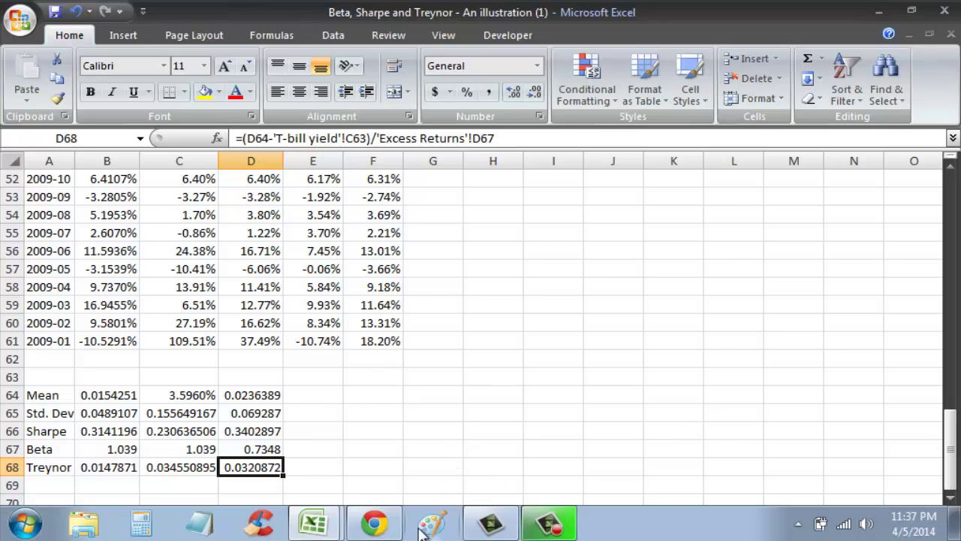
left_click(374, 523)
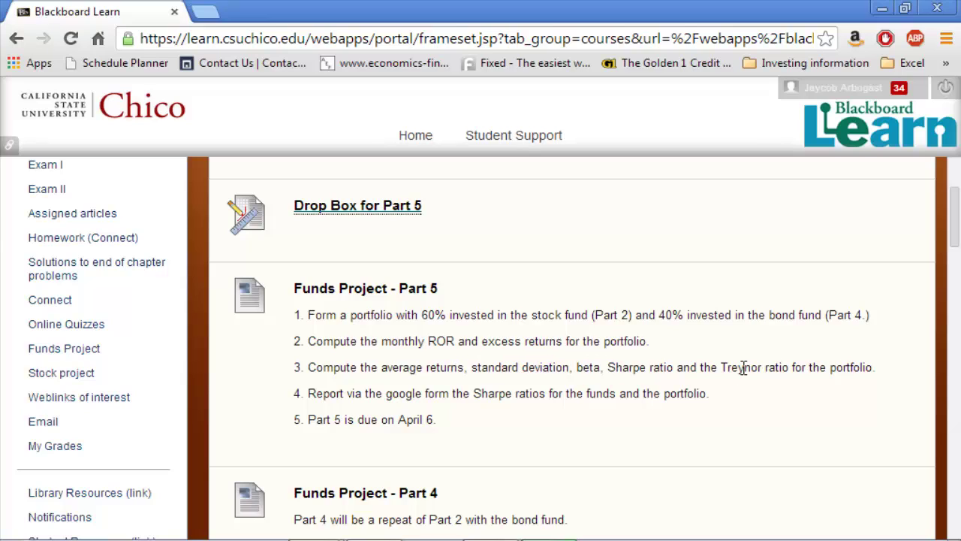
left_click_drag(829, 367, 858, 365)
left_click(873, 363)
left_click_drag(955, 231, 953, 199)
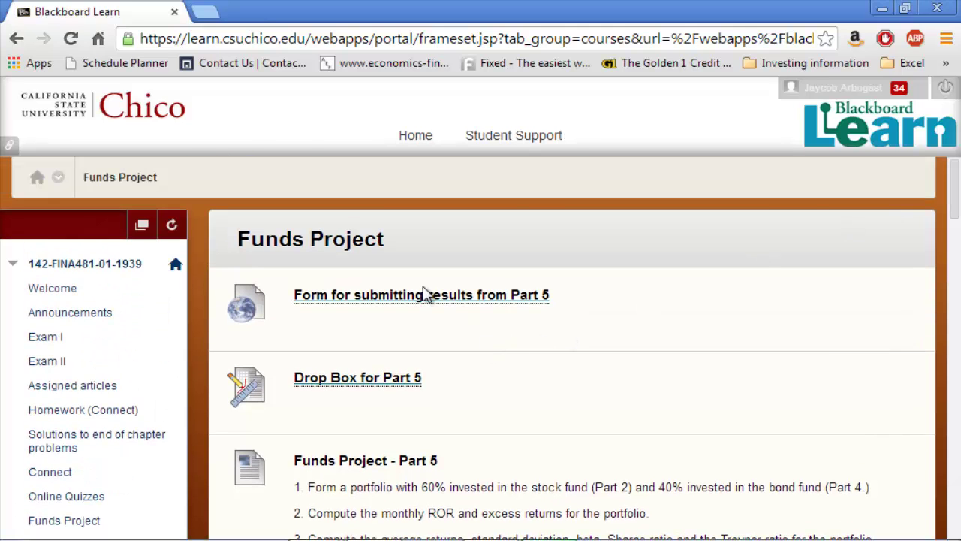